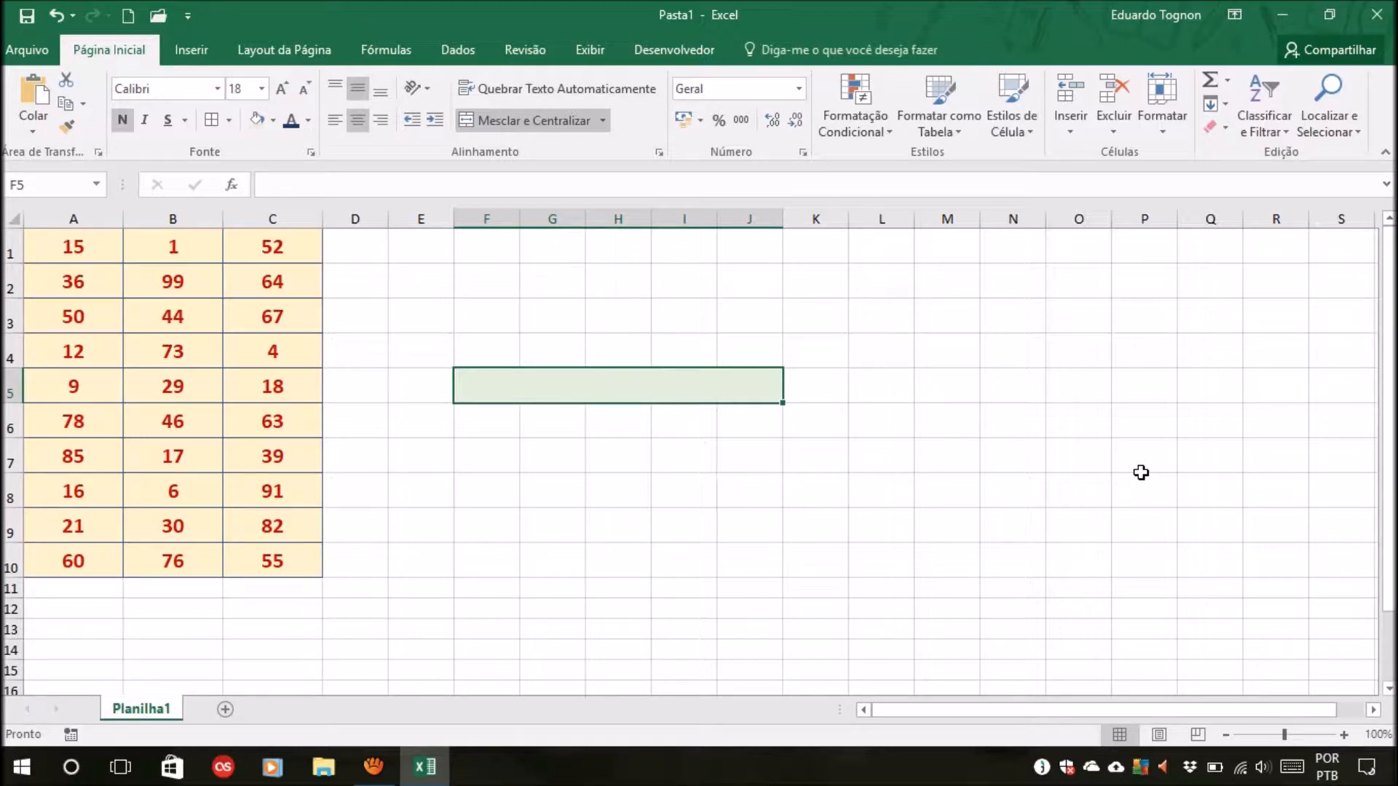
{"action": "left_click", "coordinate": [1030, 518]}
{"action": "left_click", "coordinate": [562, 376]}
{"action": "left_click", "coordinate": [79, 241]}
{"action": "left_click", "coordinate": [264, 240]}
{"action": "left_click", "coordinate": [80, 245]}
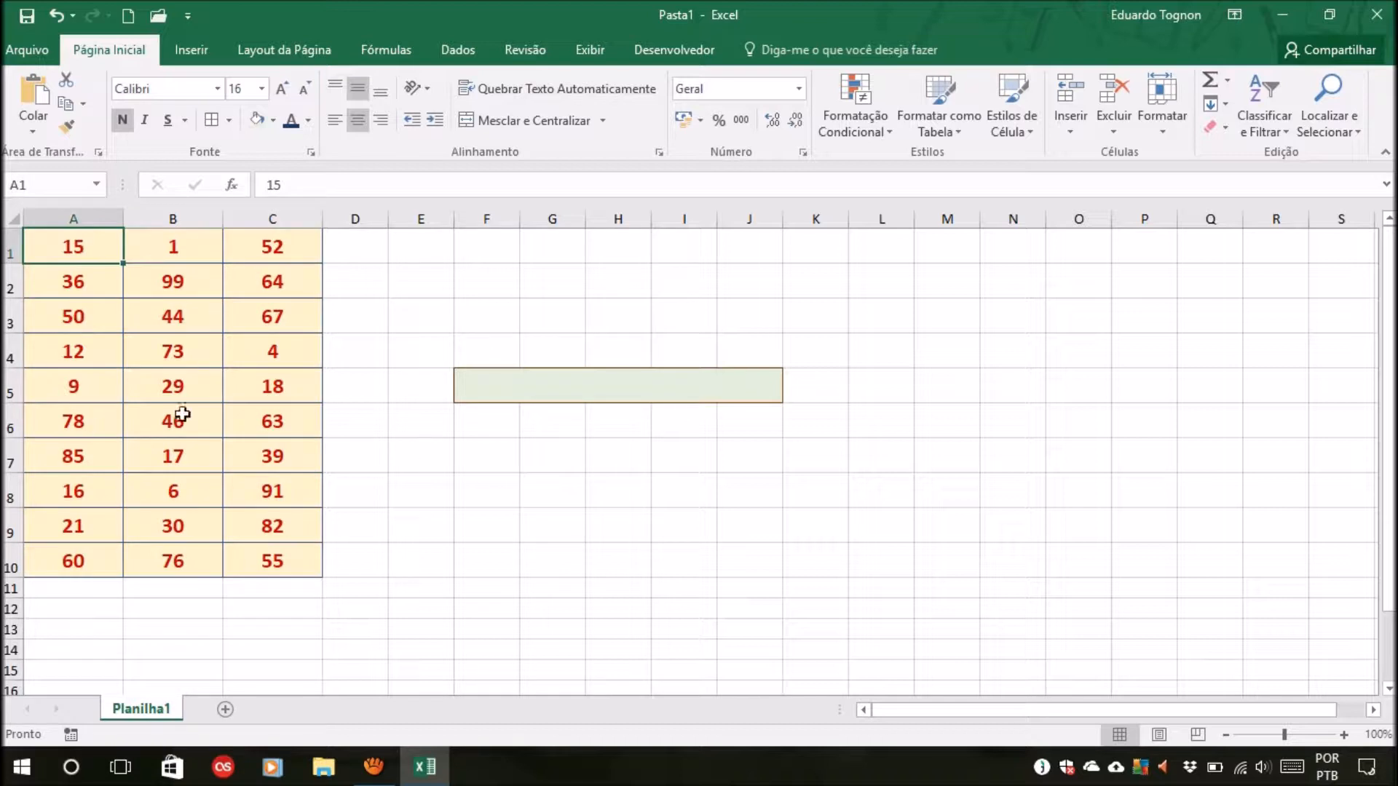
Enter the formula =10+10 in the merged cell F5.
{"action": "left_click", "coordinate": [601, 391]}
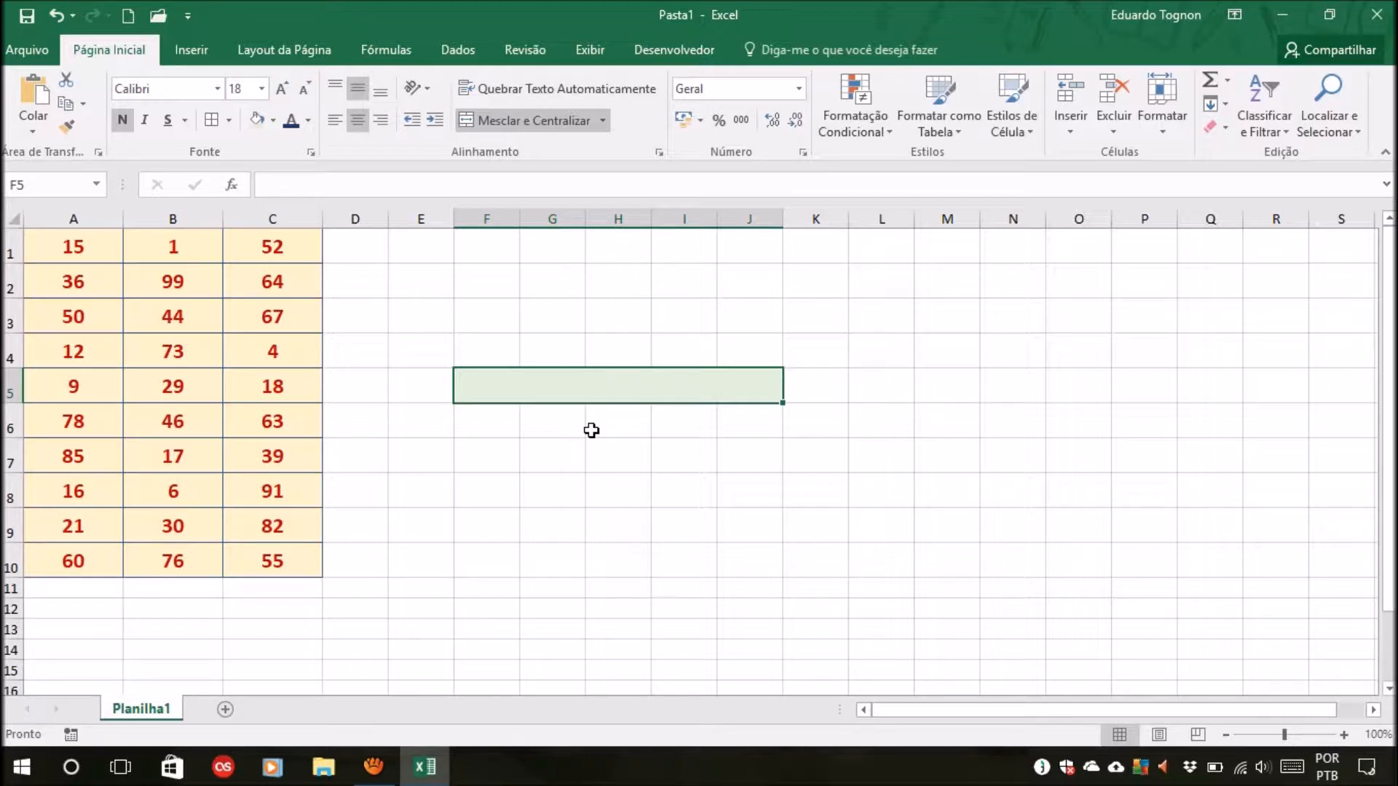
{"action": "type", "text": "="}
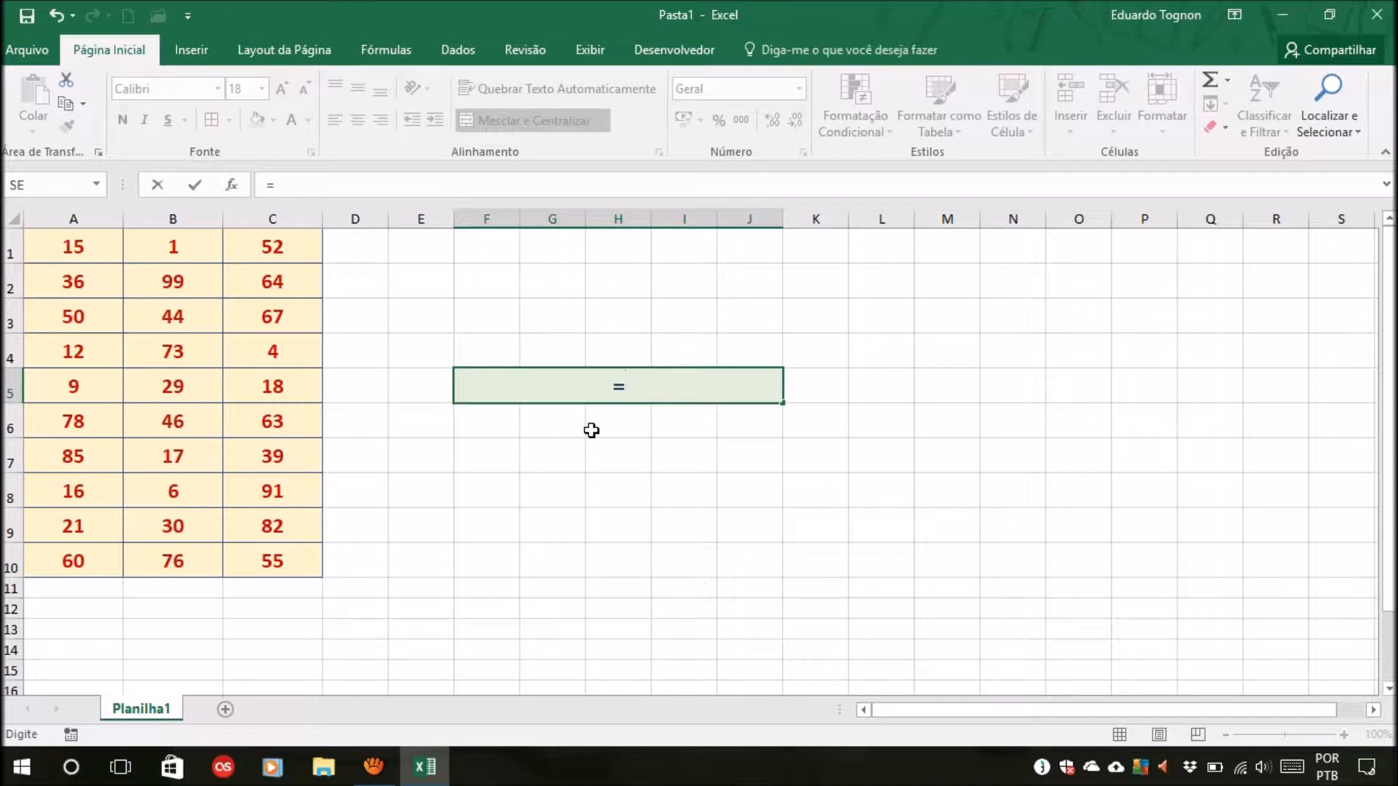
{"action": "type", "text": "10+"}
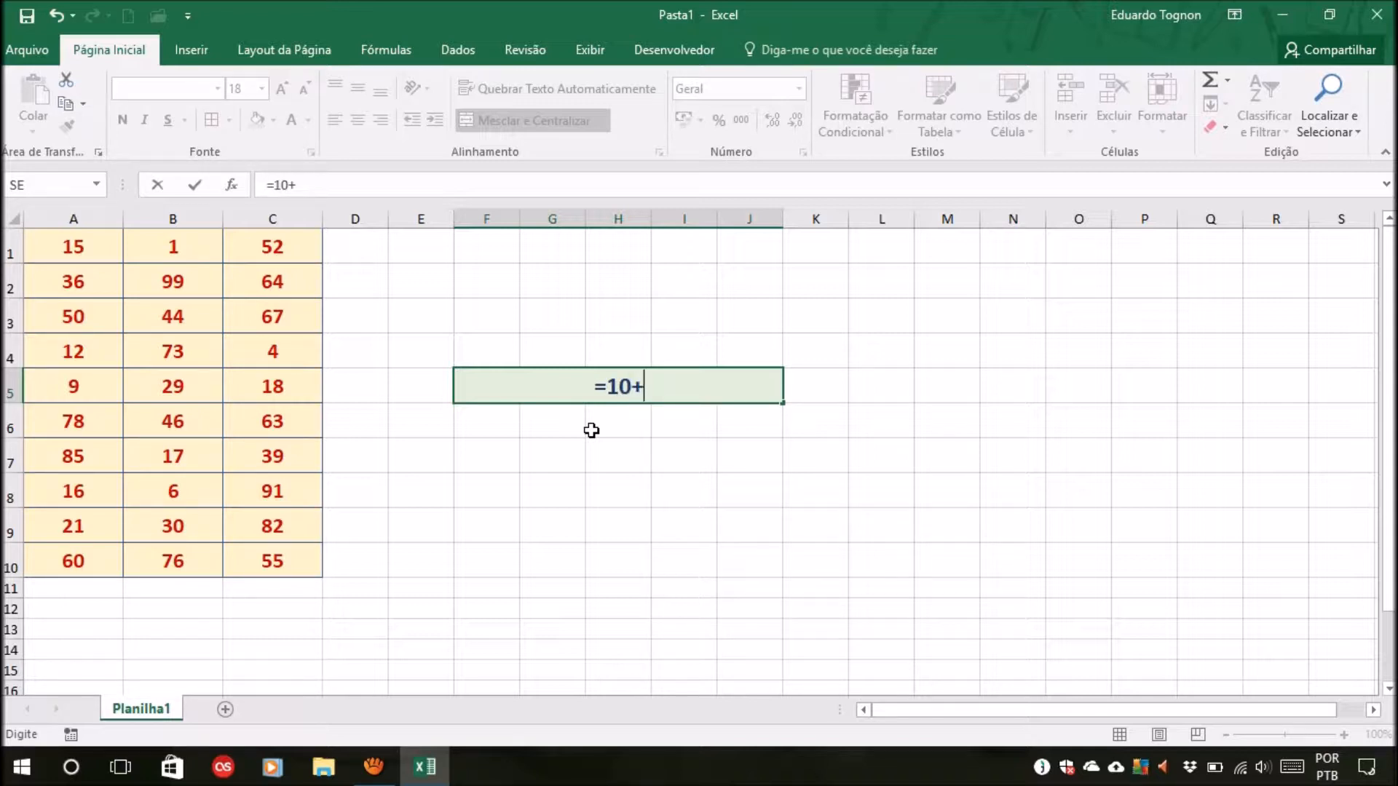
{"action": "type", "text": "10"}
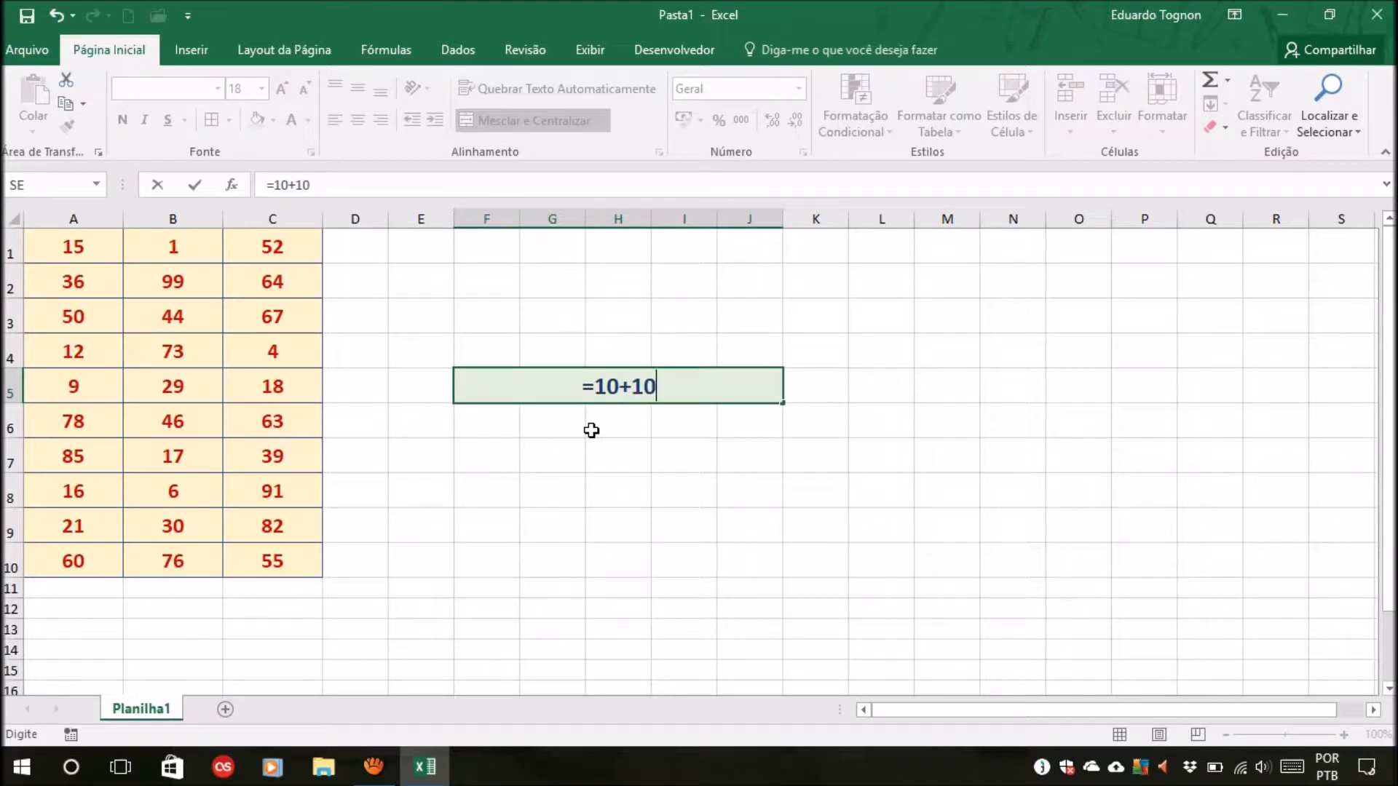
{"action": "key", "text": "Return"}
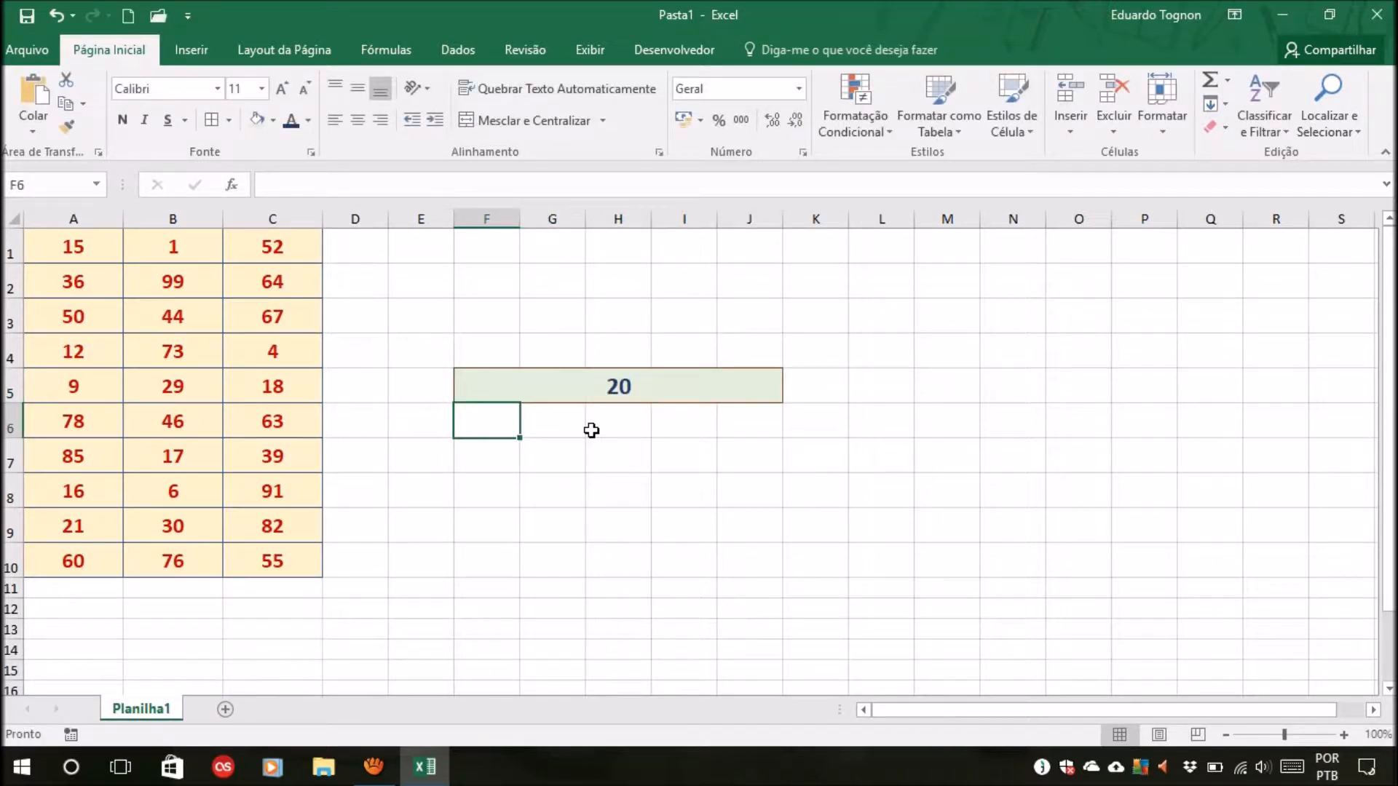
Edit the formula in merged cell F5 to read =10+15.
{"action": "left_click", "coordinate": [668, 372]}
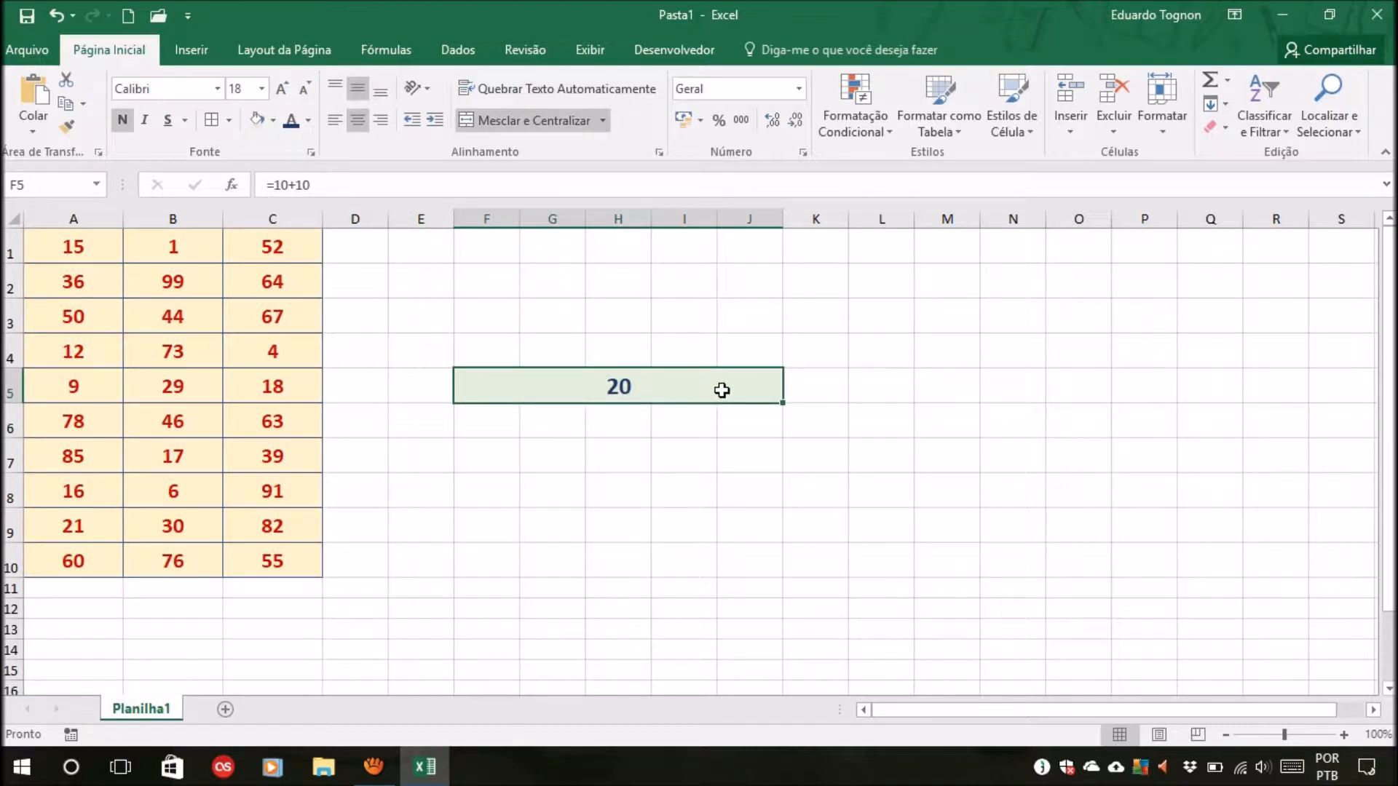
{"action": "left_click", "coordinate": [331, 188]}
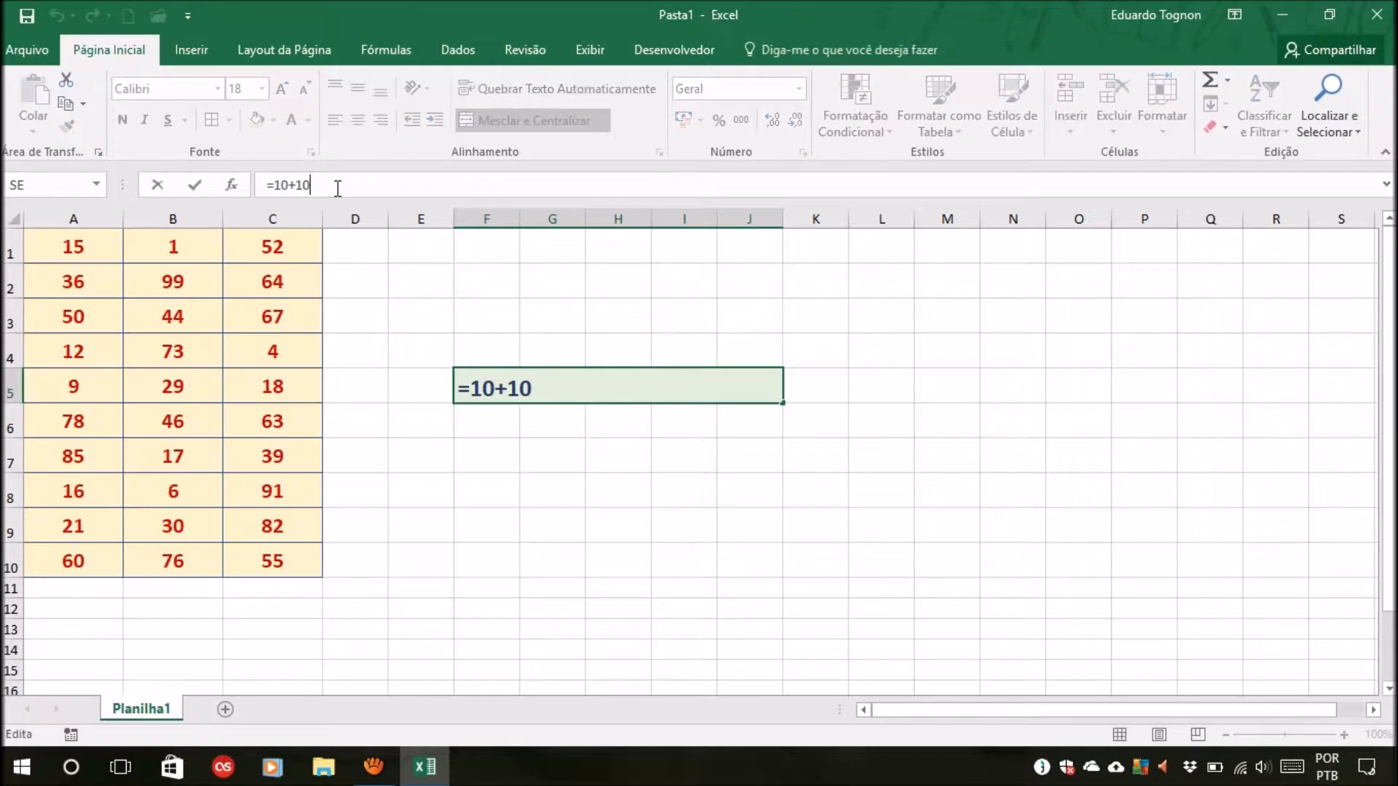
{"action": "key", "text": "BackSpace"}
{"action": "type", "text": "5"}
{"action": "key", "text": "Return"}
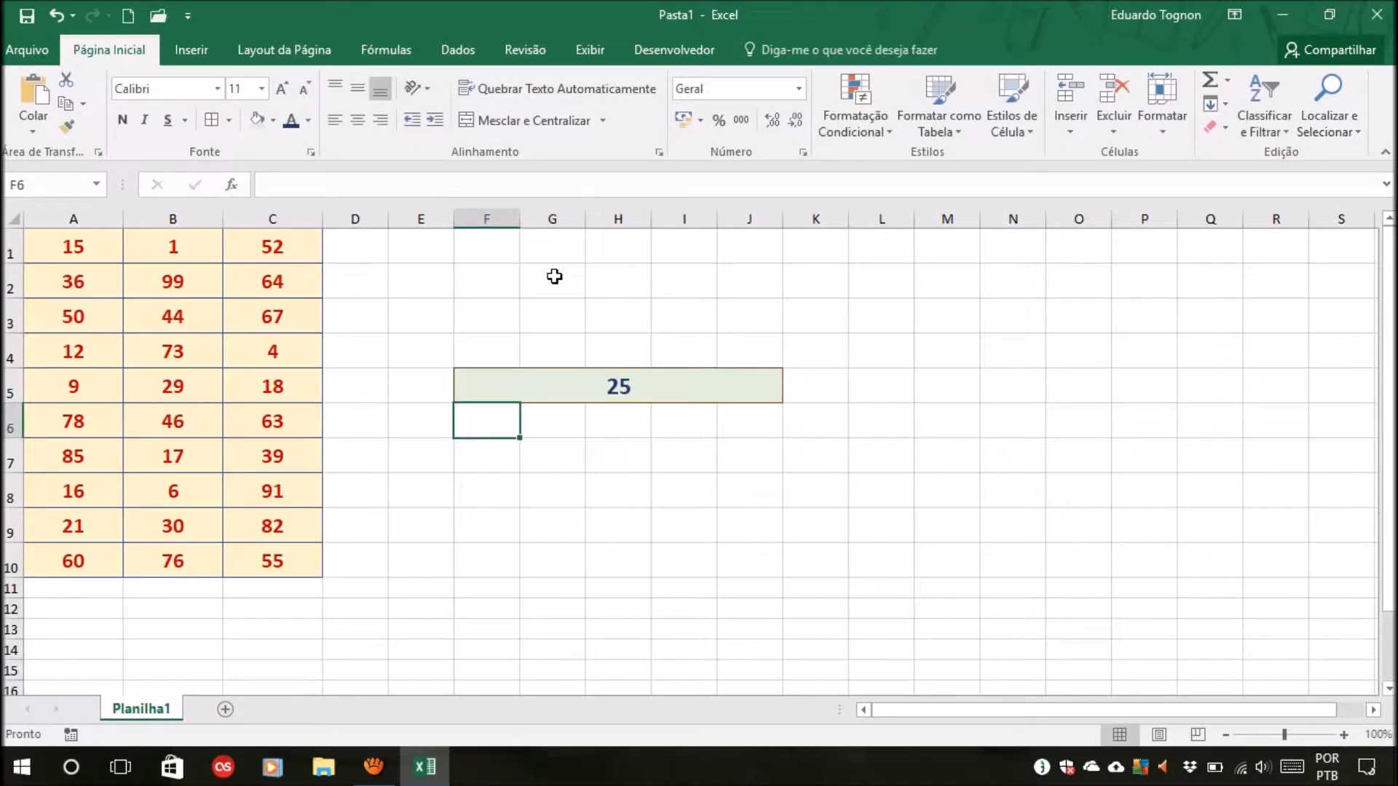
Clear merged cell F5 and enter the formula =15+36, adding the first two column A numbers as constants.
{"action": "left_click", "coordinate": [712, 385]}
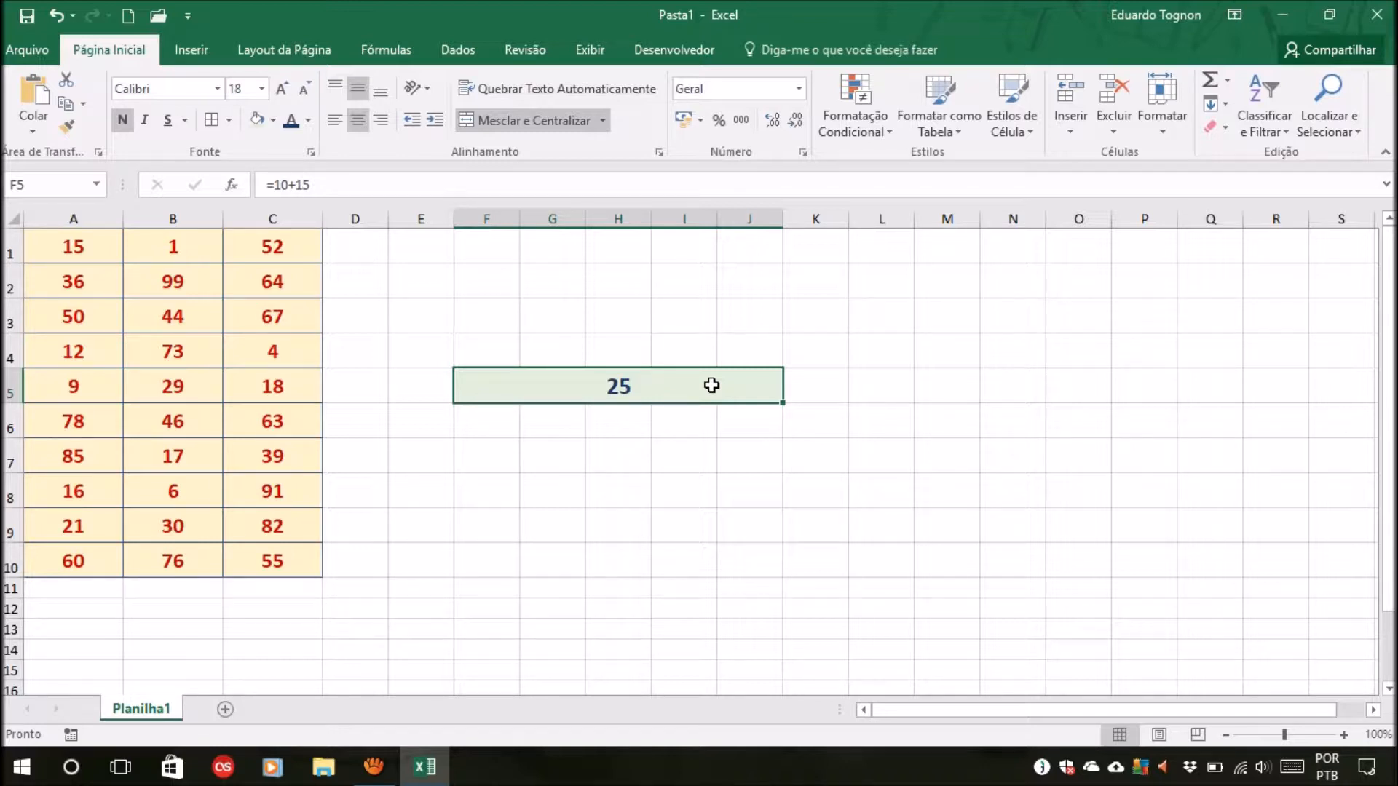
{"action": "key", "text": "Delete"}
{"action": "type", "text": "=15+"}
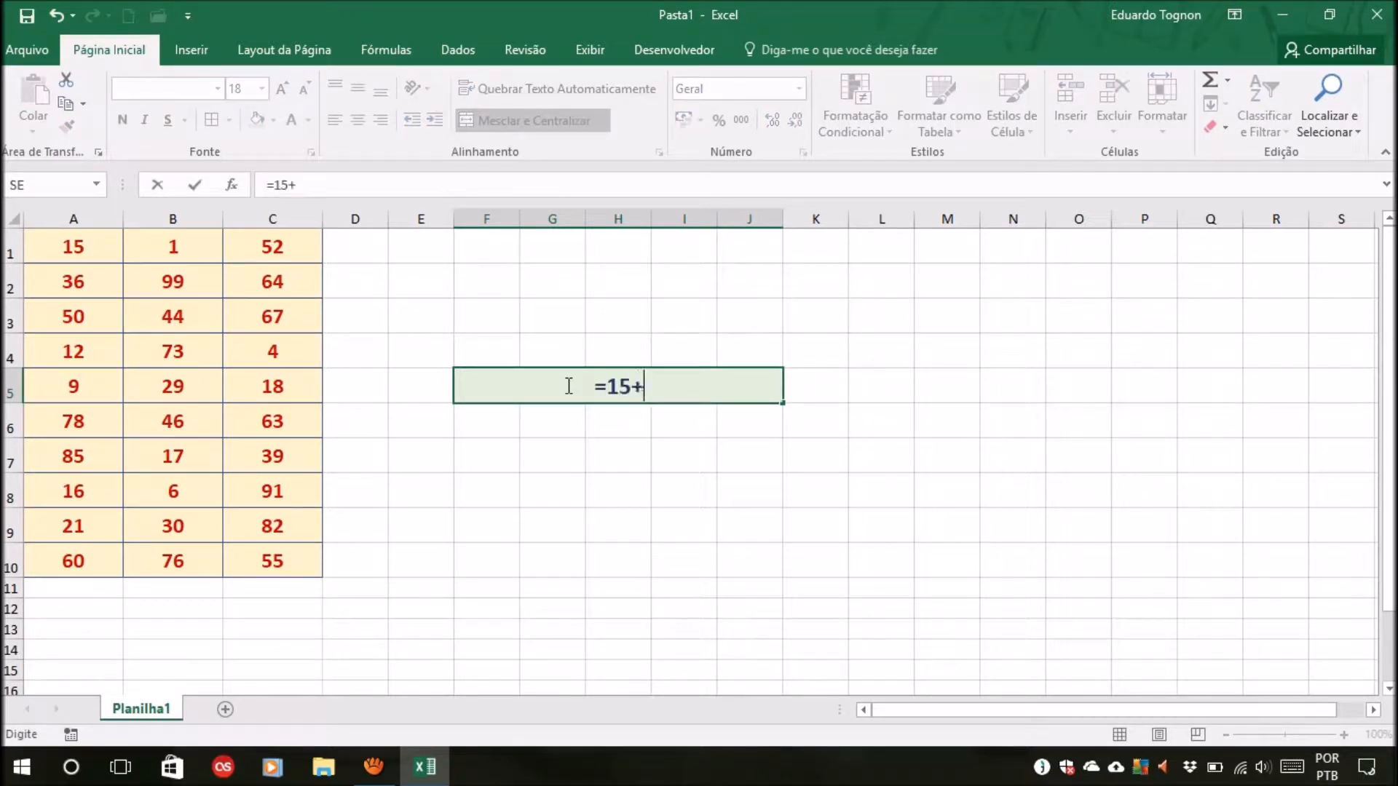
{"action": "type", "text": "36"}
{"action": "key", "text": "Return"}
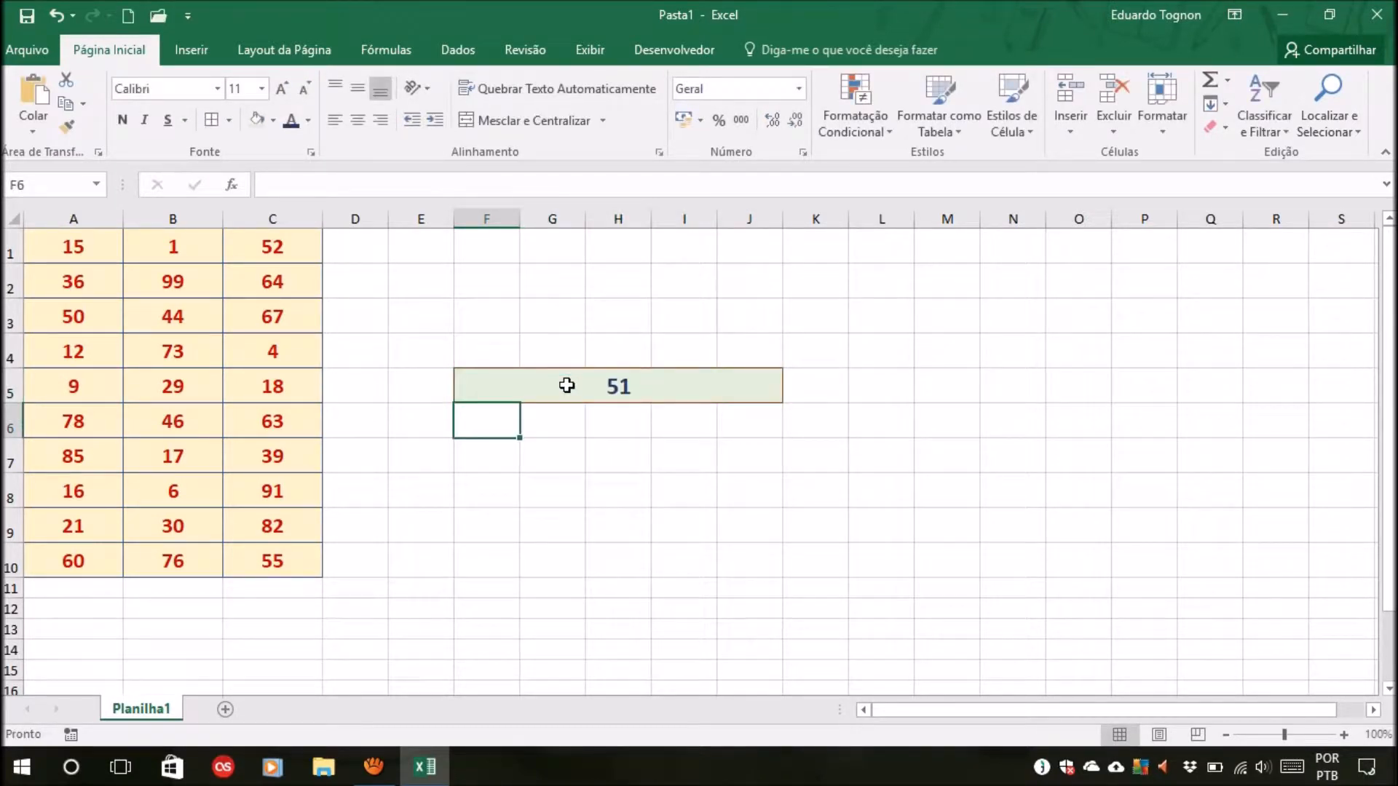
Replace the constant-based formula in merged cell F5 with the cell-reference formula =A1+A2.
{"action": "left_click", "coordinate": [566, 385]}
{"action": "left_click", "coordinate": [80, 256]}
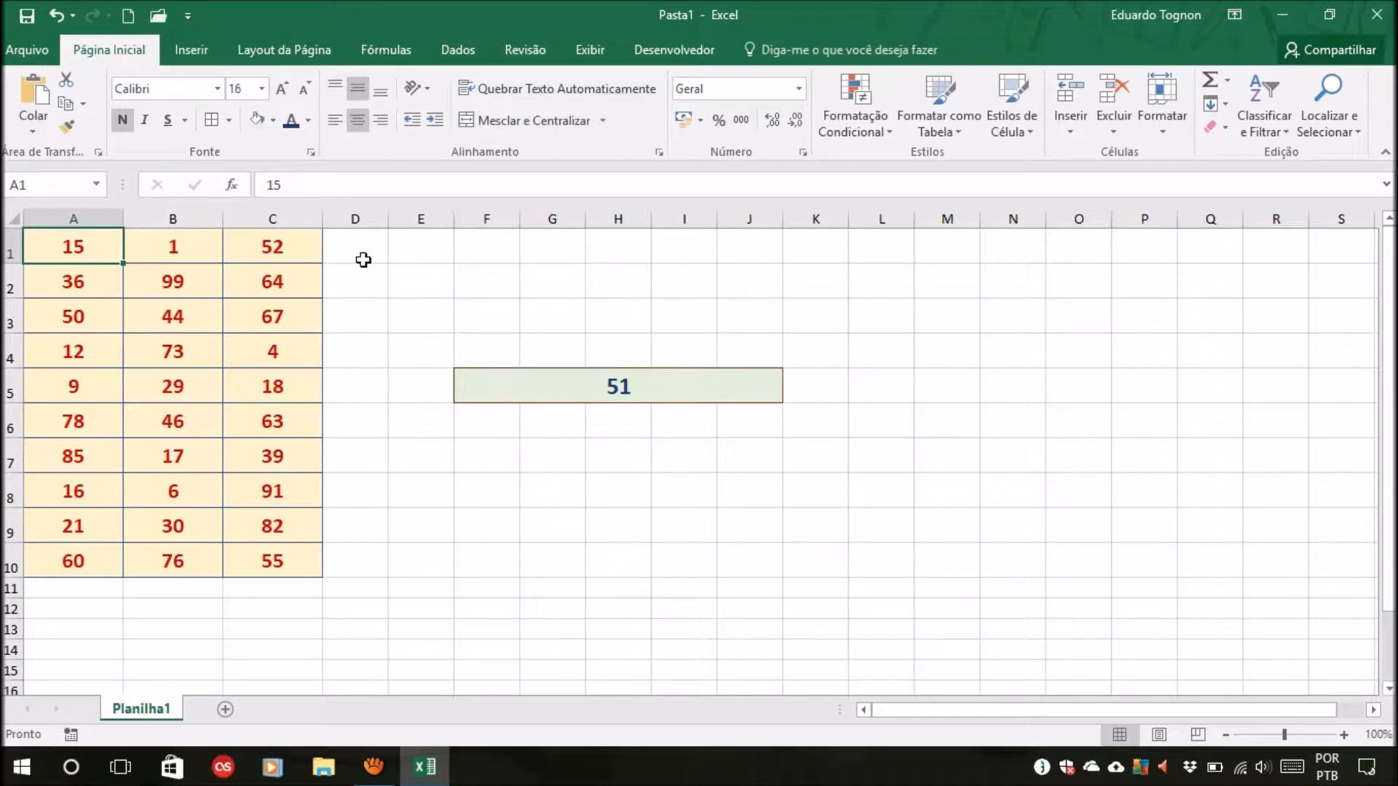
{"action": "left_click", "coordinate": [58, 286]}
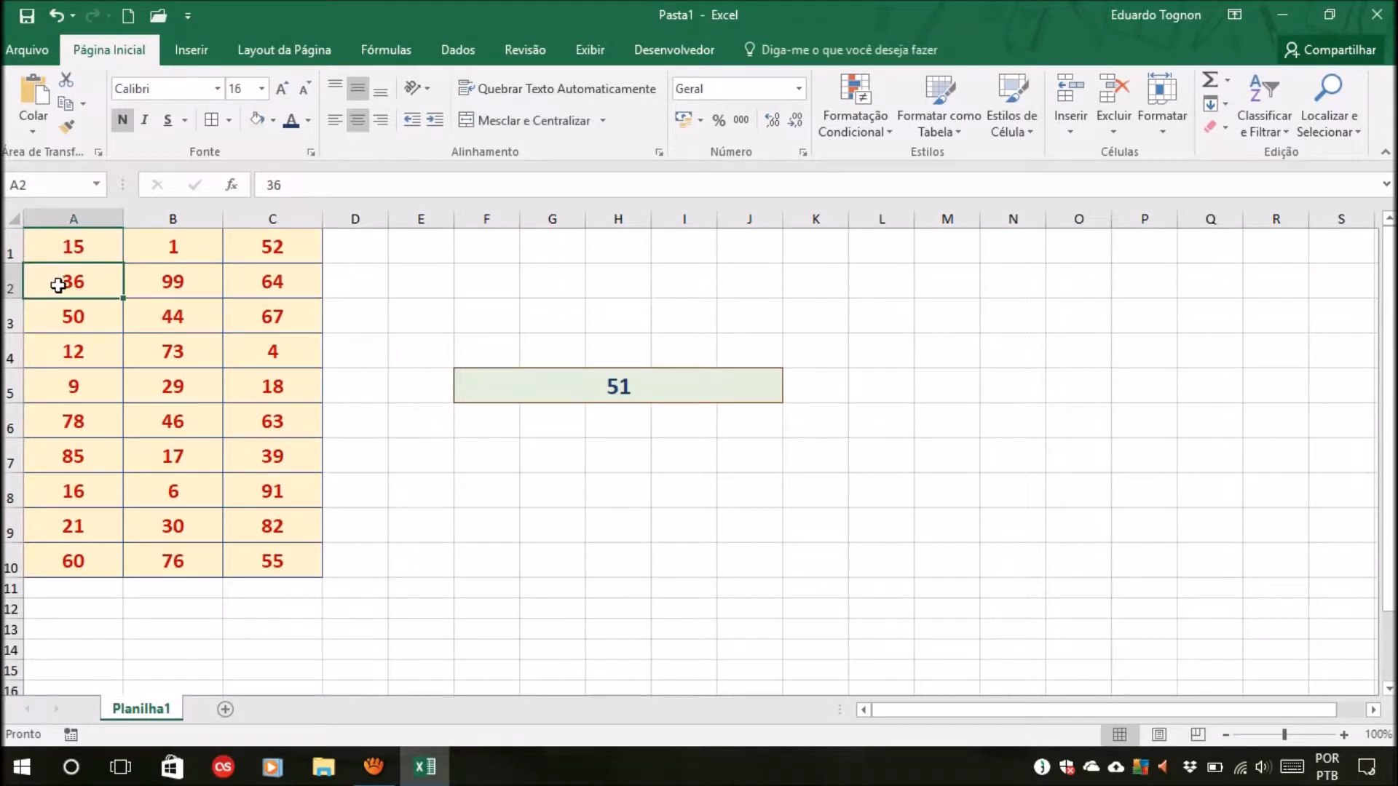
{"action": "left_click", "coordinate": [689, 379]}
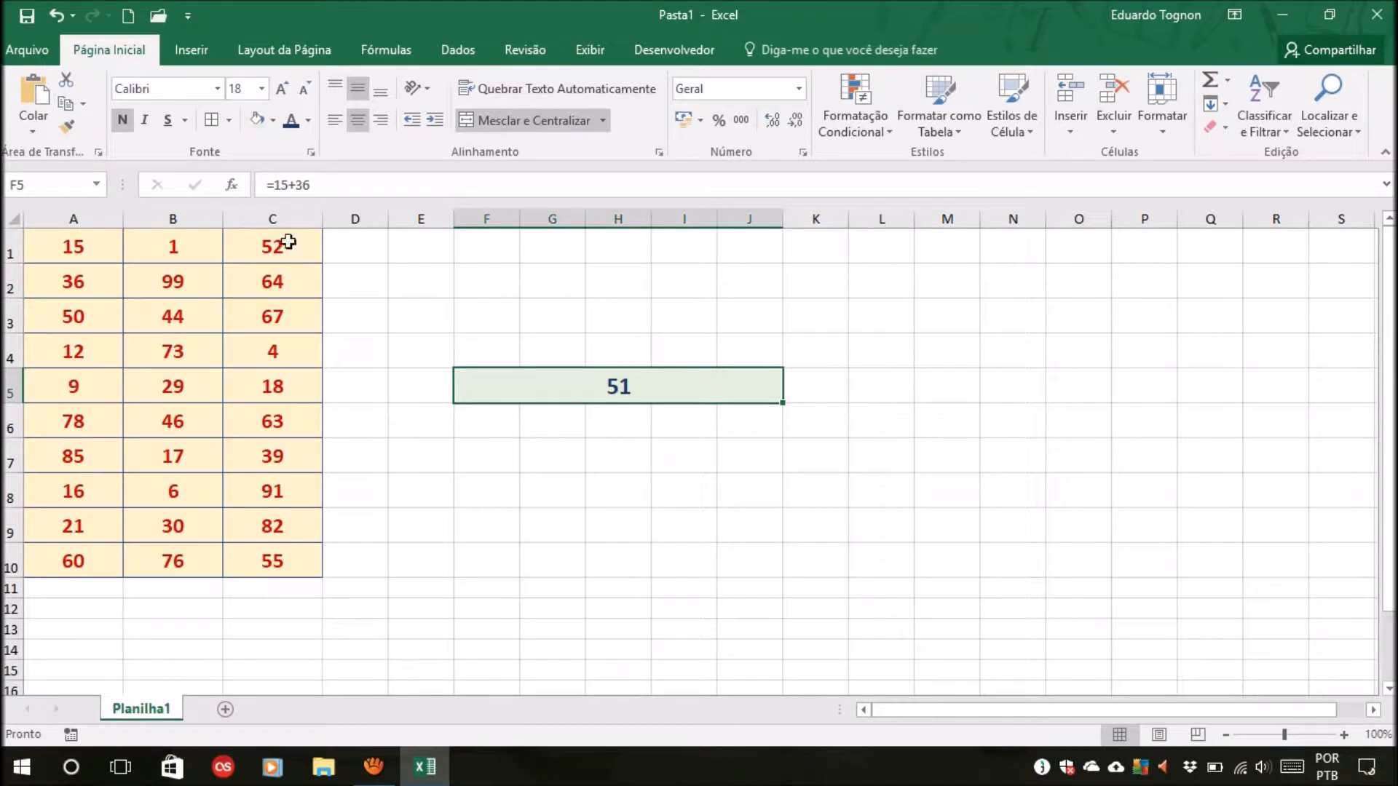
{"action": "key", "text": "Delete"}
{"action": "type", "text": "="}
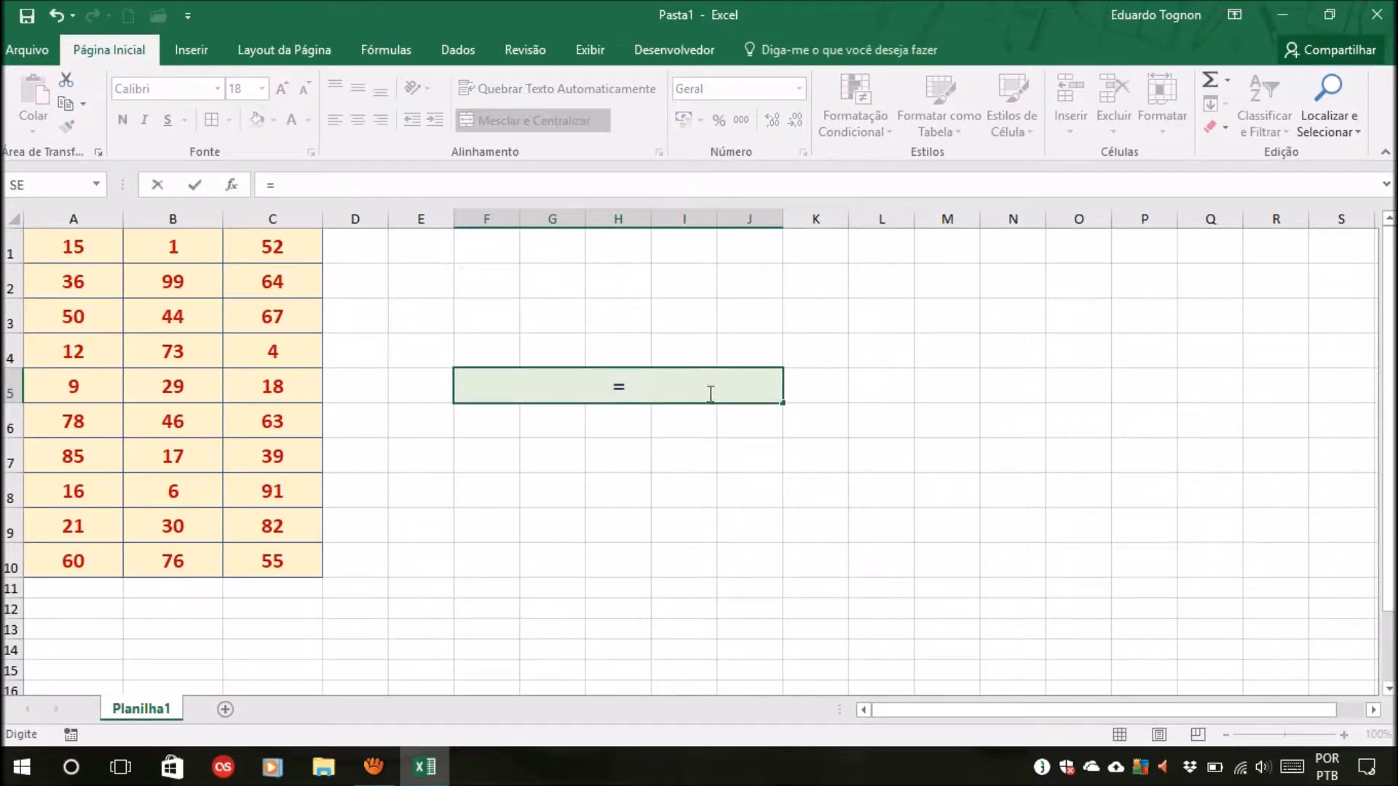
{"action": "left_click", "coordinate": [47, 243]}
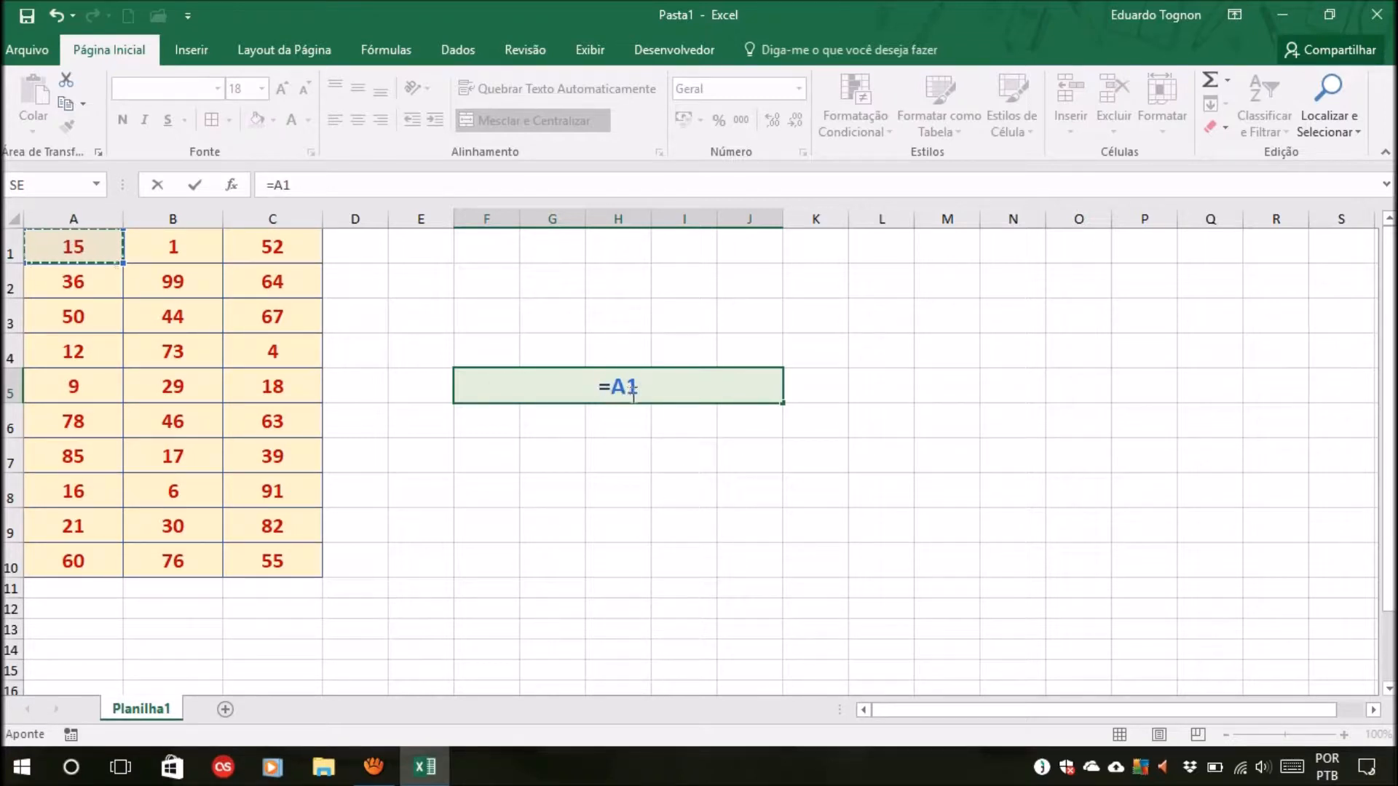
{"action": "type", "text": "+"}
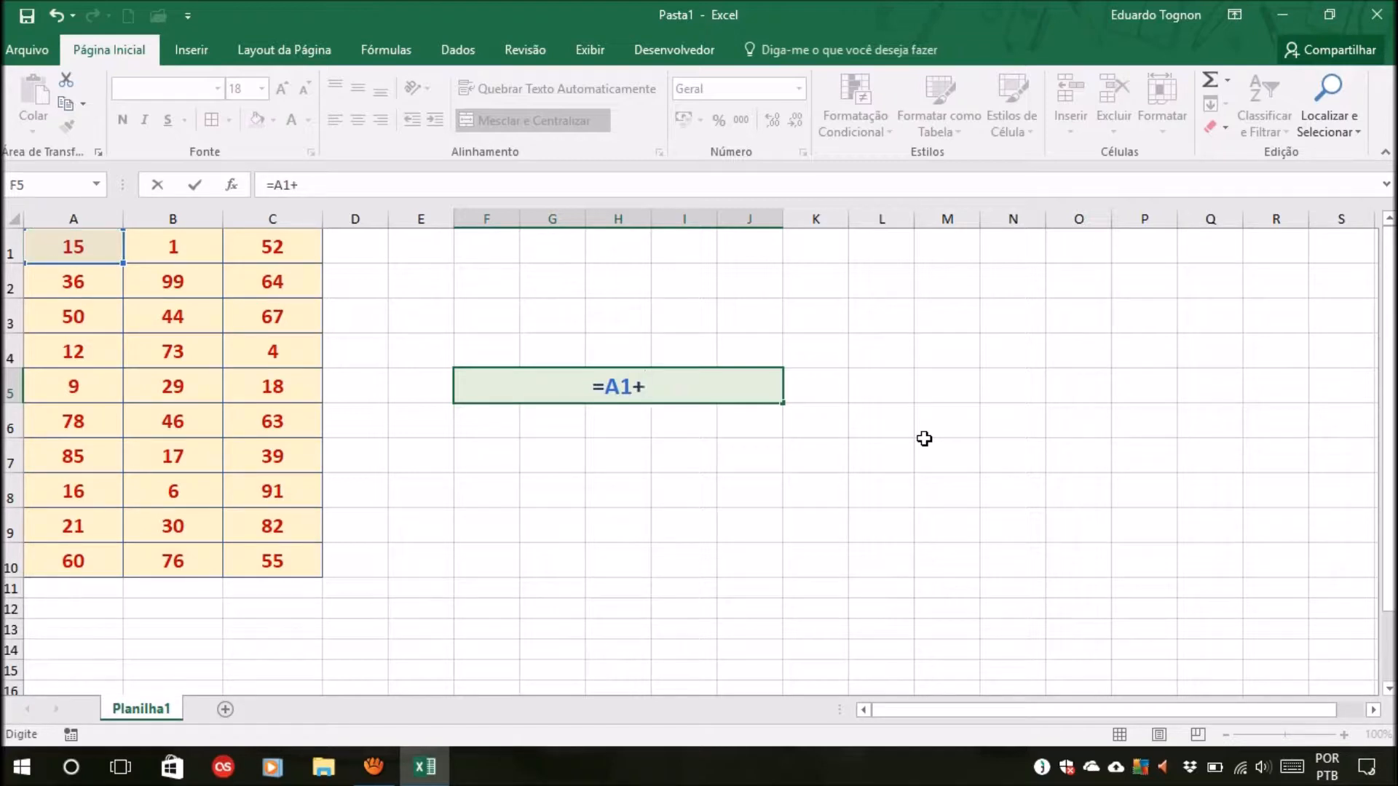
{"action": "left_click", "coordinate": [75, 293]}
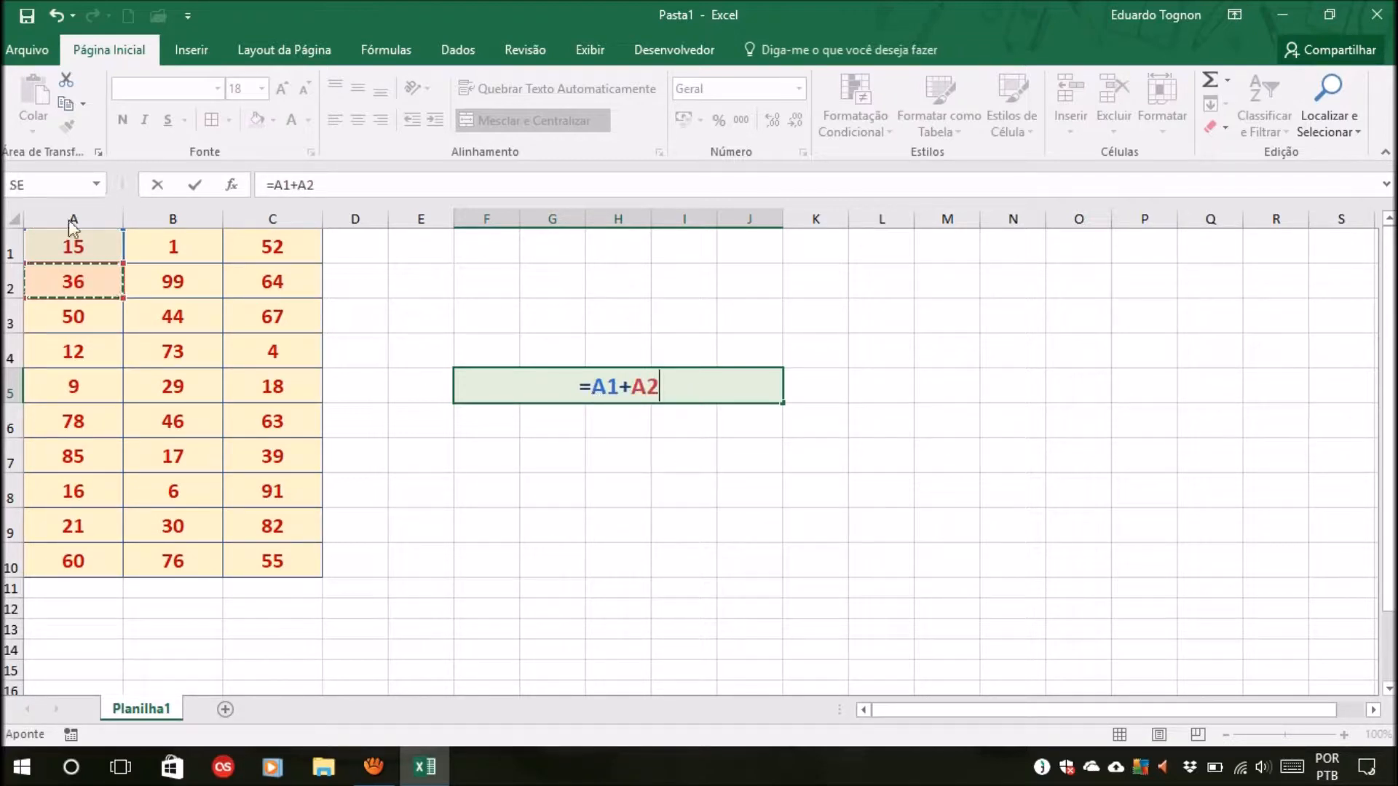
{"action": "key", "text": "Return"}
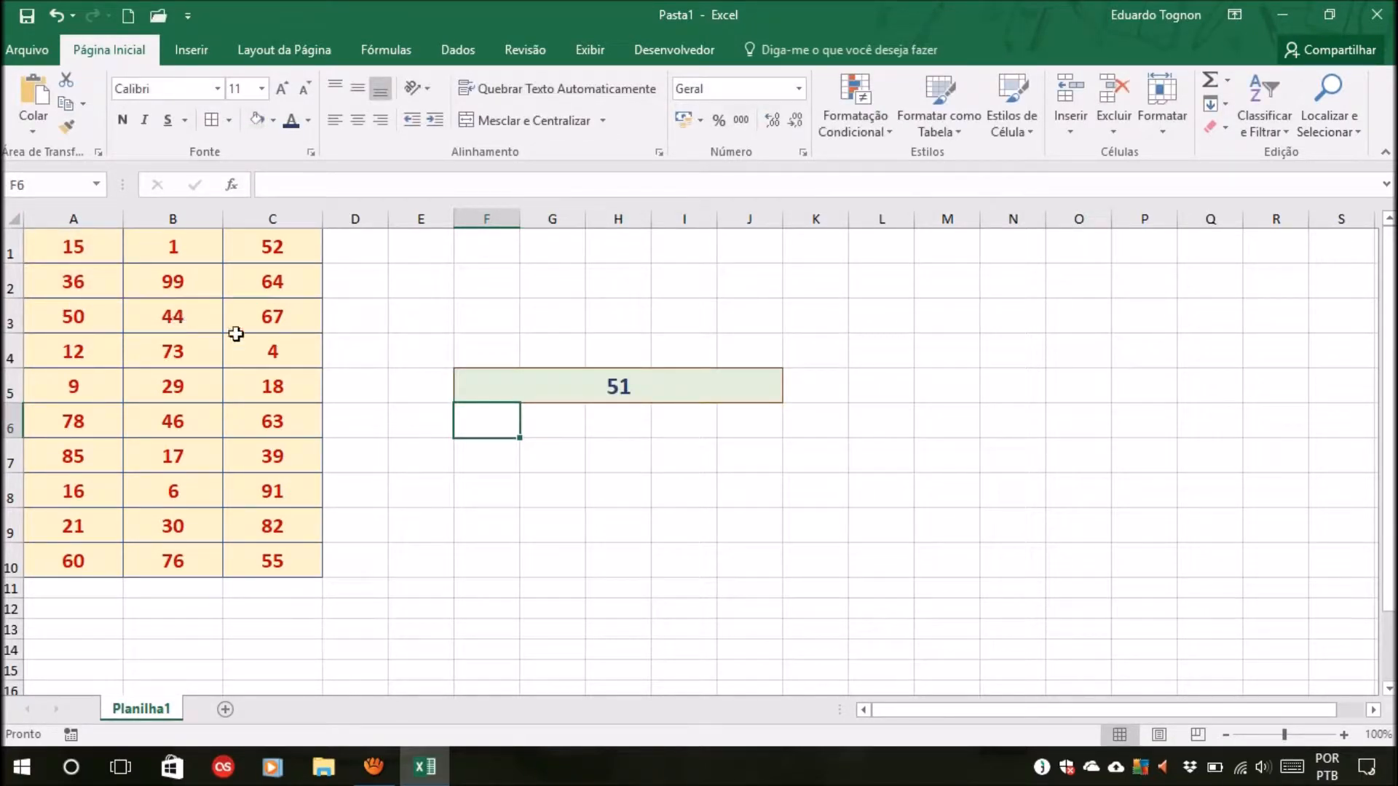
Set cell A1 to 20 to test the sum formula in F5.
{"action": "left_click", "coordinate": [722, 394]}
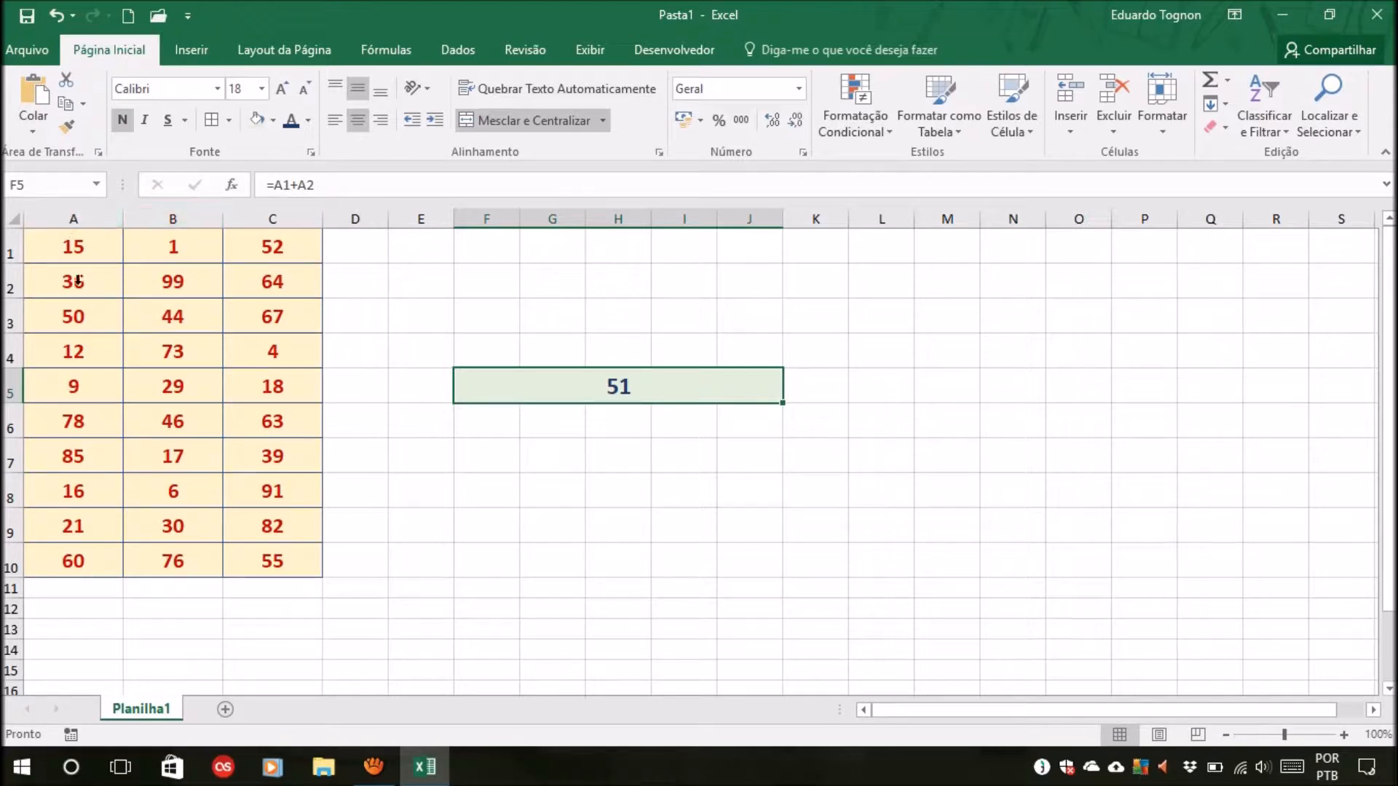
{"action": "left_click", "coordinate": [85, 251]}
{"action": "type", "text": "20"}
{"action": "key", "text": "Return"}
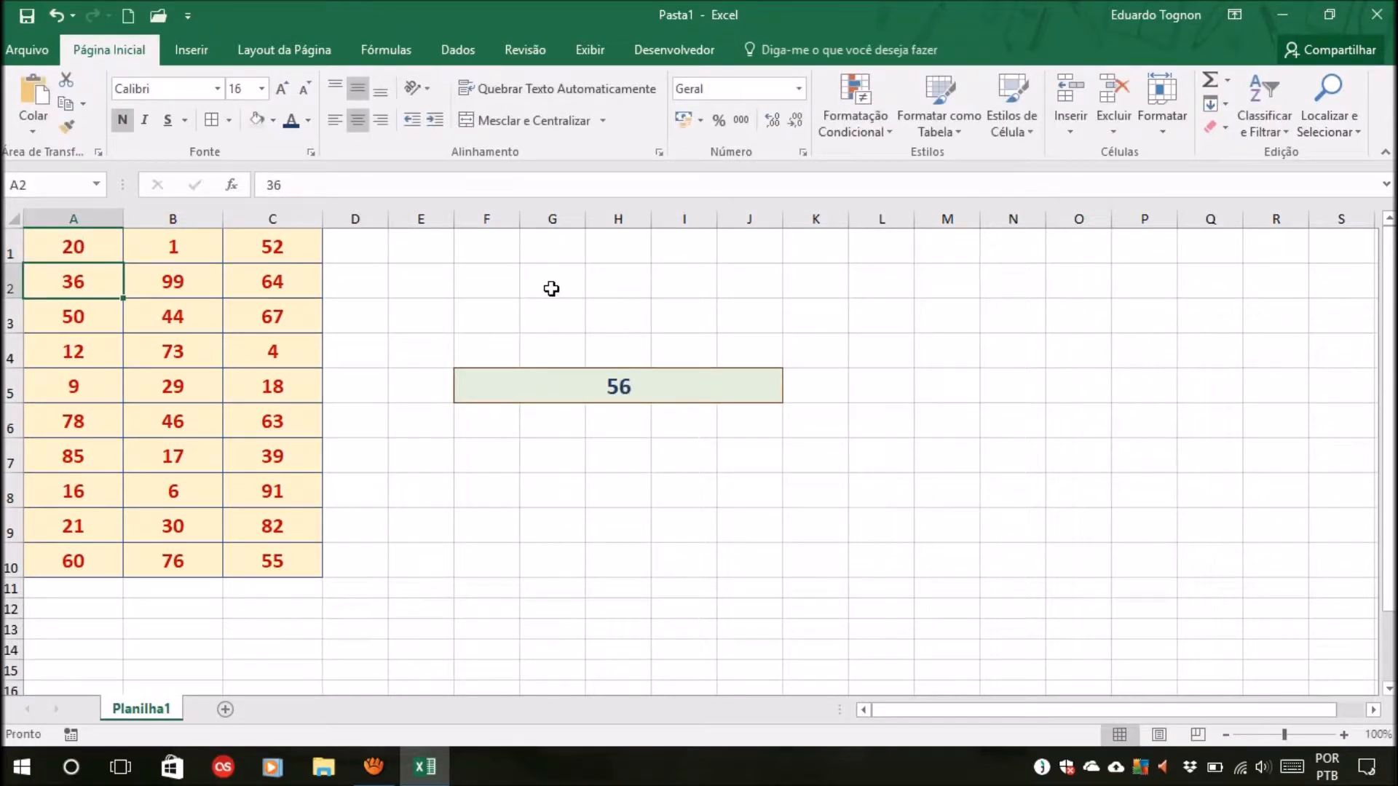
Examine the sum formula in F5 and the contents of its source cells A1 and A2.
{"action": "left_click", "coordinate": [659, 378]}
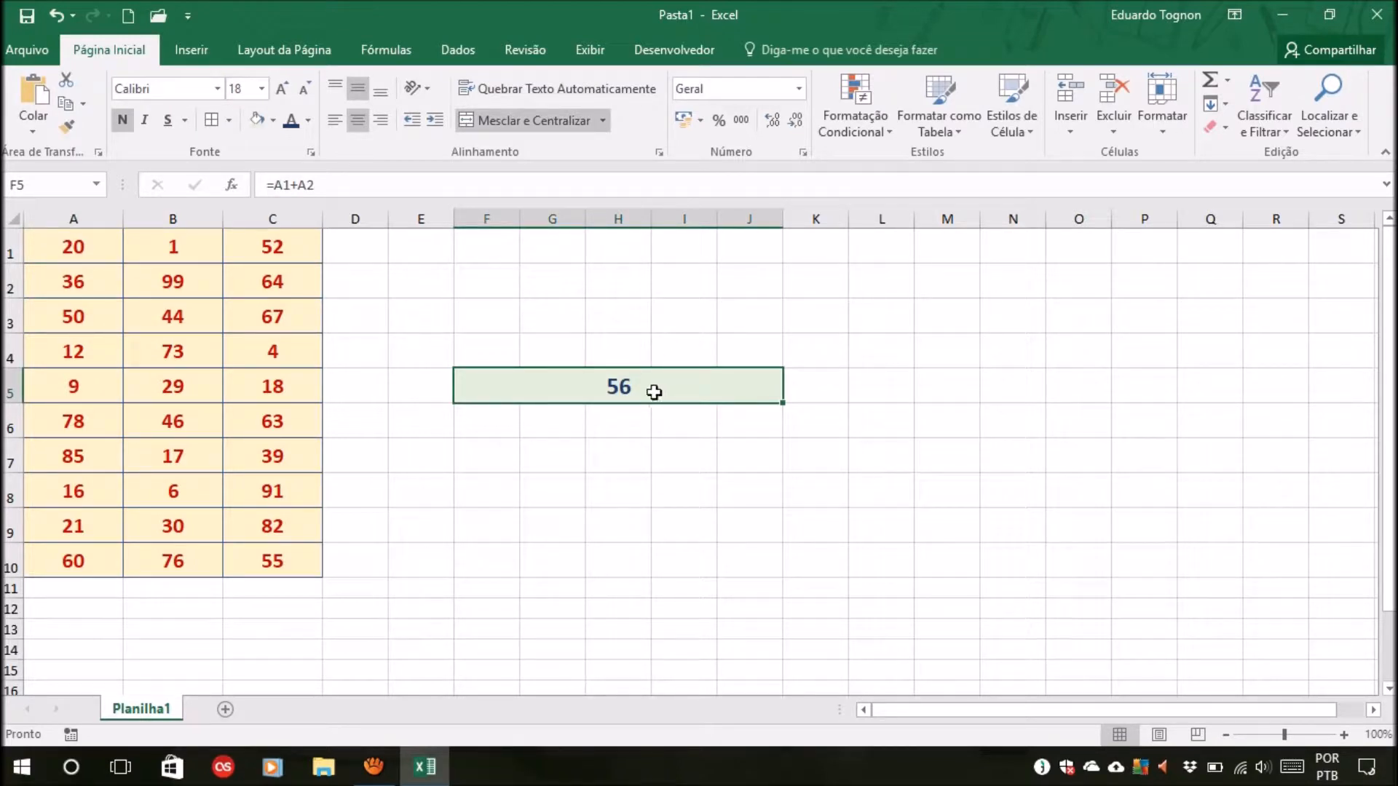
{"action": "left_click", "coordinate": [86, 248]}
{"action": "left_click", "coordinate": [630, 389]}
{"action": "left_click", "coordinate": [70, 248]}
{"action": "left_click", "coordinate": [85, 285]}
{"action": "left_click", "coordinate": [109, 259]}
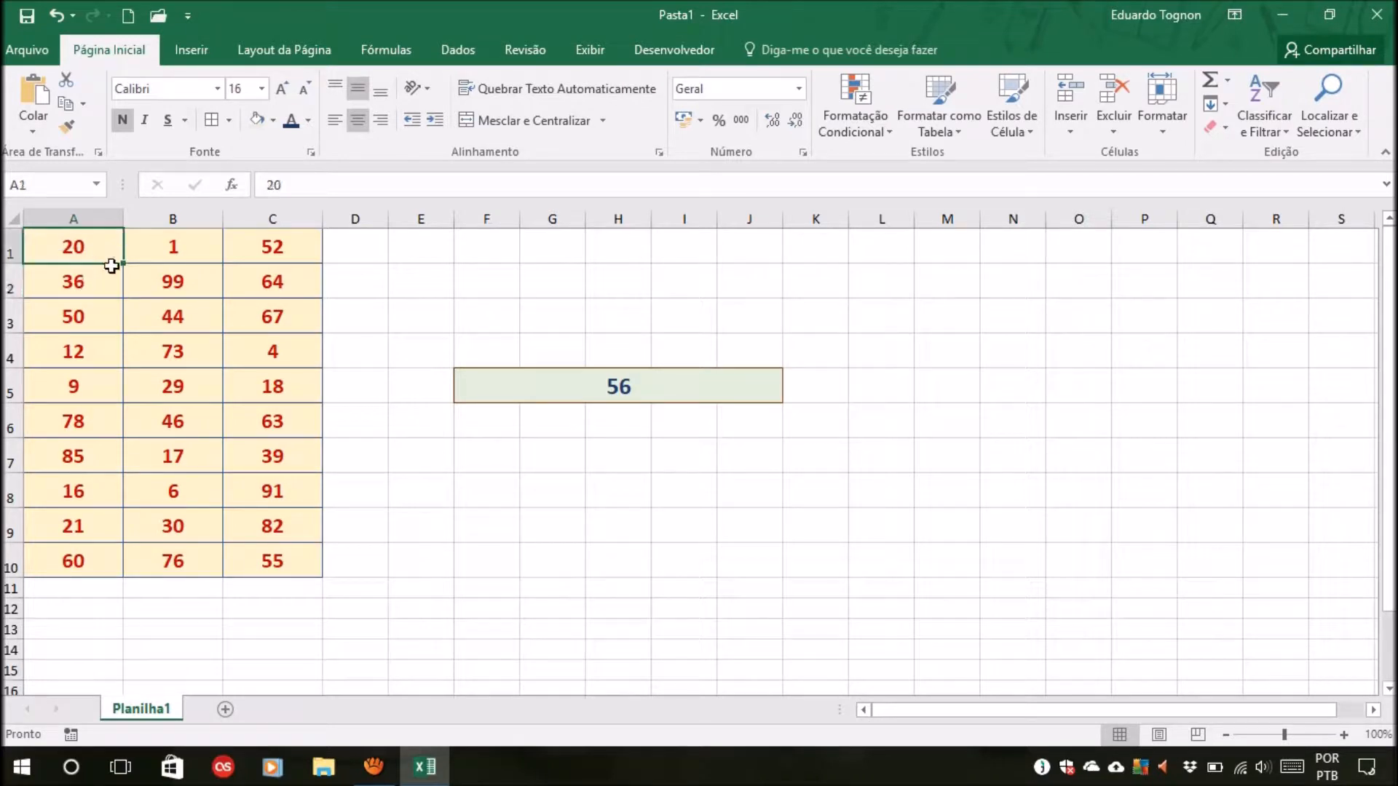
{"action": "left_click", "coordinate": [612, 377]}
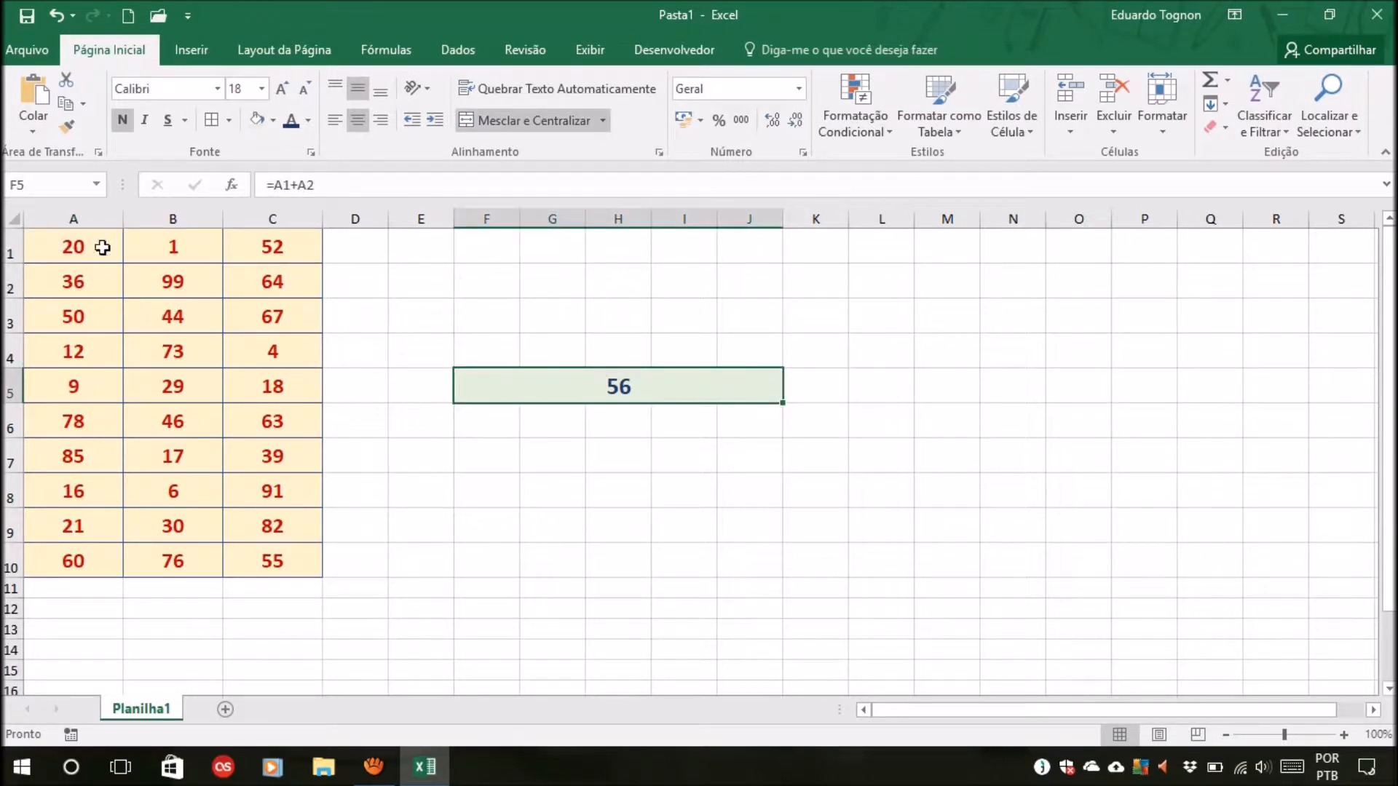
{"action": "left_click", "coordinate": [100, 248]}
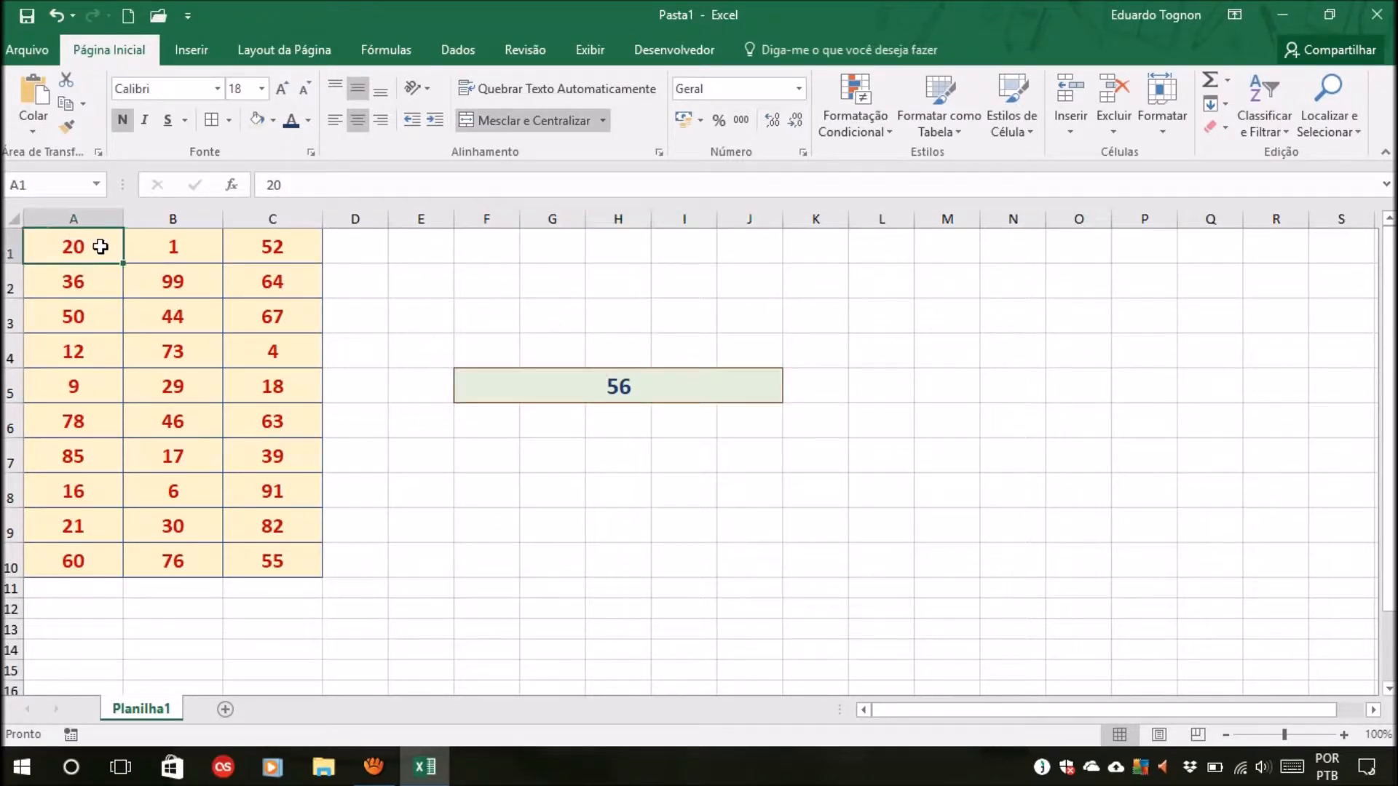
{"action": "left_click", "coordinate": [85, 289]}
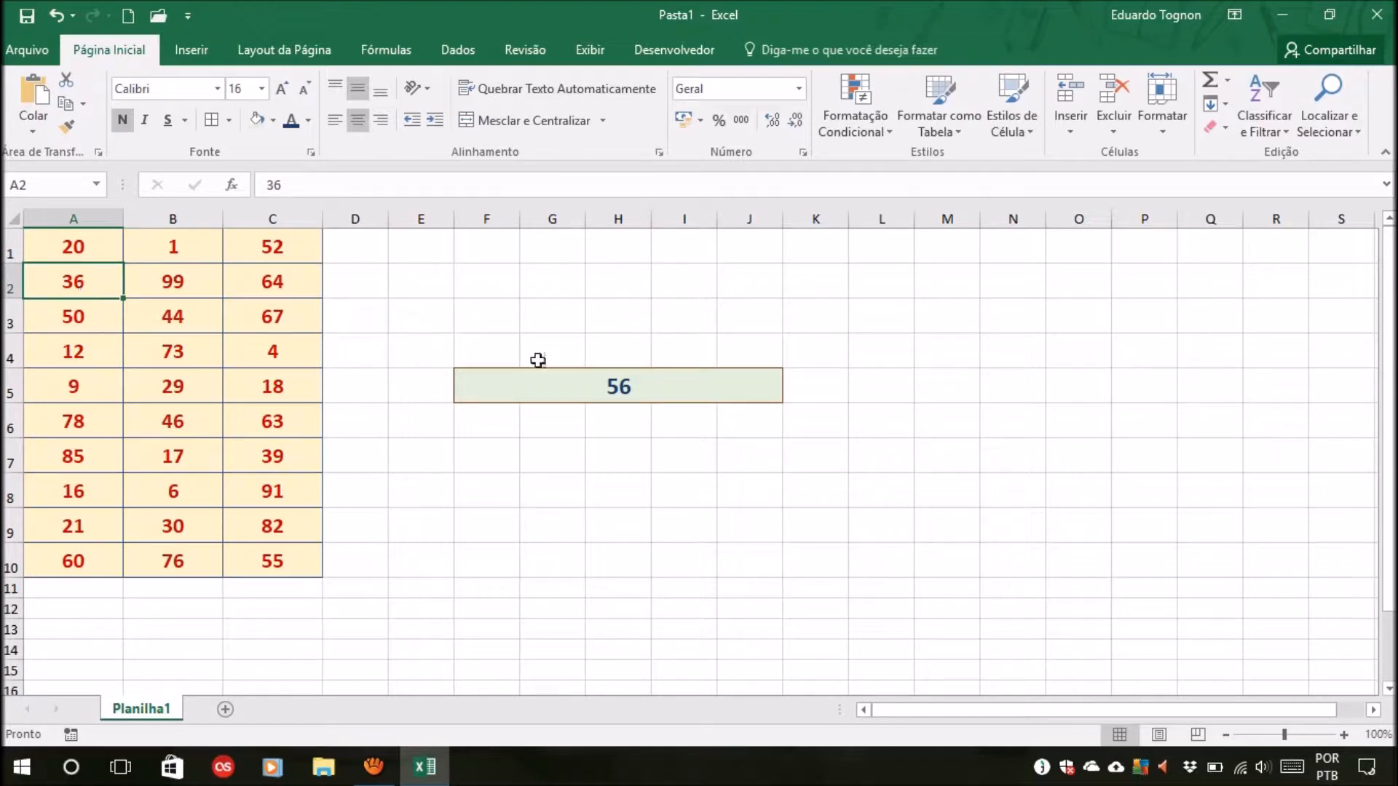
Clear merged cell F5 and enter the formula =A1+100, combining a cell reference with a constant.
{"action": "left_click", "coordinate": [618, 387]}
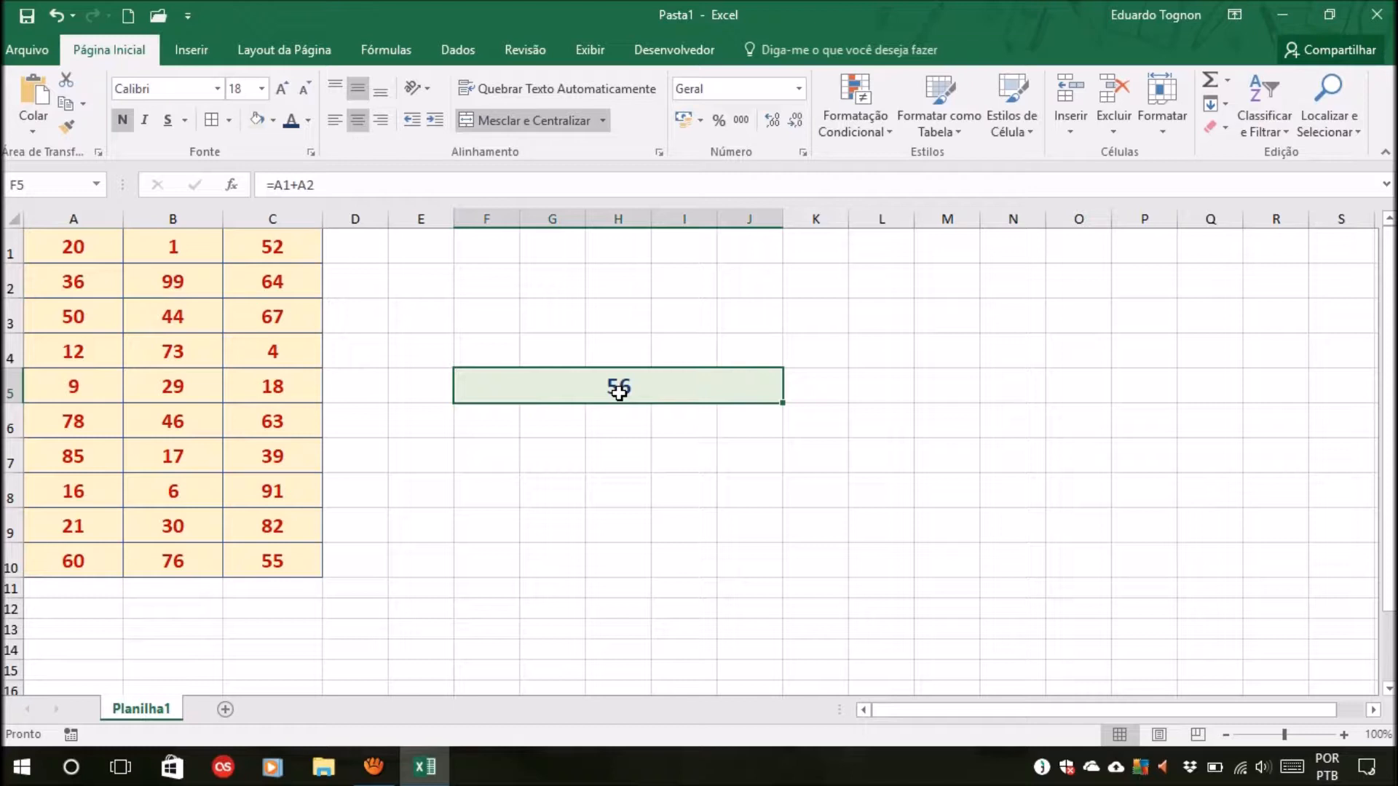
{"action": "key", "text": "Delete"}
{"action": "type", "text": "="}
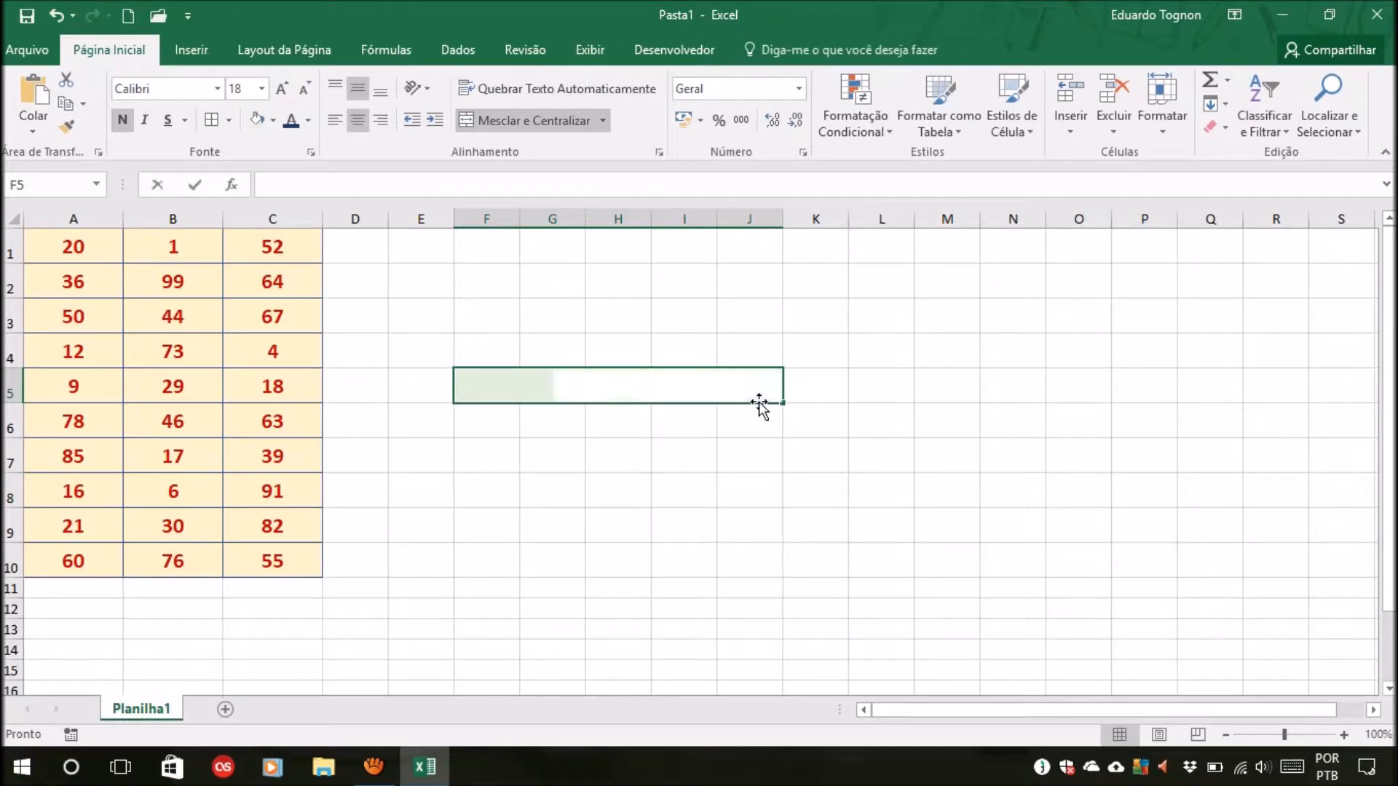
{"action": "left_click", "coordinate": [75, 247]}
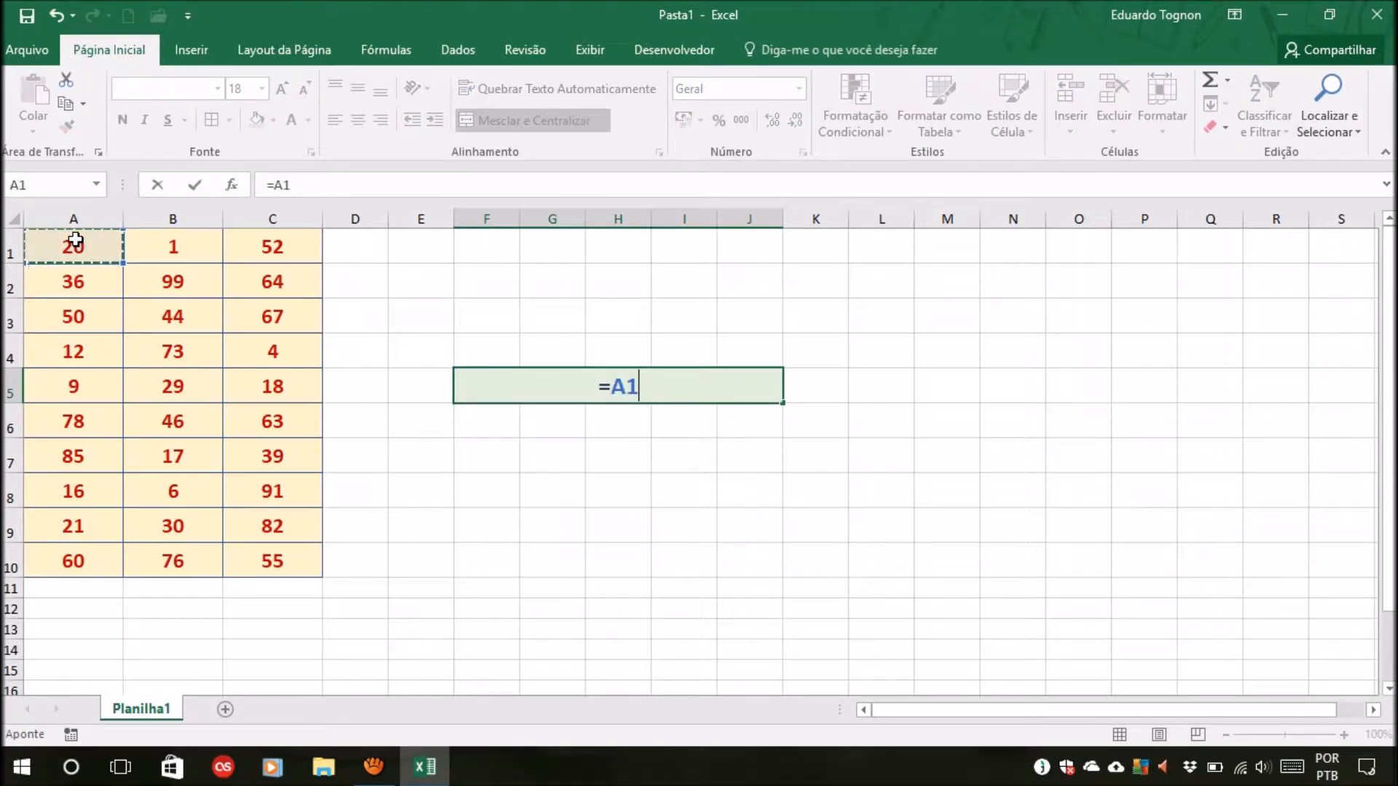
{"action": "type", "text": "+100"}
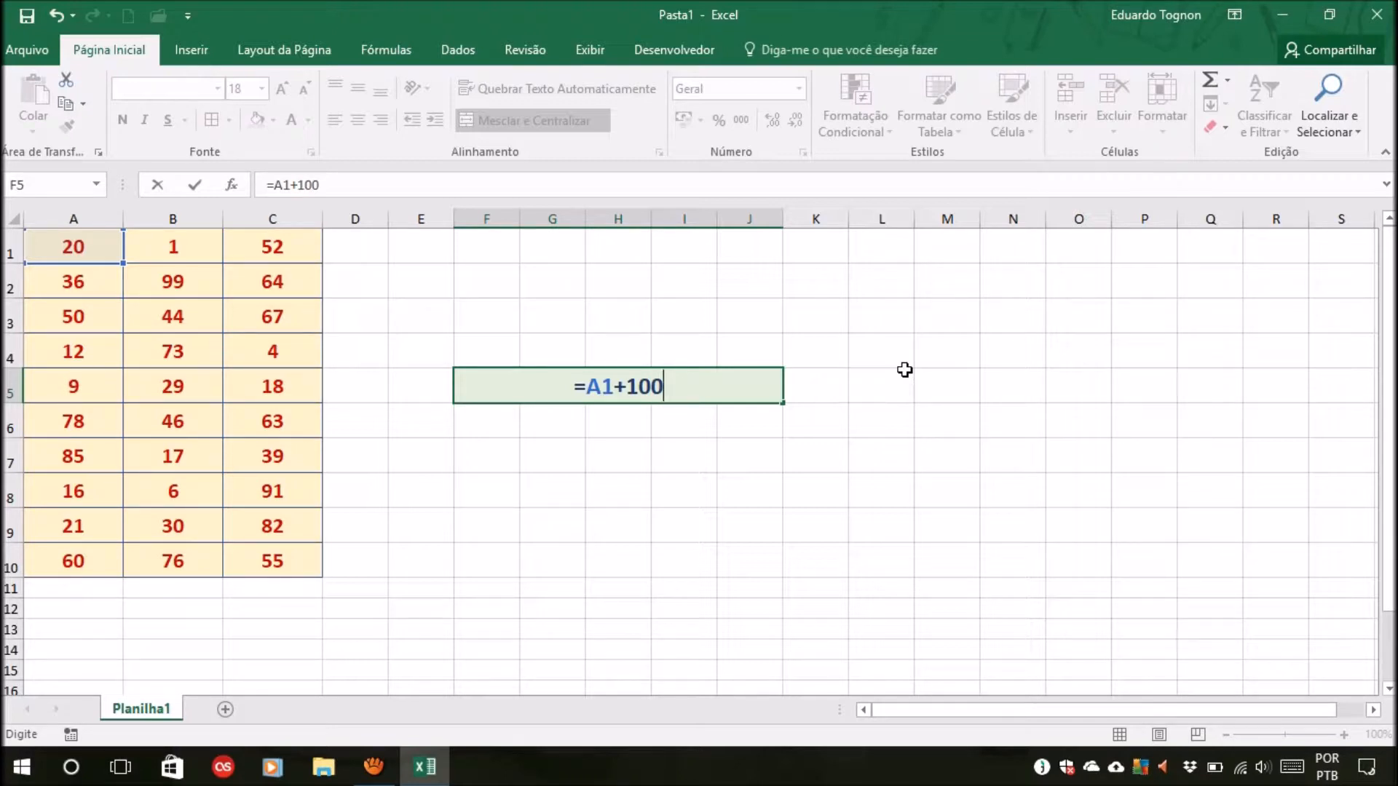
{"action": "key", "text": "Return"}
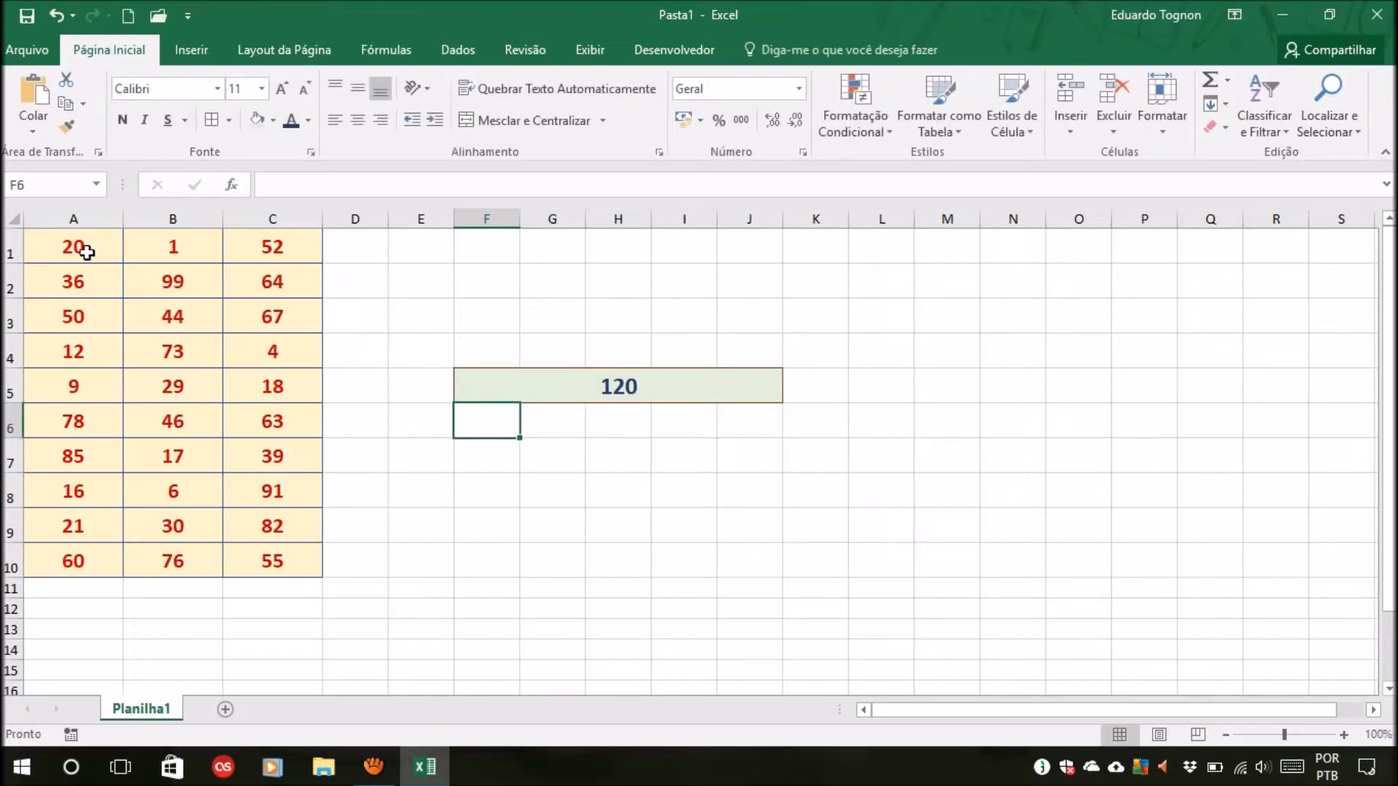
Set cell A1 to 56 and replace that value with 75 to test the formula in F5.
{"action": "left_click", "coordinate": [87, 252]}
{"action": "type", "text": "56"}
{"action": "key", "text": "Return"}
{"action": "left_click", "coordinate": [87, 252]}
{"action": "type", "text": "75"}
{"action": "key", "text": "Return"}
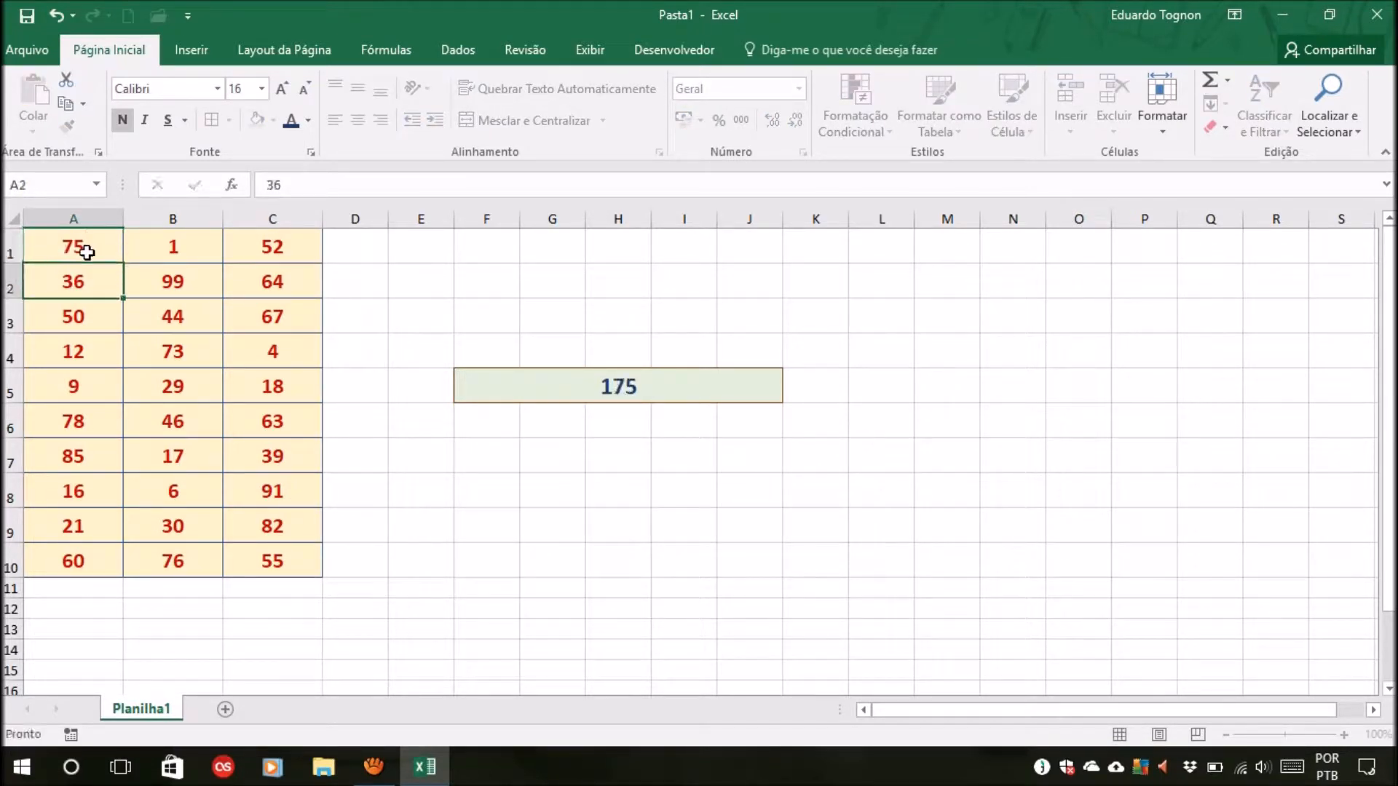
Enter the formula =A1+B3+B8+50 in merged cell F5, adding three cell references and a constant.
{"action": "left_click", "coordinate": [625, 383]}
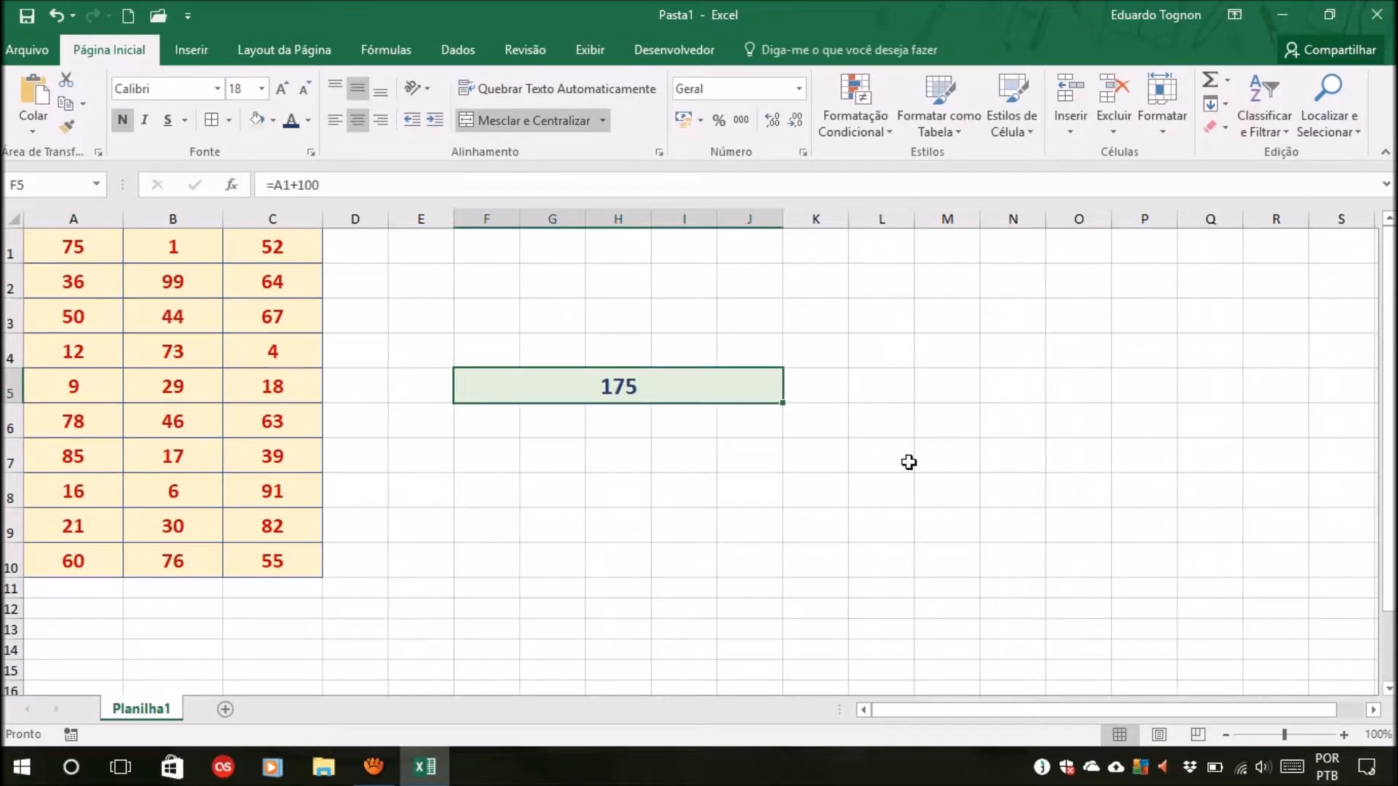
{"action": "type", "text": "="}
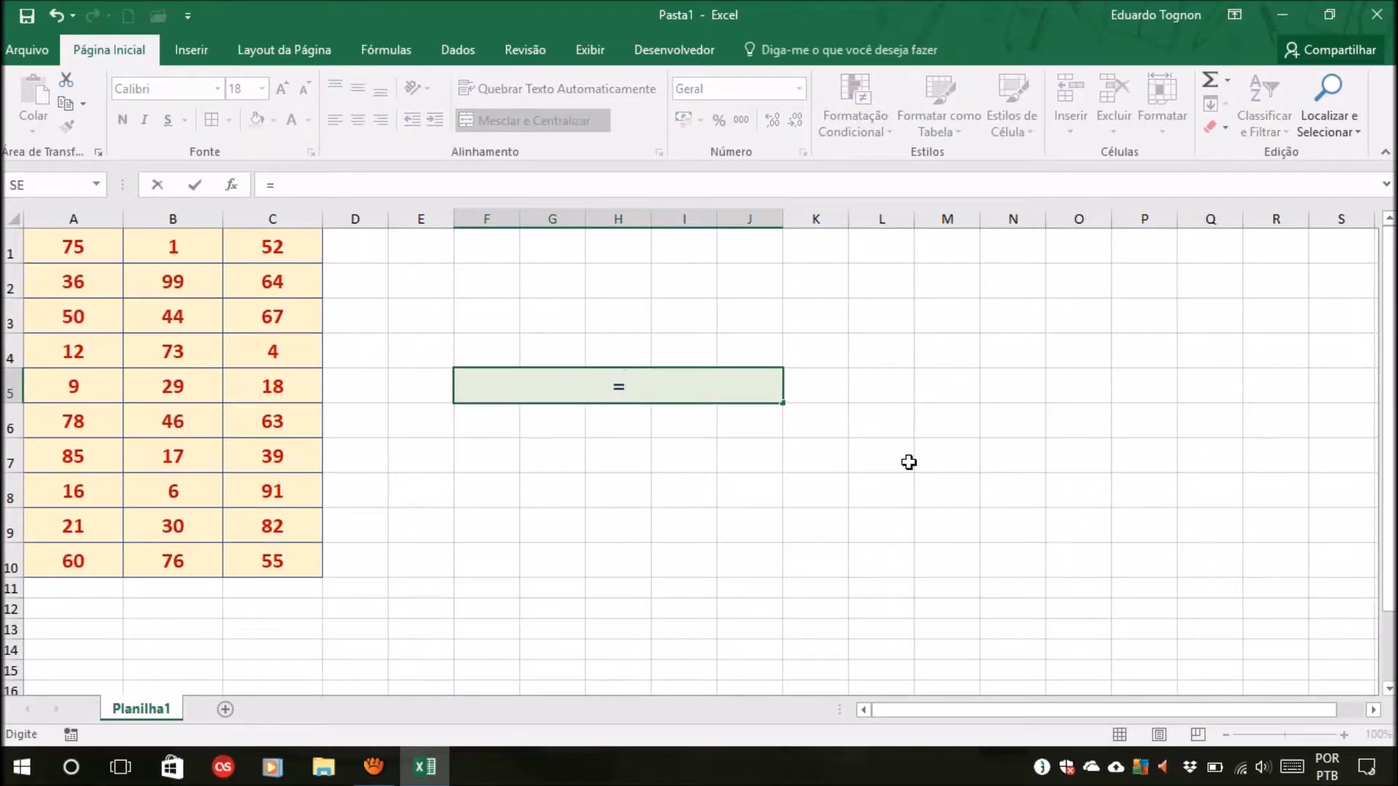
{"action": "left_click", "coordinate": [70, 252]}
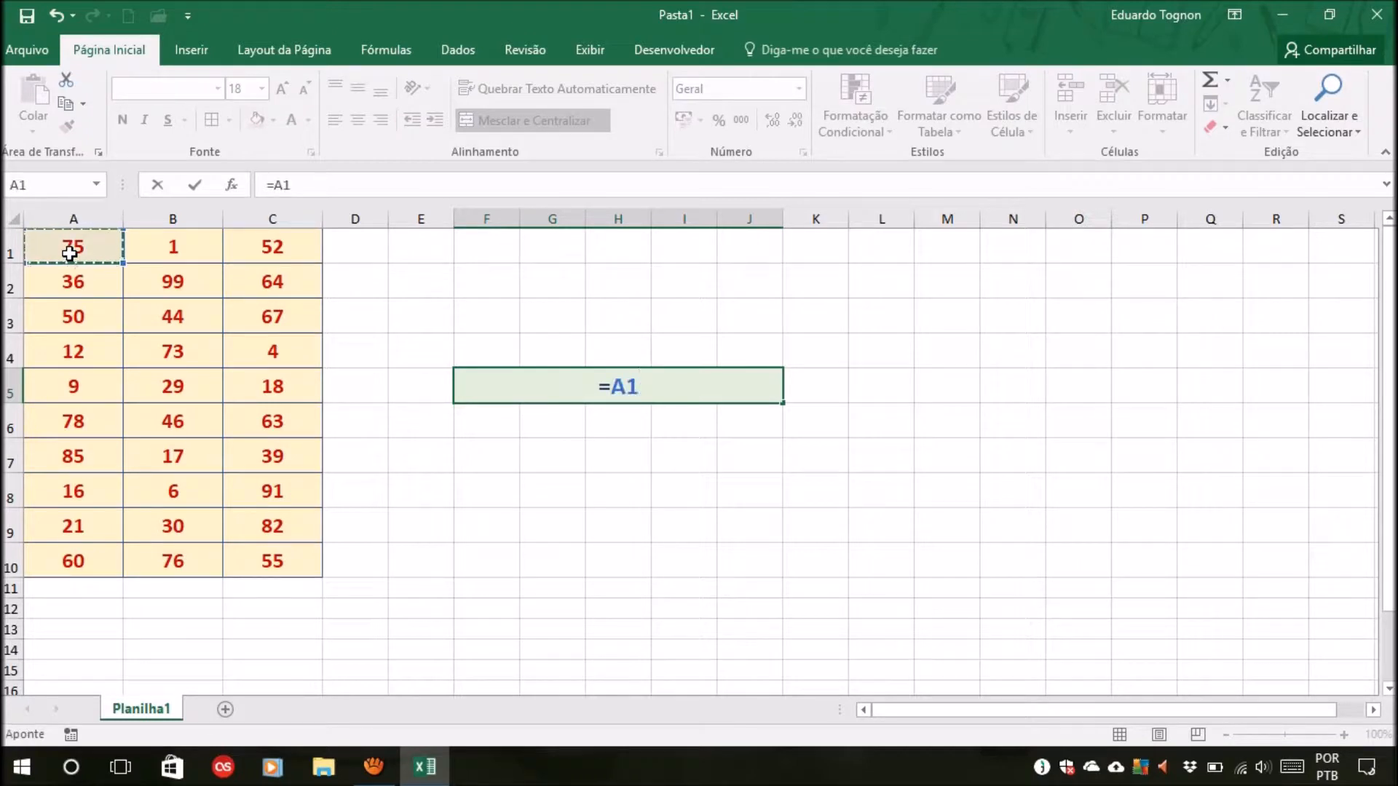
{"action": "type", "text": "+"}
{"action": "left_click", "coordinate": [170, 325]}
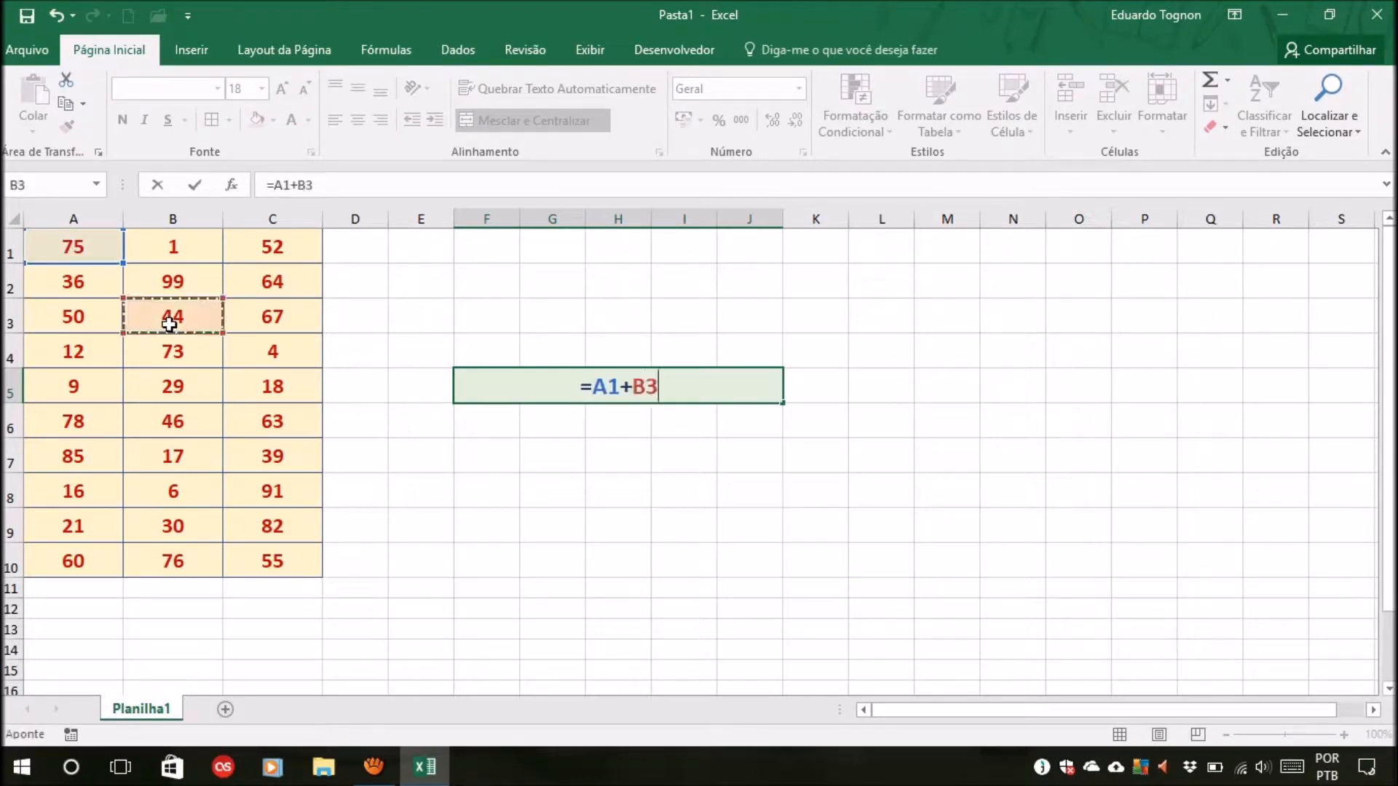
{"action": "type", "text": "+"}
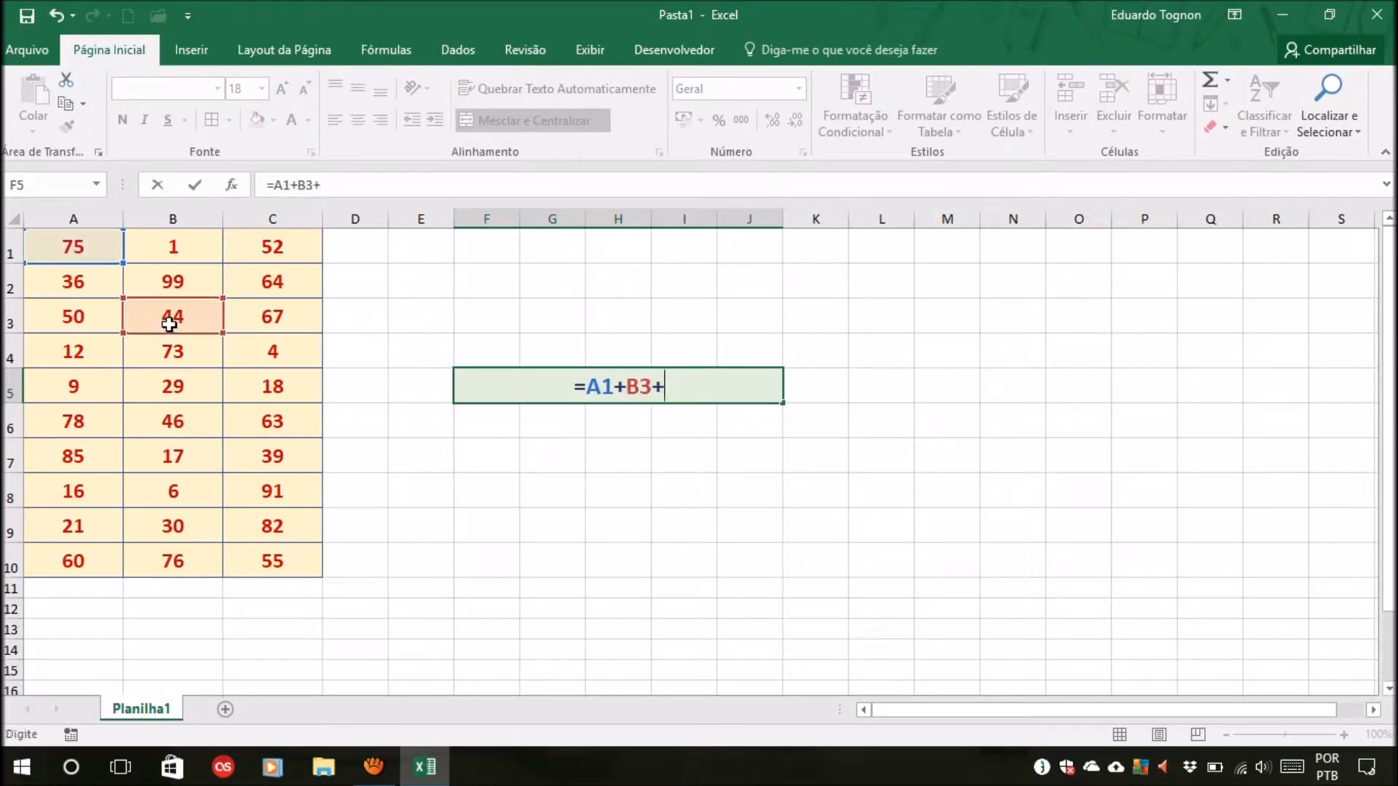
{"action": "left_click", "coordinate": [171, 490]}
{"action": "type", "text": "+"}
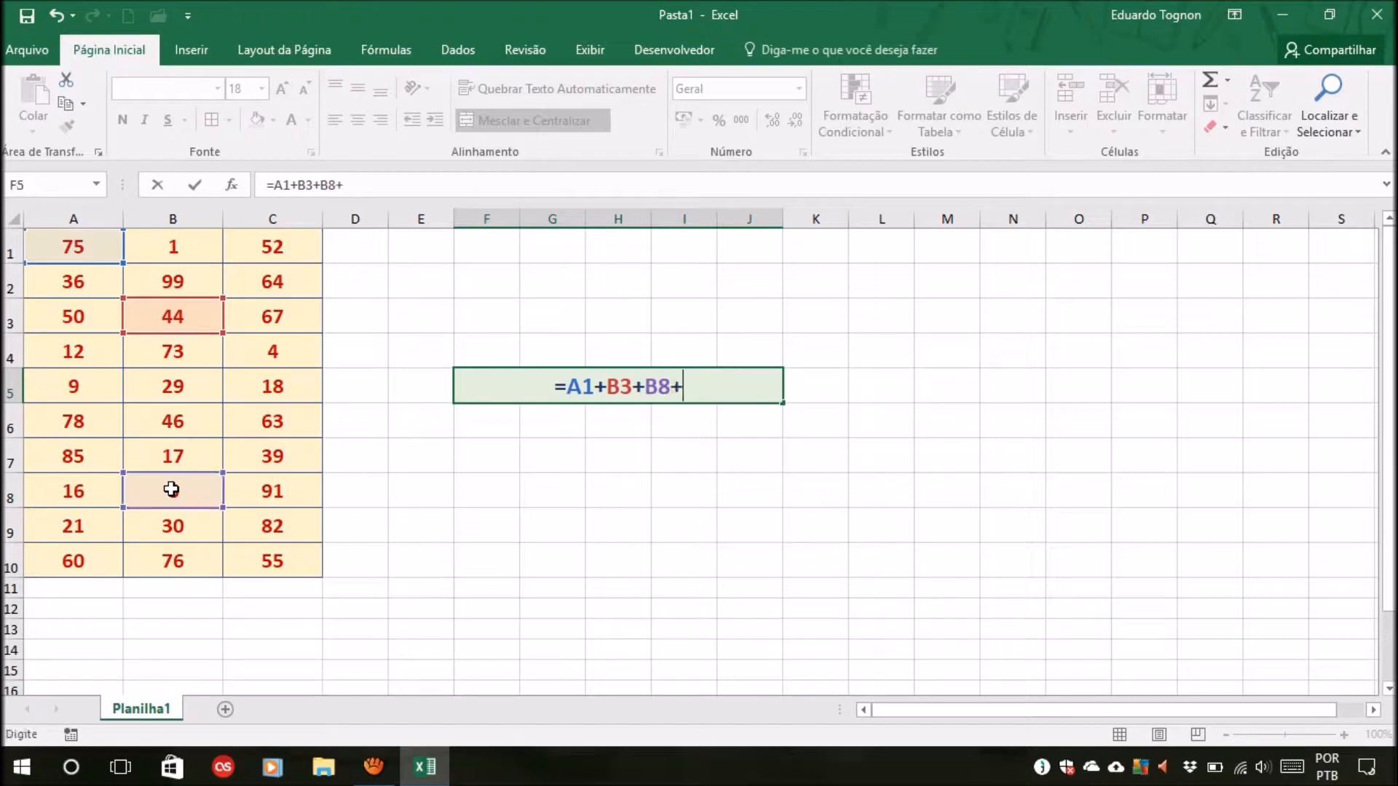
{"action": "type", "text": "50"}
{"action": "key", "text": "Return"}
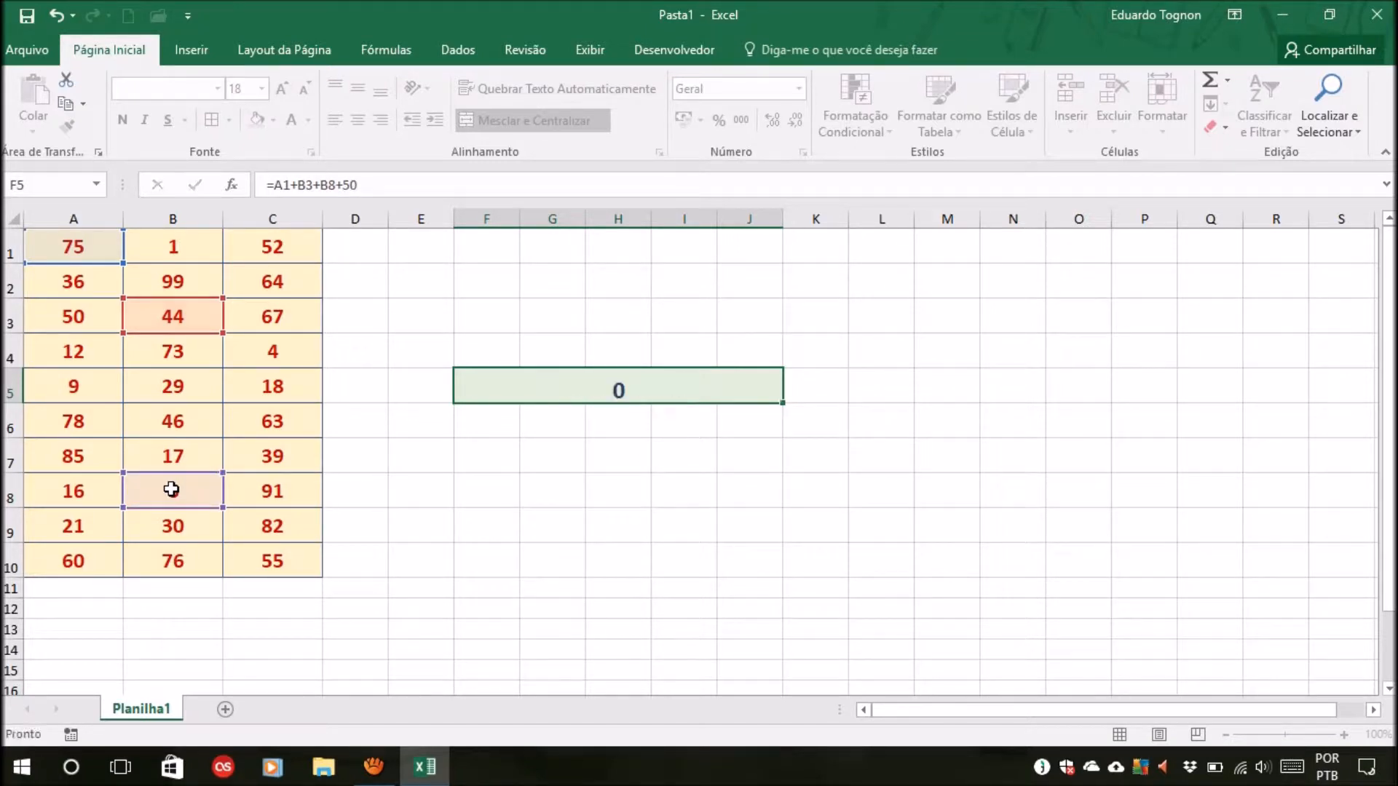
Clear the addition formula from merged cell F5.
{"action": "left_click", "coordinate": [625, 397]}
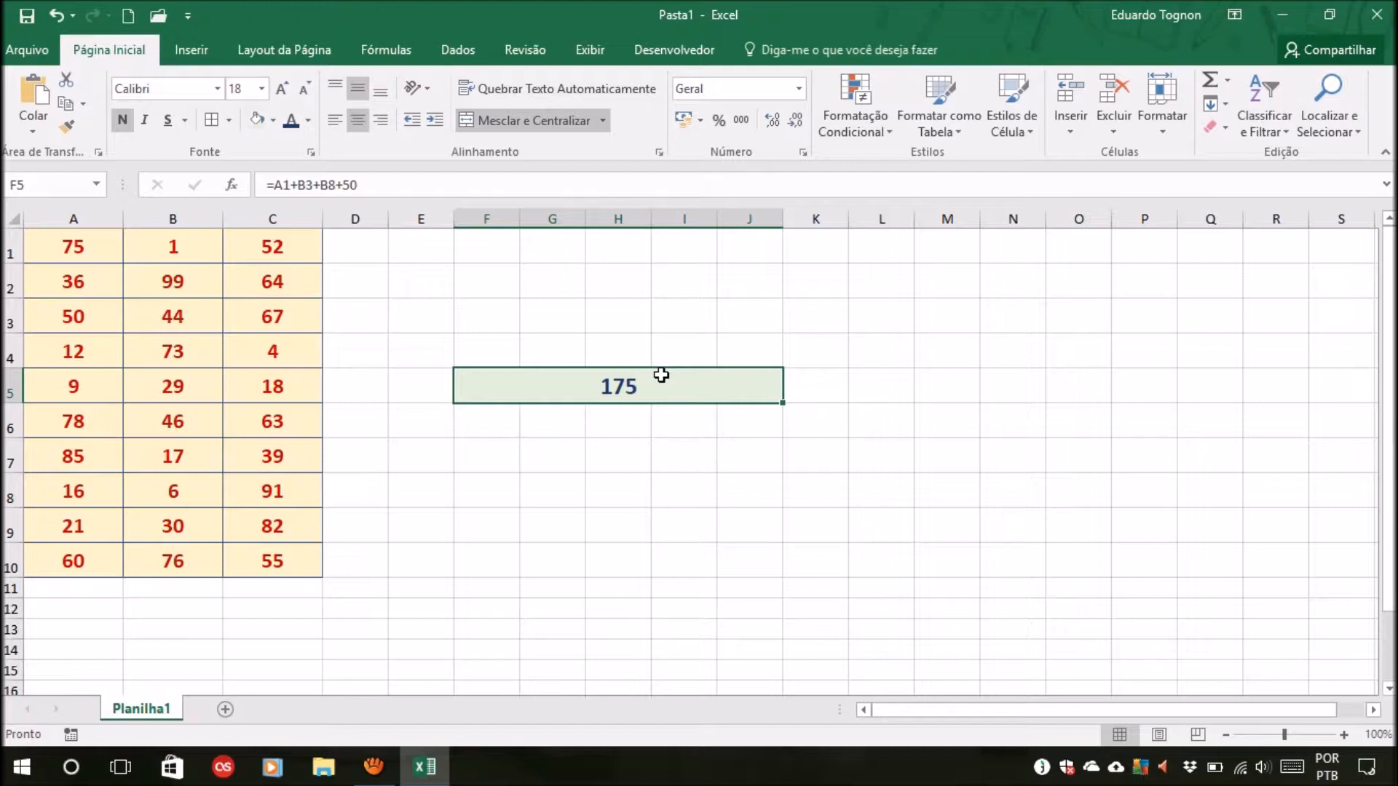
{"action": "key", "text": "Delete"}
{"action": "type", "text": "="}
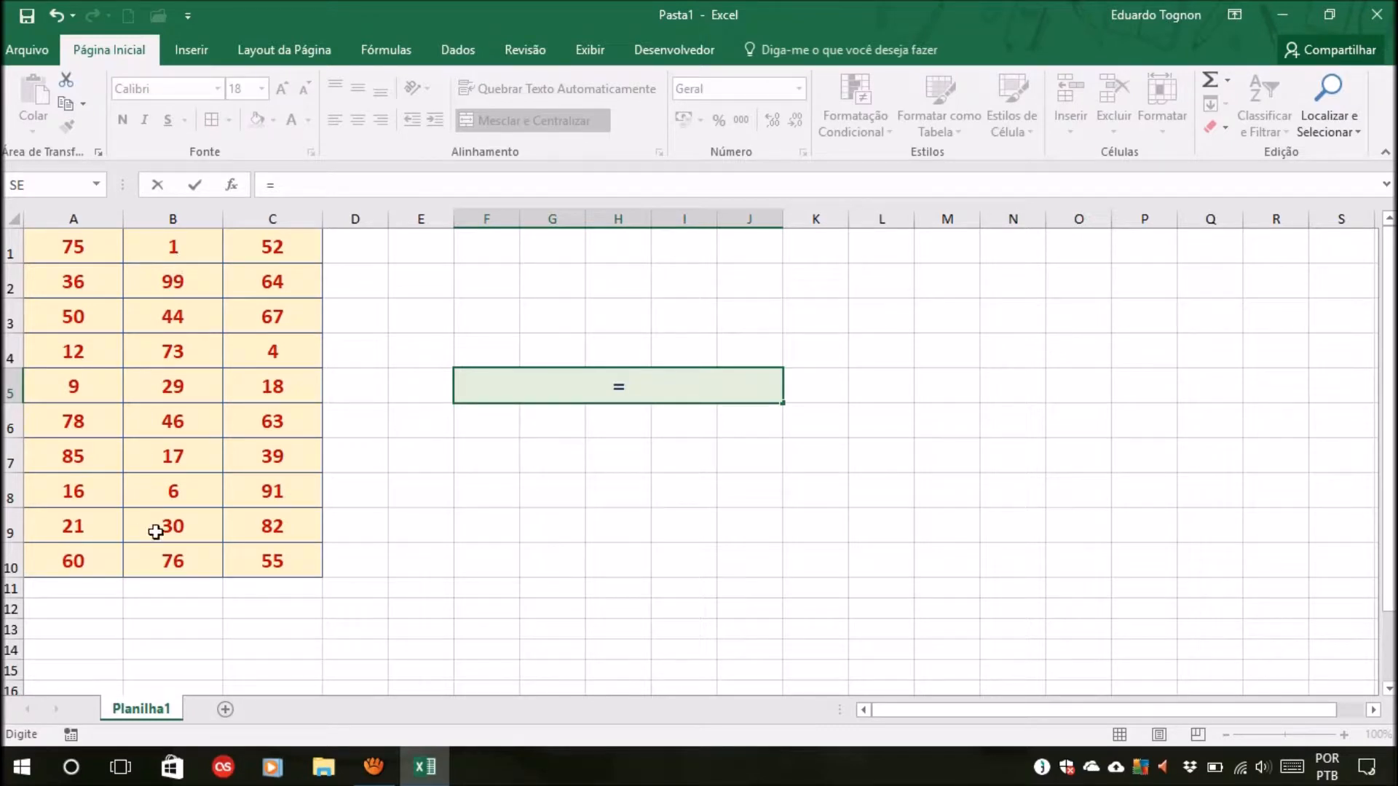
{"action": "key", "text": "Escape"}
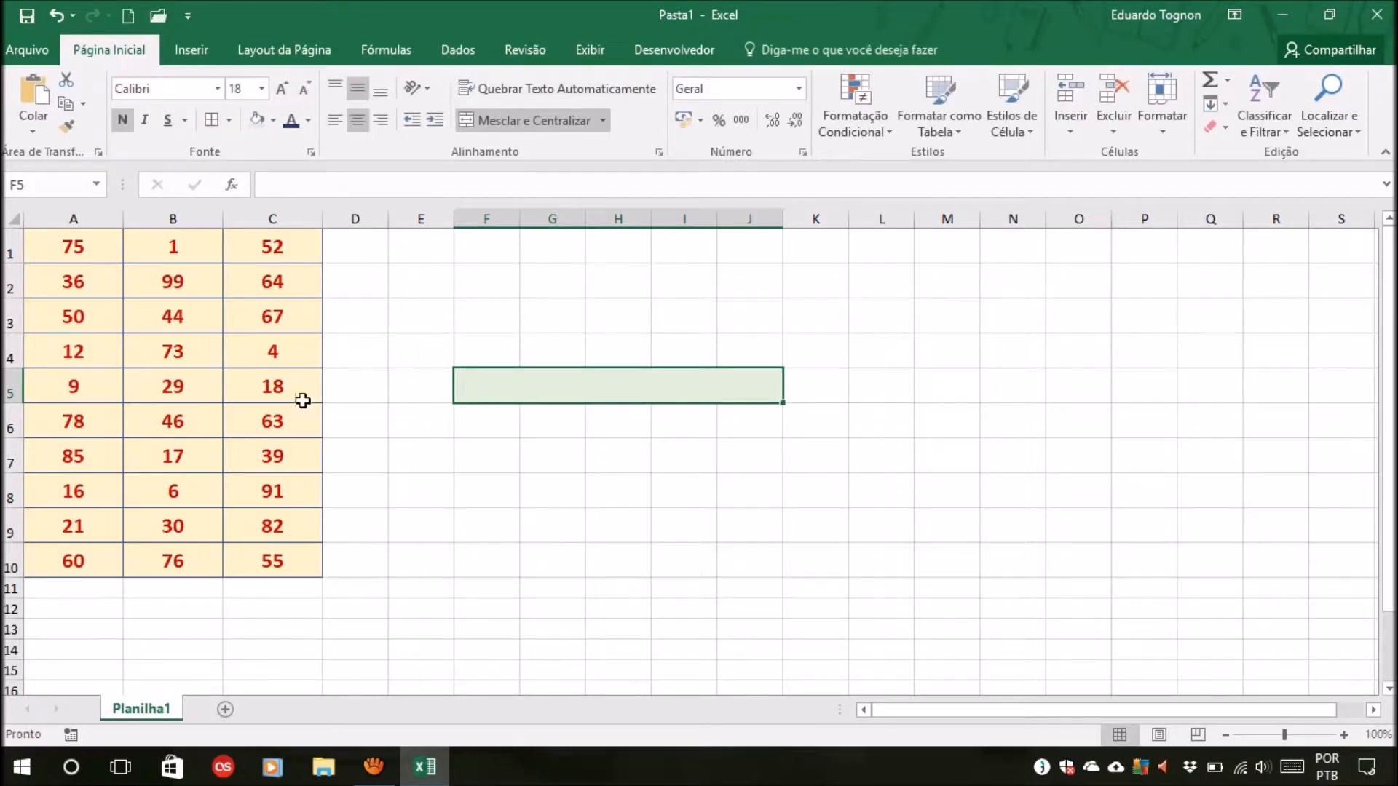
{"action": "left_click", "coordinate": [64, 239]}
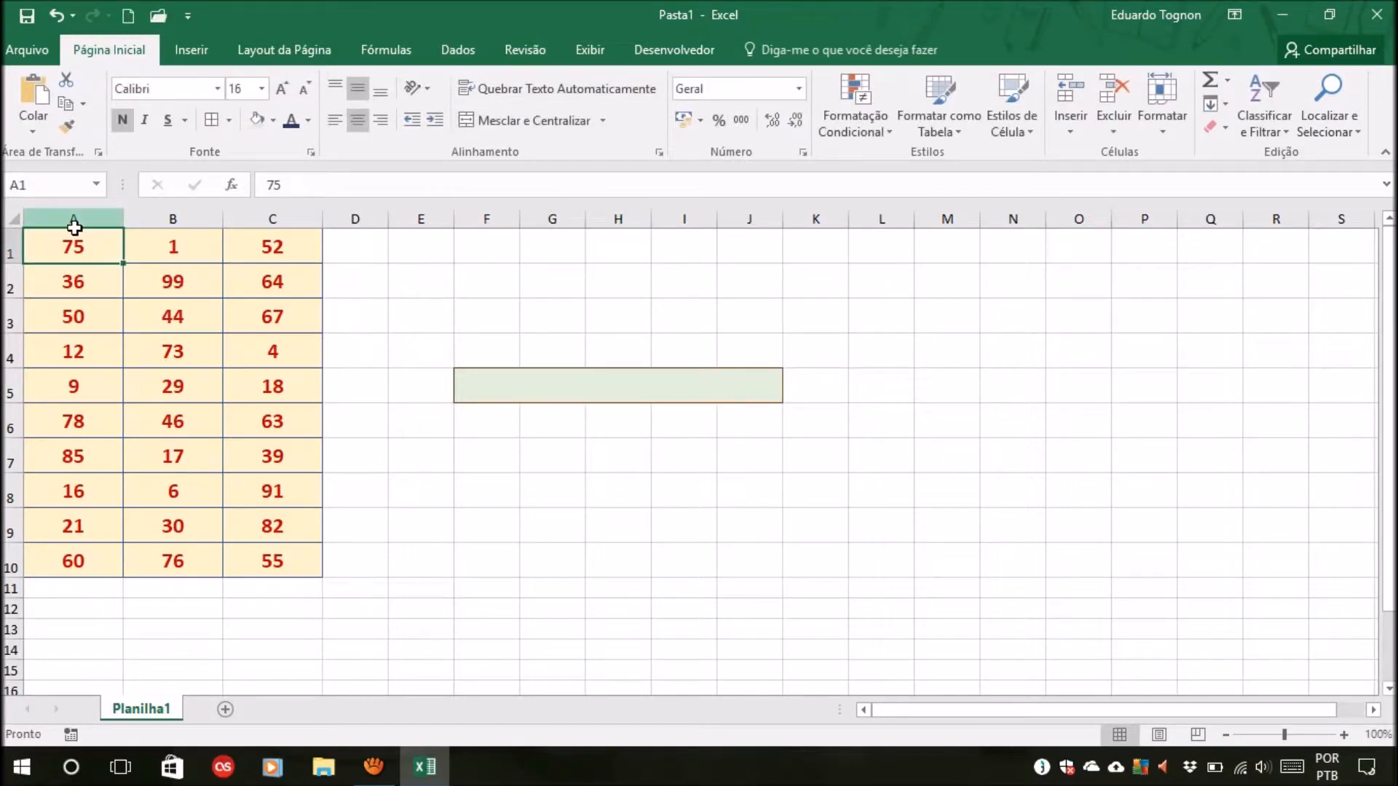
{"action": "left_click_drag", "start_coordinate": [75, 236], "coordinate": [84, 564]}
{"action": "left_click", "coordinate": [64, 256]}
{"action": "left_click", "coordinate": [641, 559]}
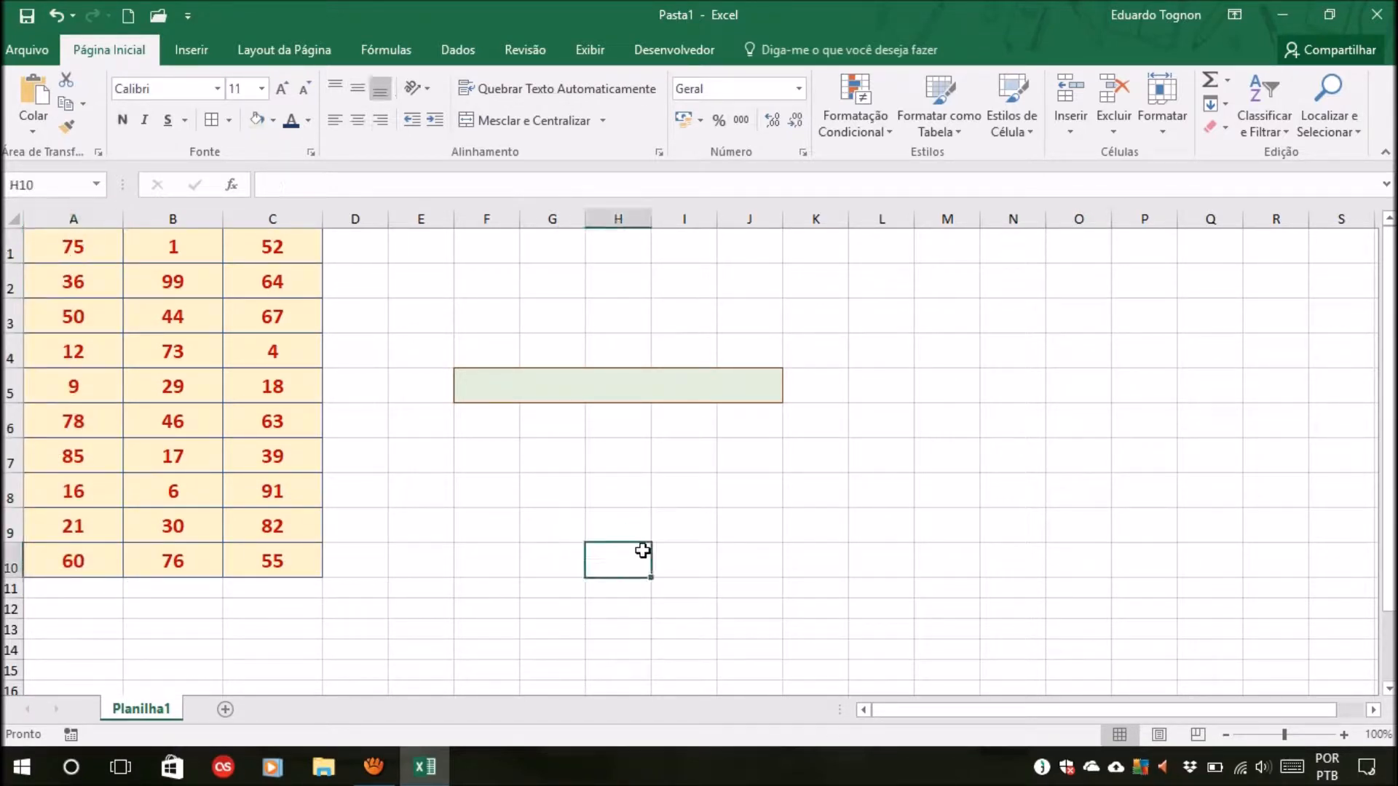
Enter the formula =SOMA(A1;B4;C7) in merged cell F5 to sum three separate cells.
{"action": "left_click", "coordinate": [597, 374]}
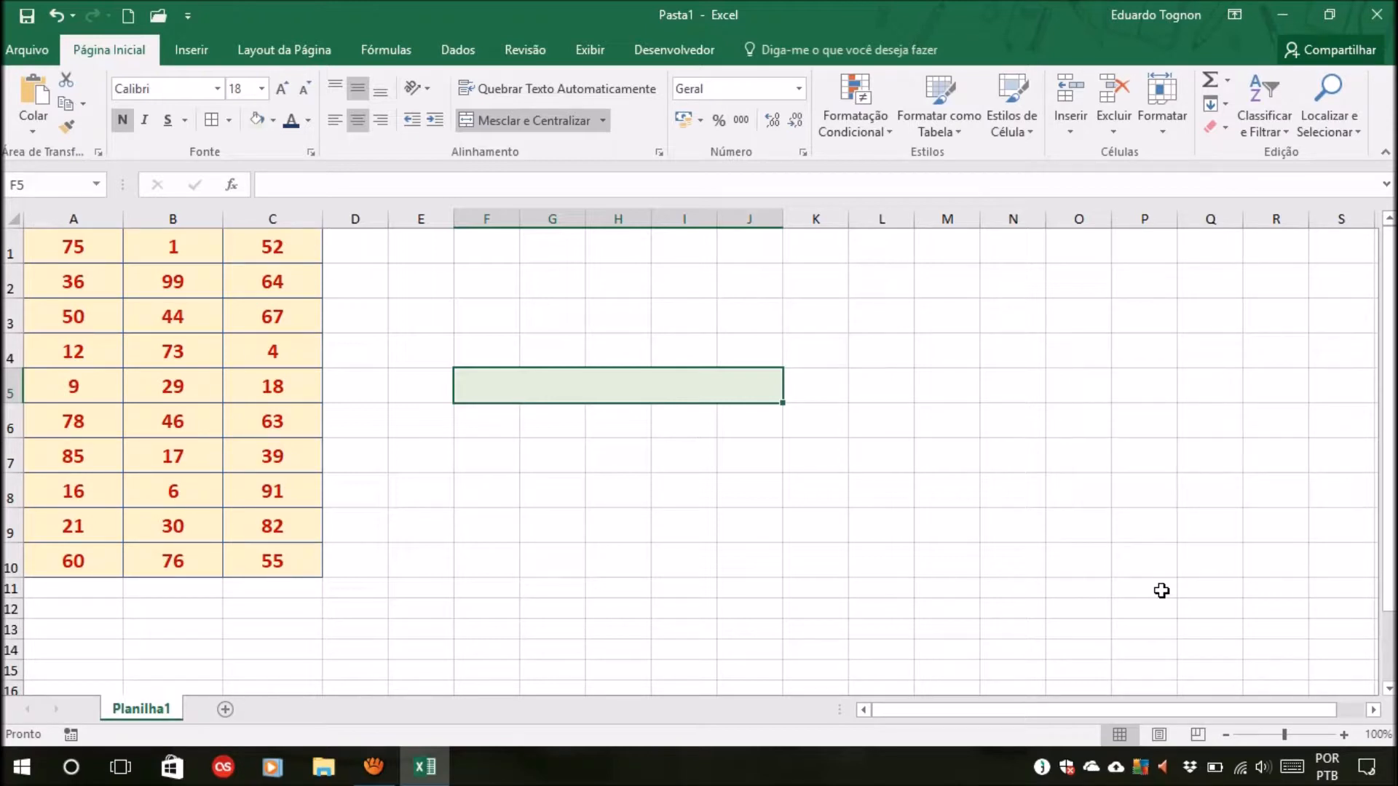
{"action": "type", "text": "="}
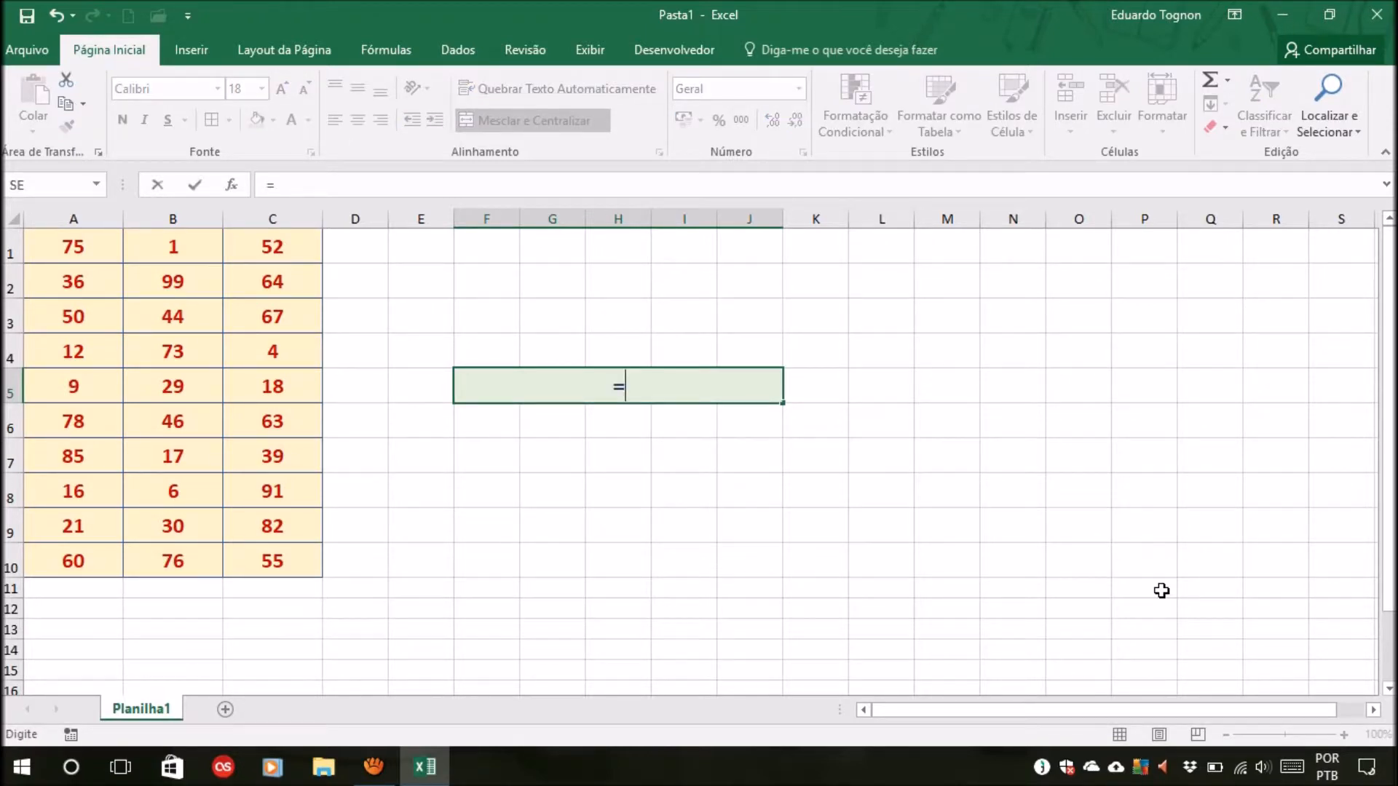
{"action": "type", "text": "SOMA"}
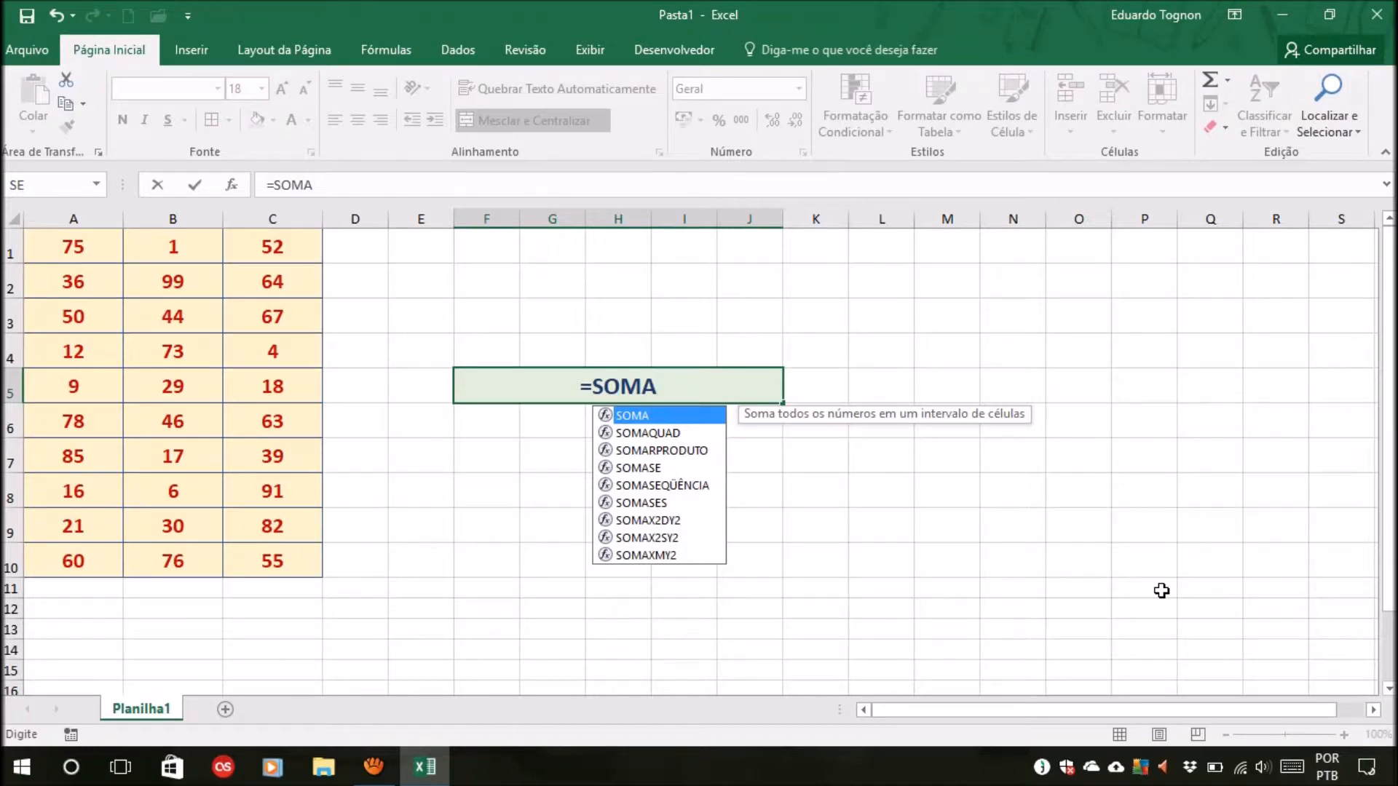
{"action": "type", "text": "("}
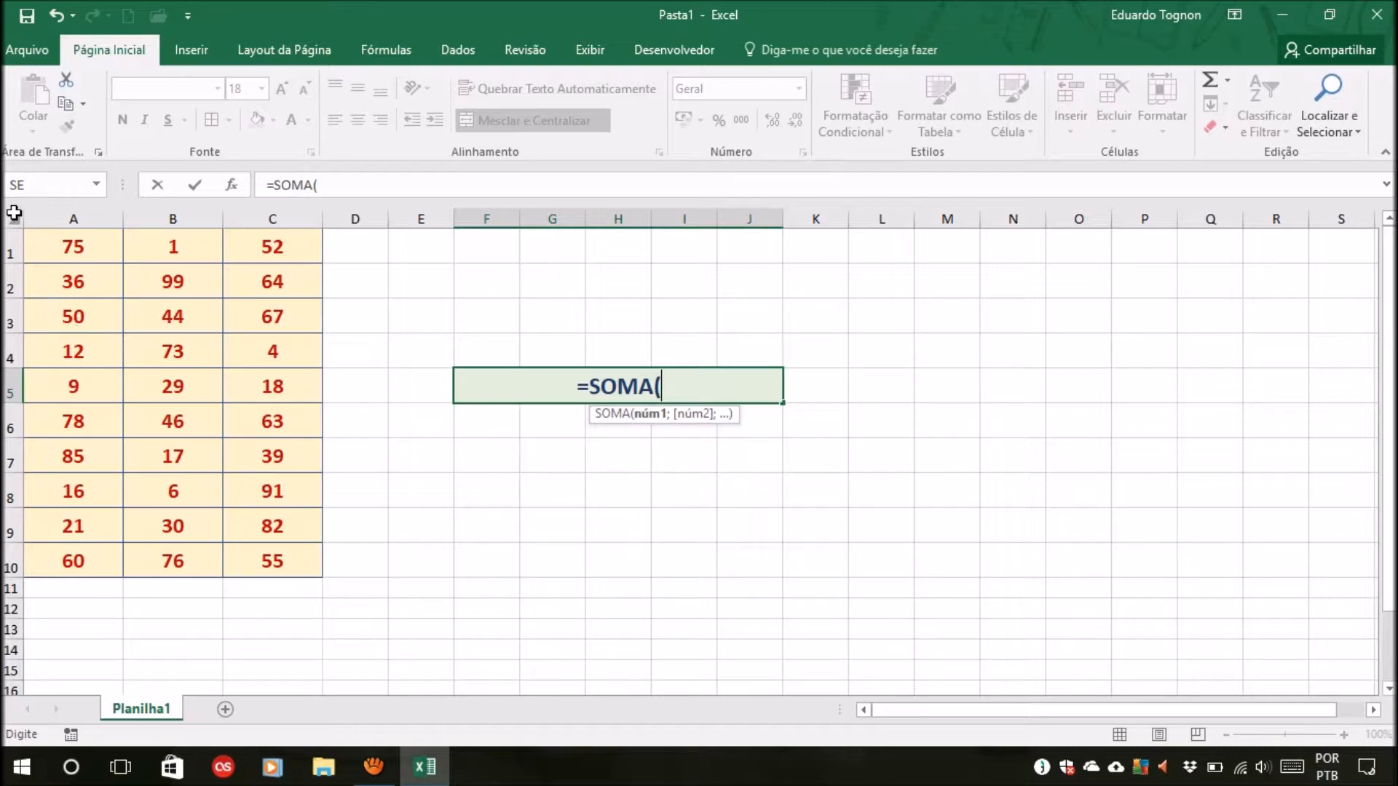
{"action": "left_click", "coordinate": [58, 247]}
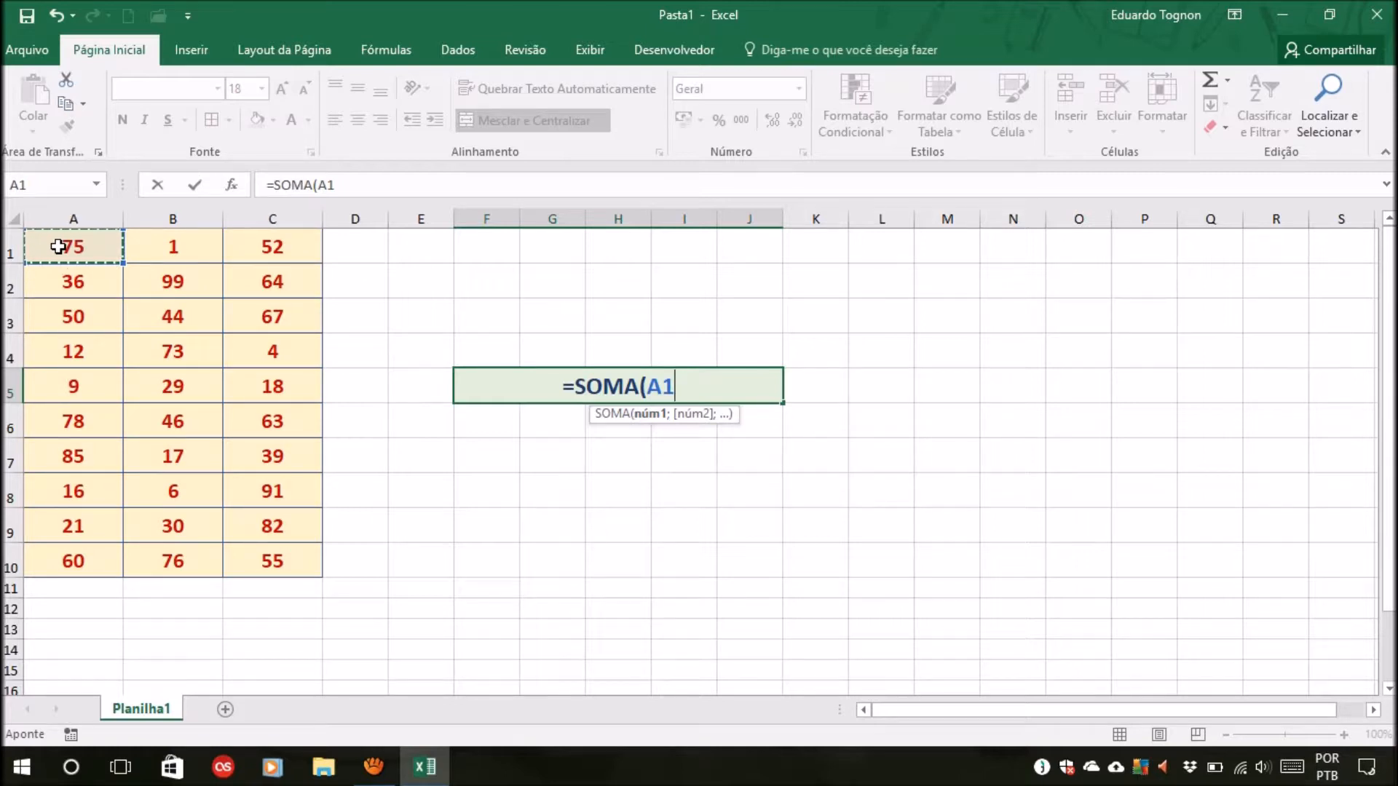
{"action": "type", "text": ";"}
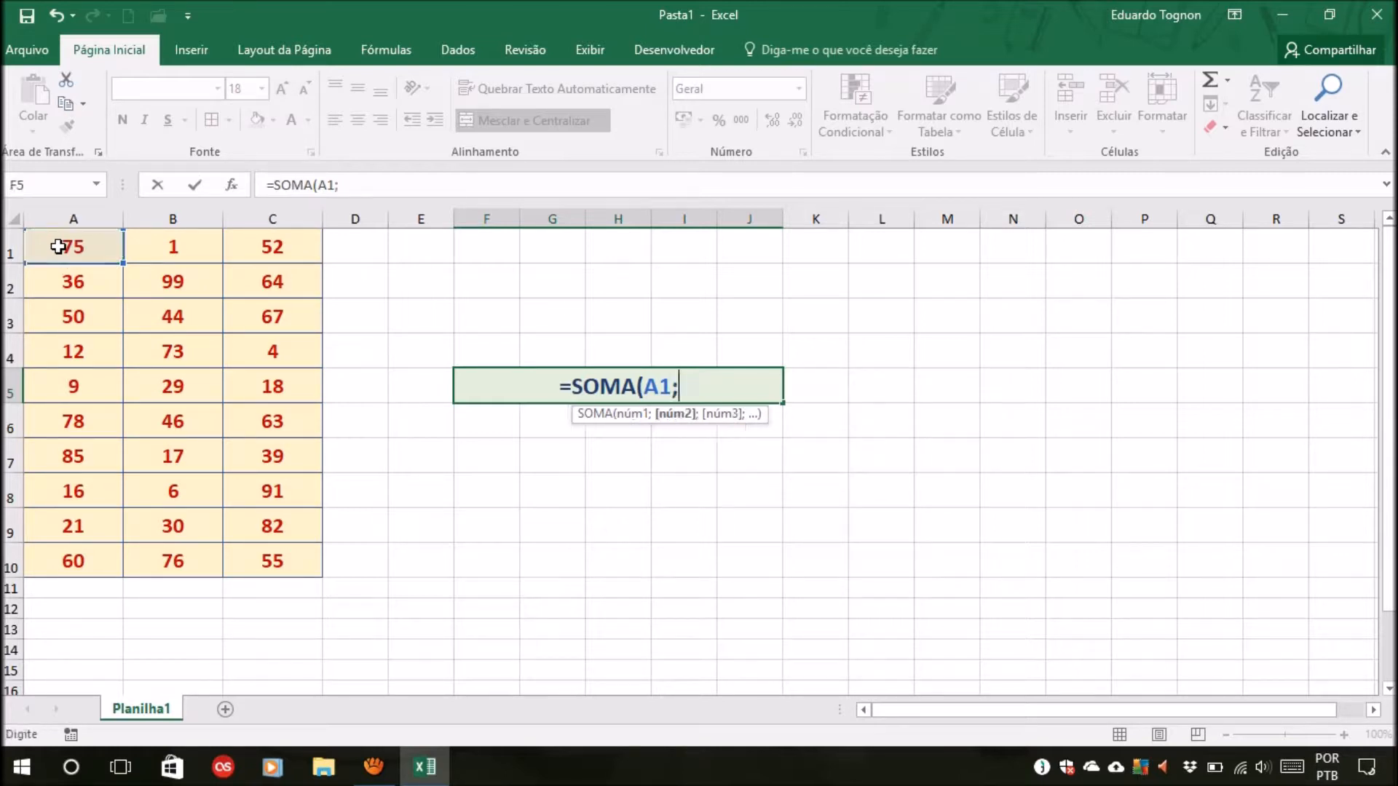
{"action": "left_click", "coordinate": [174, 356]}
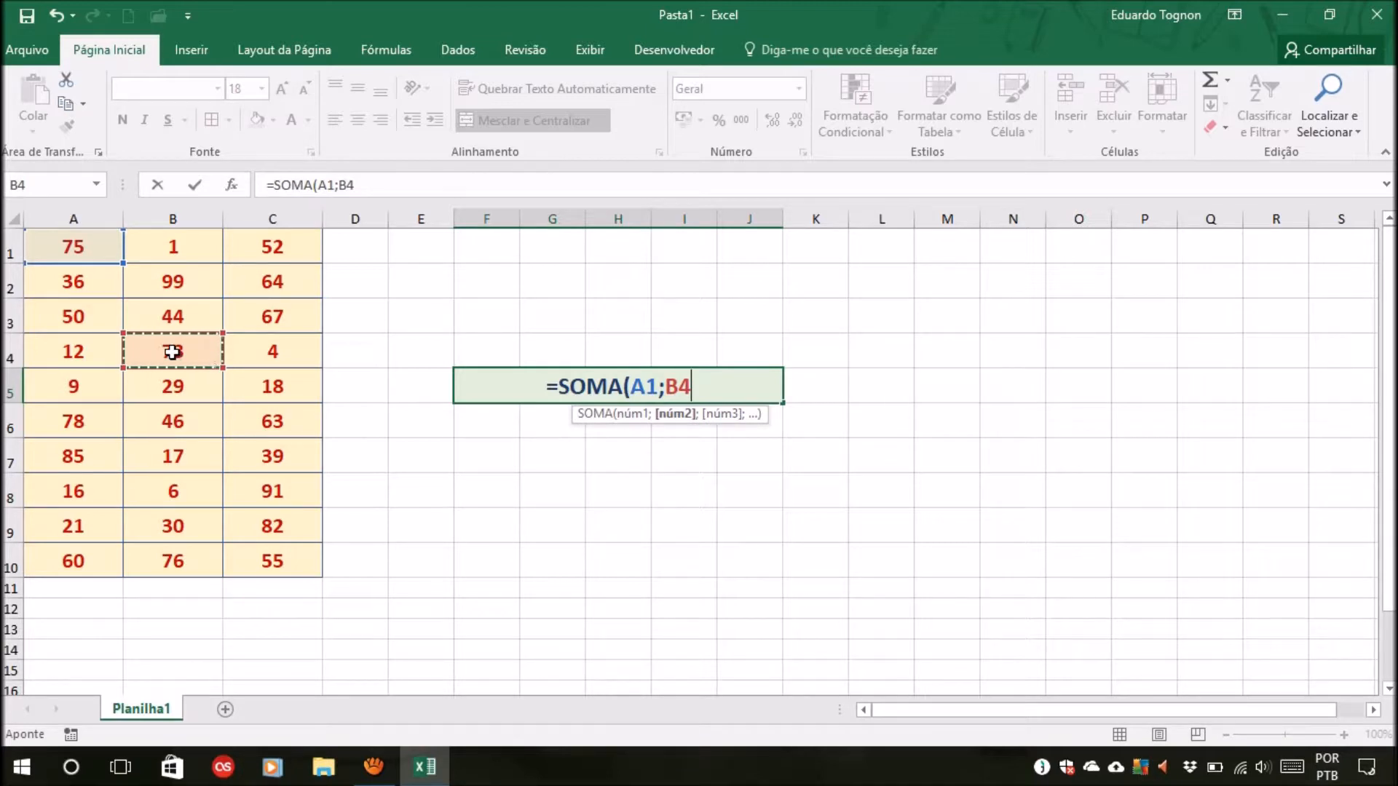
{"action": "type", "text": ";"}
{"action": "left_click", "coordinate": [279, 458]}
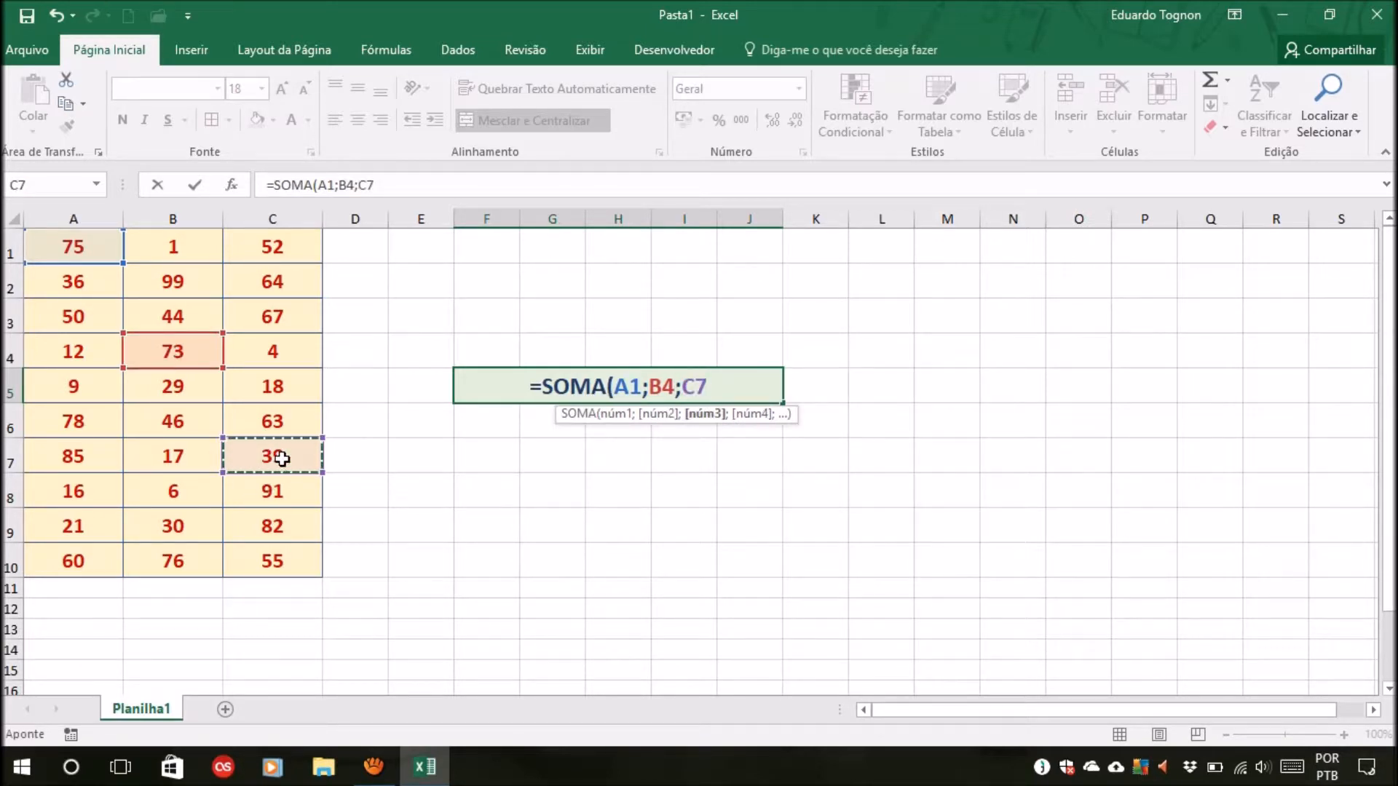
{"action": "type", "text": ")"}
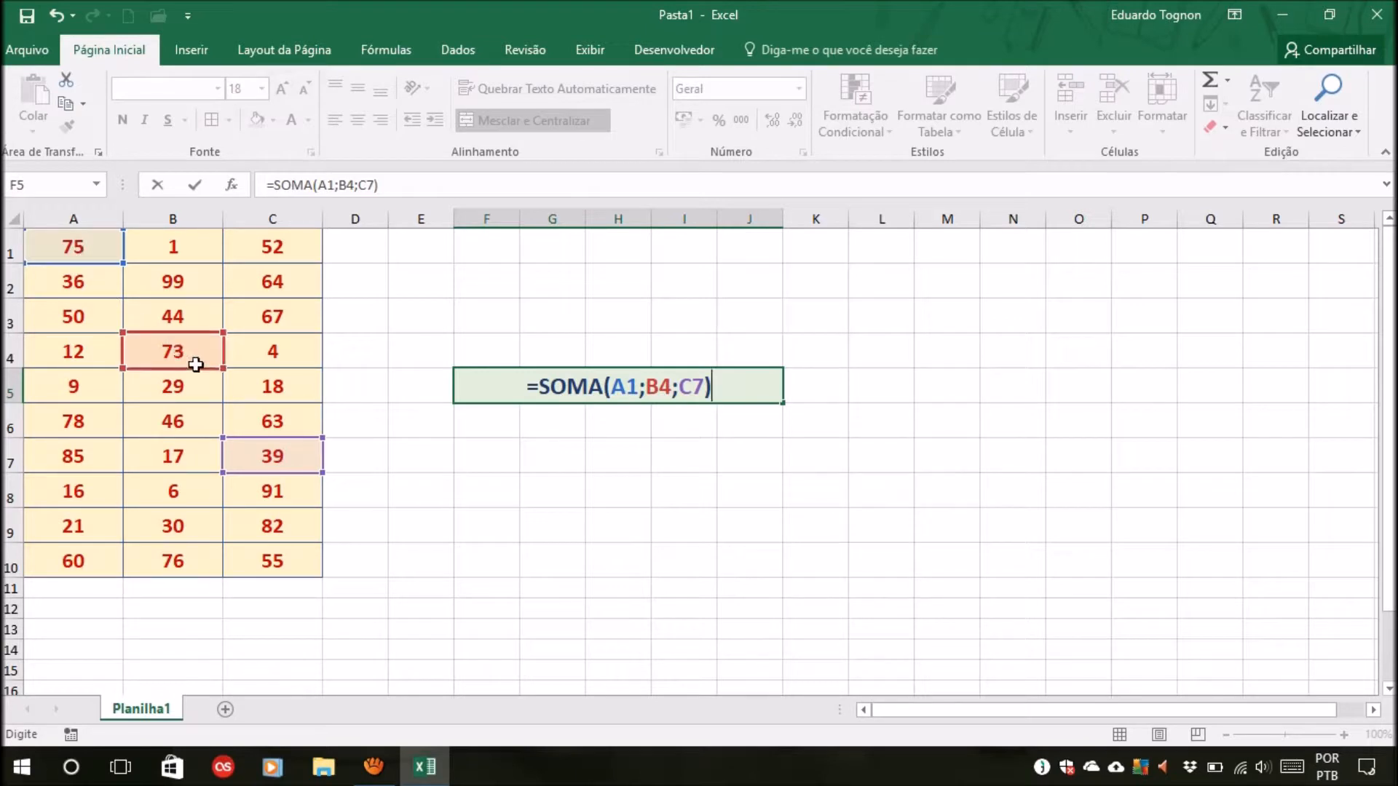
{"action": "key", "text": "Return"}
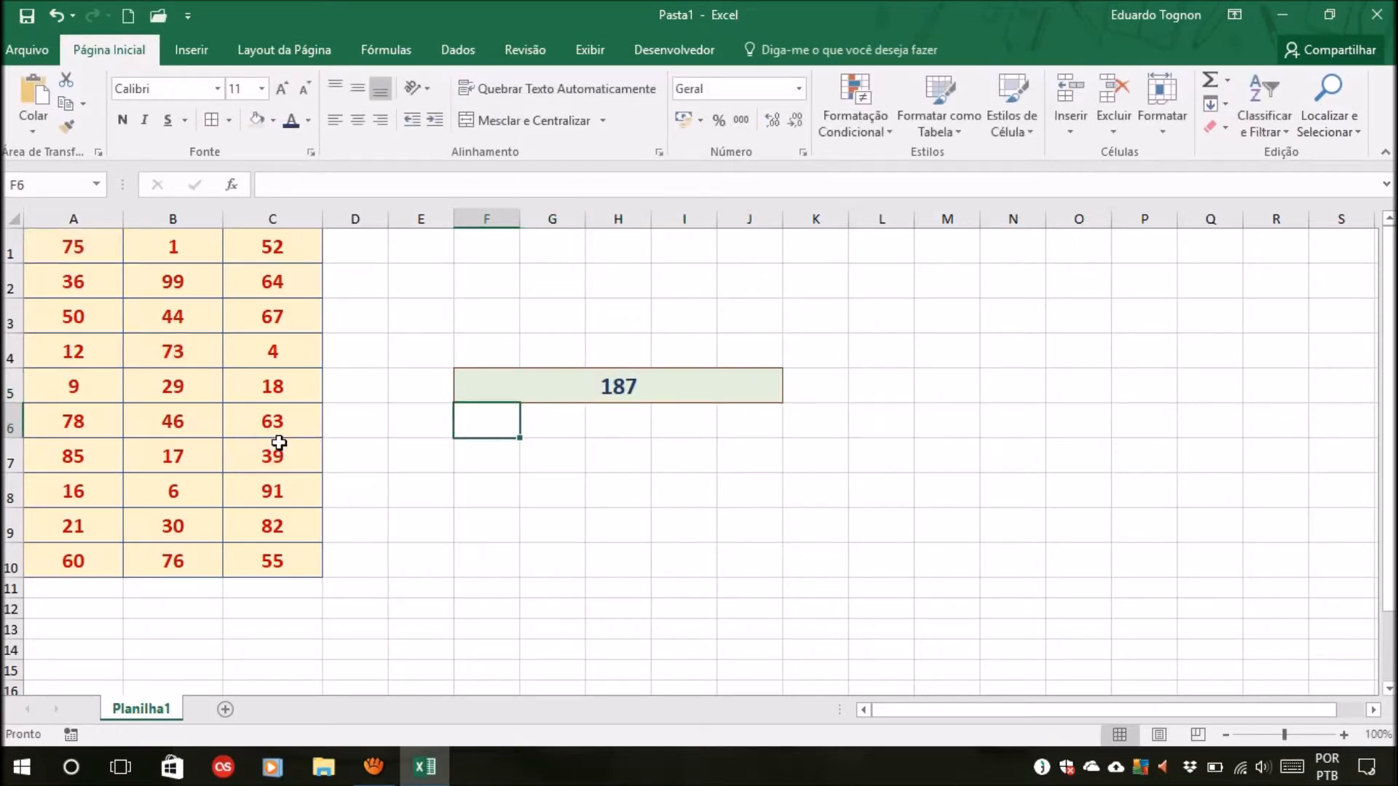
Replace the formula in merged cell F5 with =SOMA(A1:A10) to sum the whole range in column A.
{"action": "left_click", "coordinate": [596, 376]}
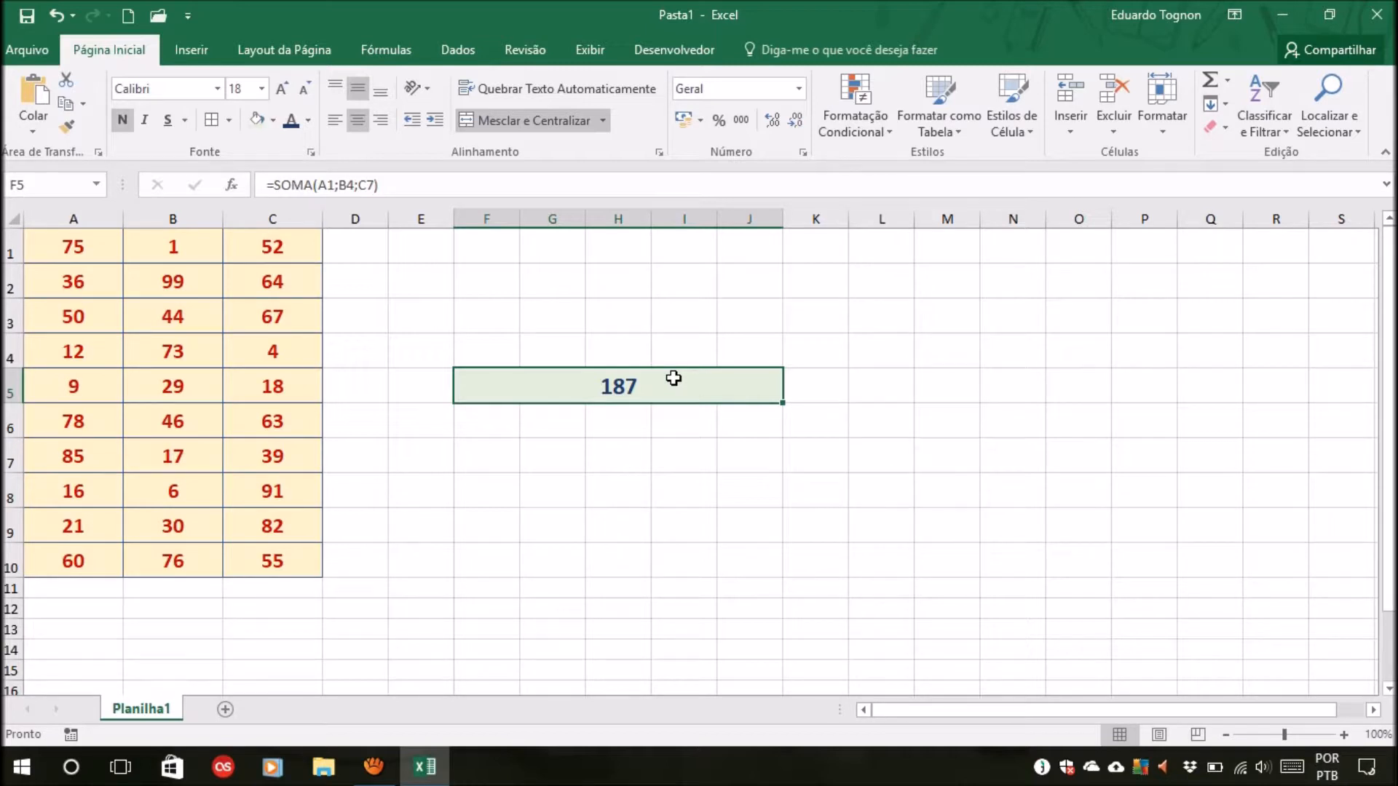
{"action": "type", "text": "=S"}
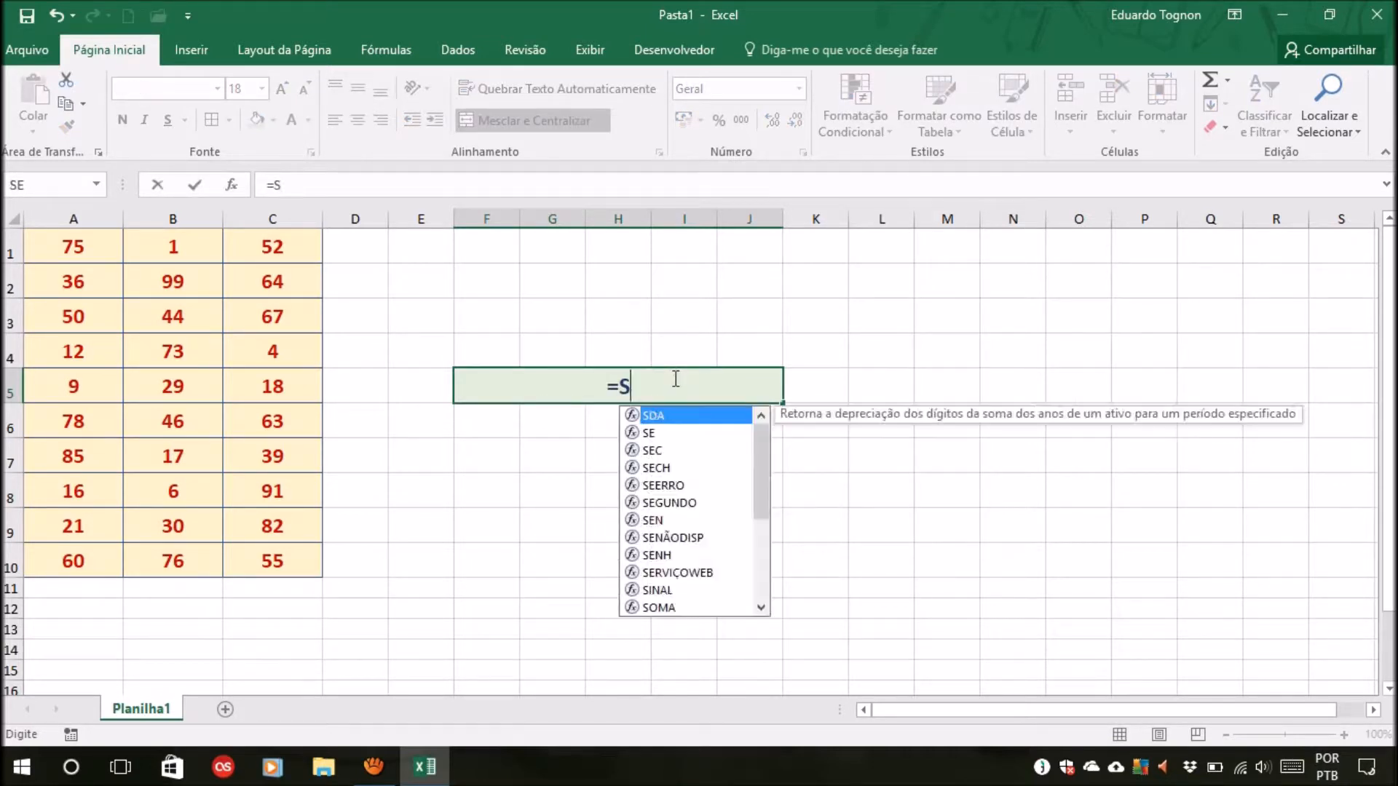
{"action": "type", "text": "OMA("}
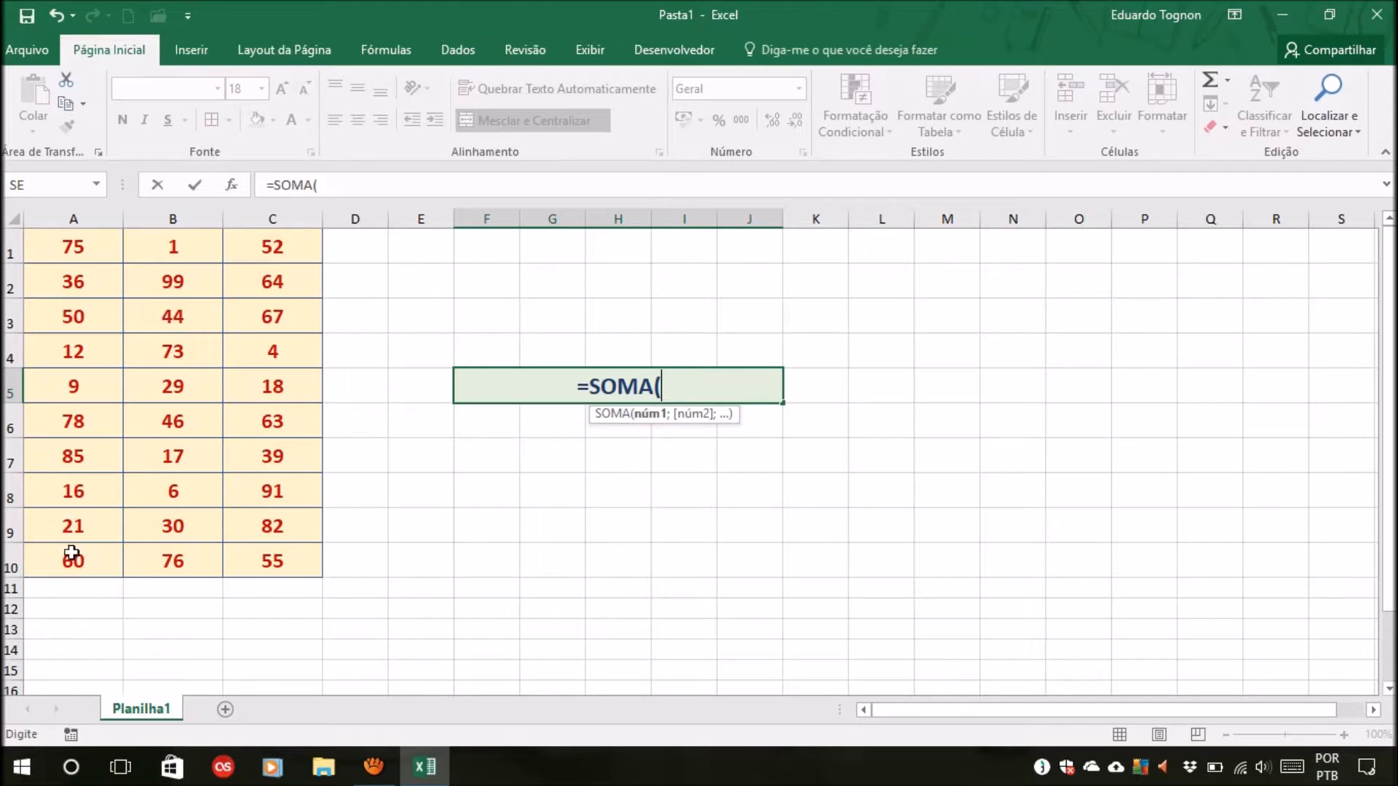
{"action": "left_click", "coordinate": [72, 252]}
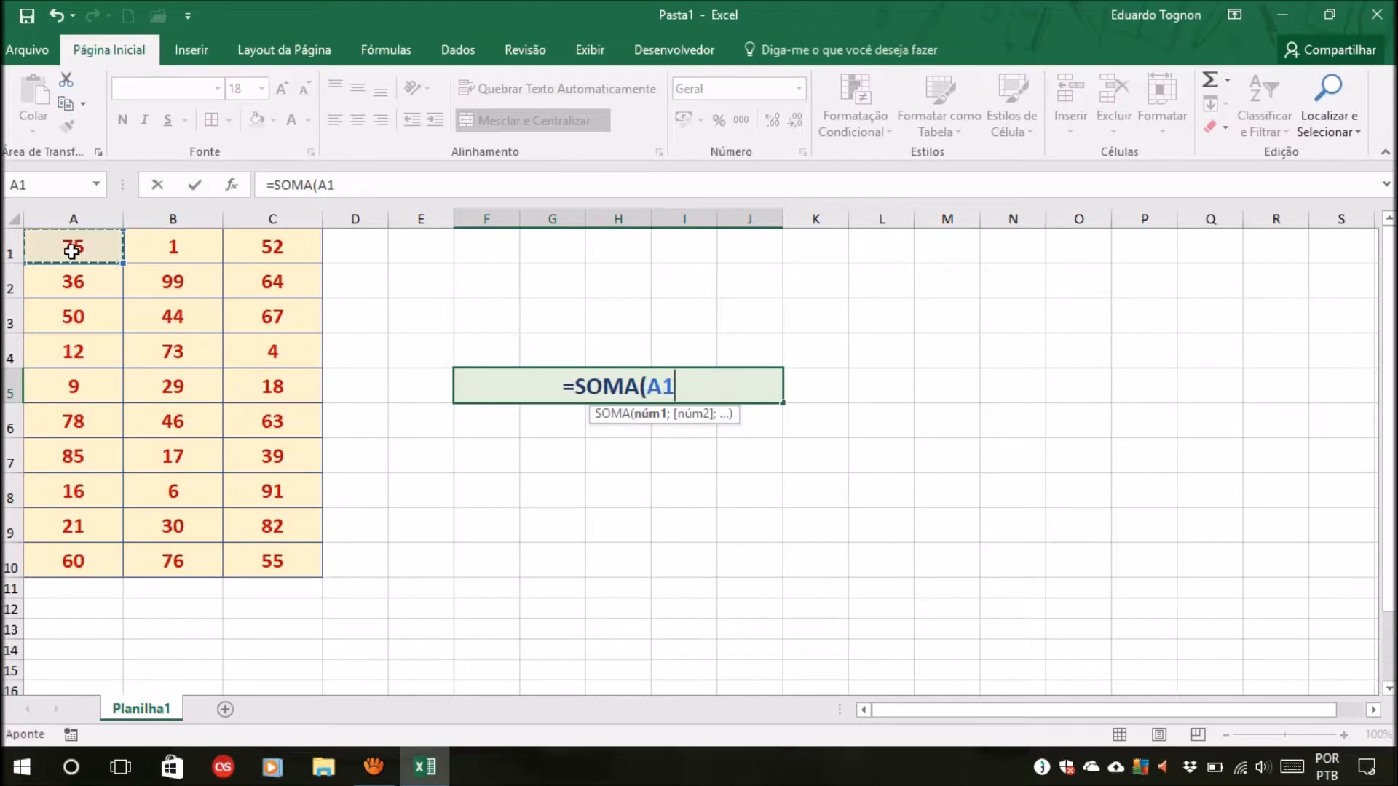
{"action": "key", "text": "F8"}
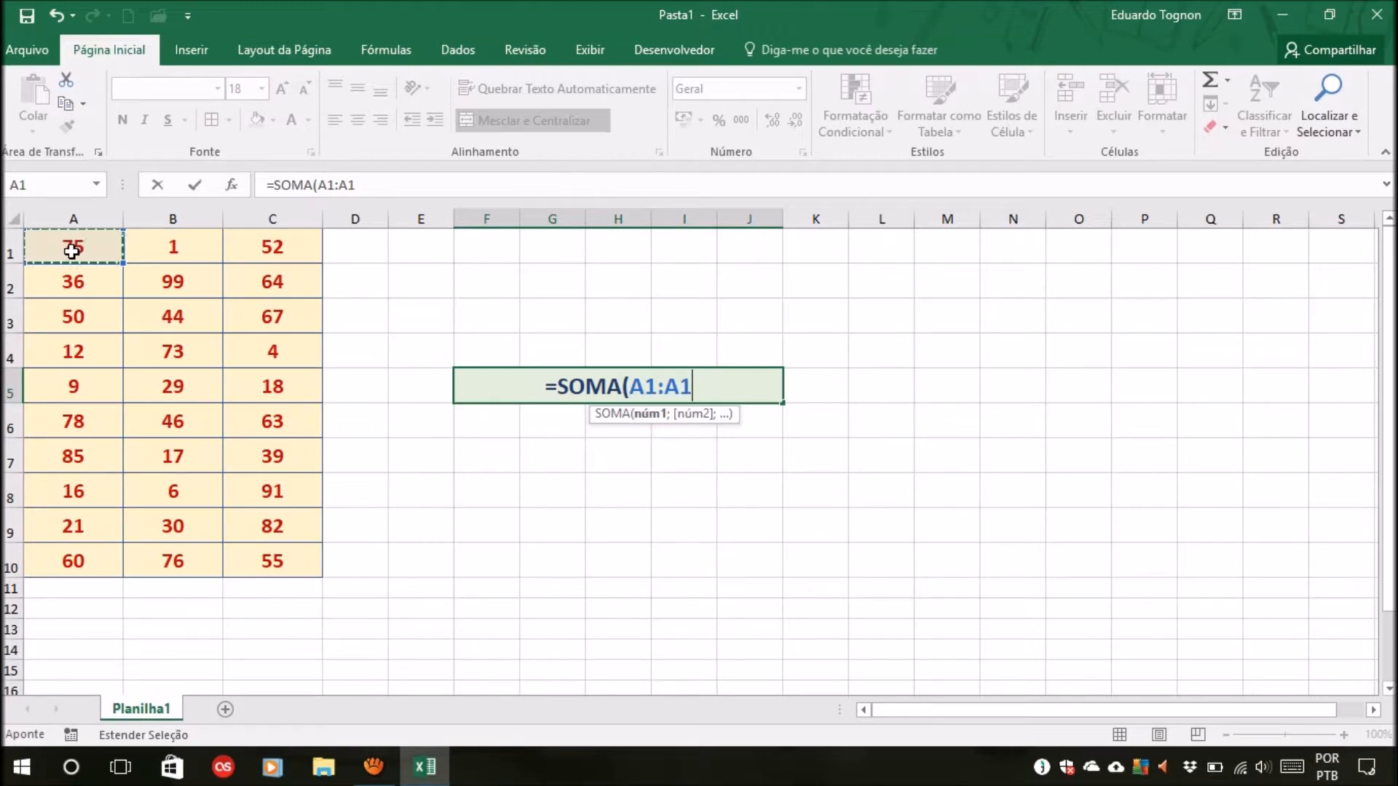
{"action": "left_click", "coordinate": [102, 559]}
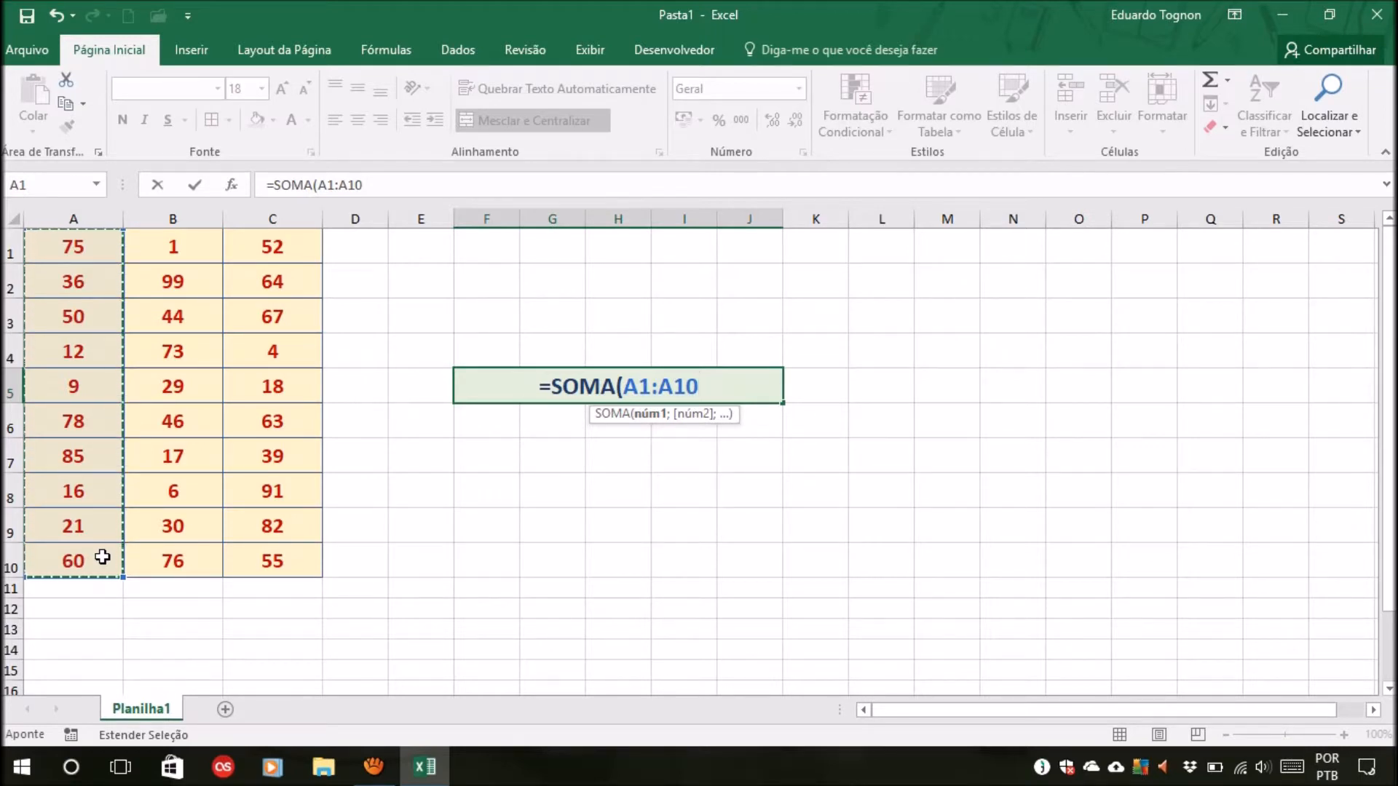
{"action": "type", "text": ")"}
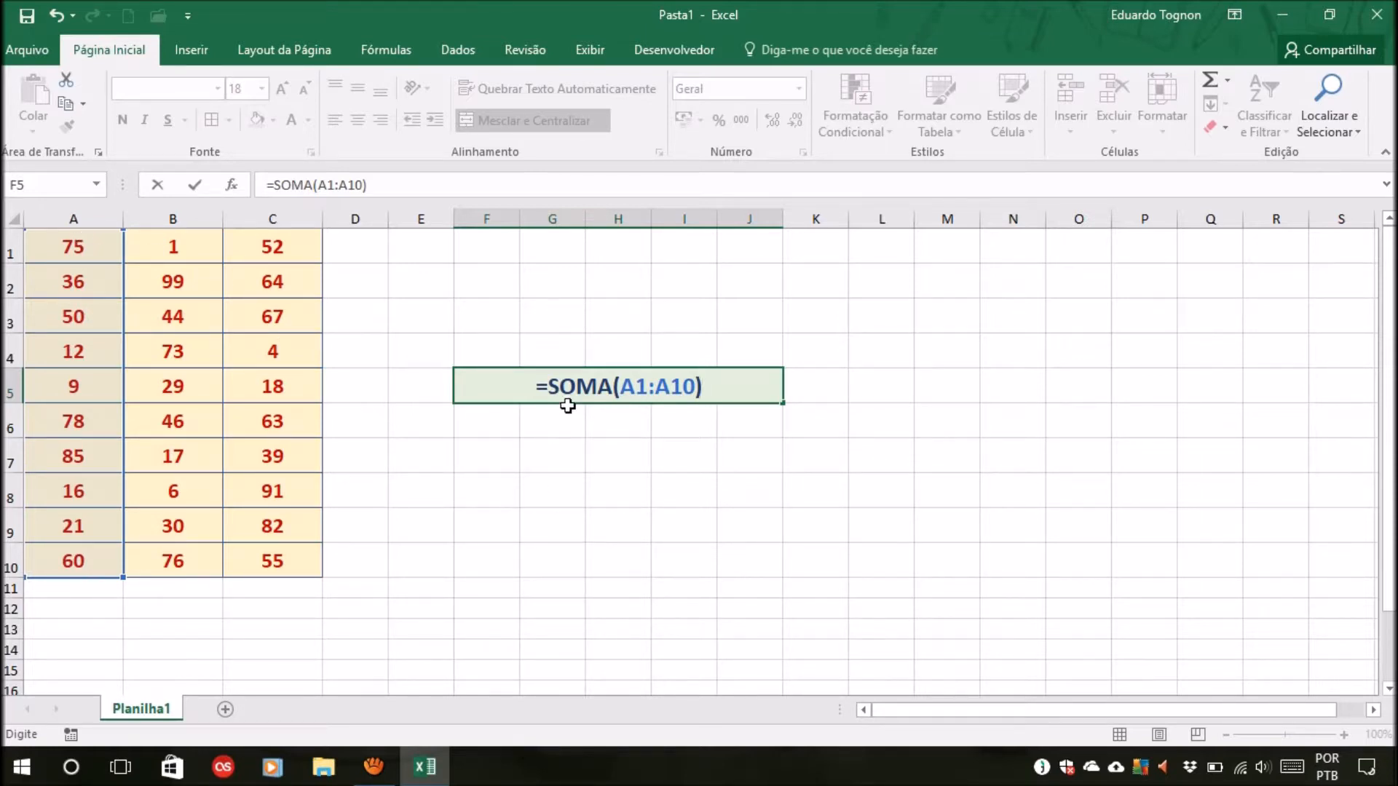
{"action": "key", "text": "Return"}
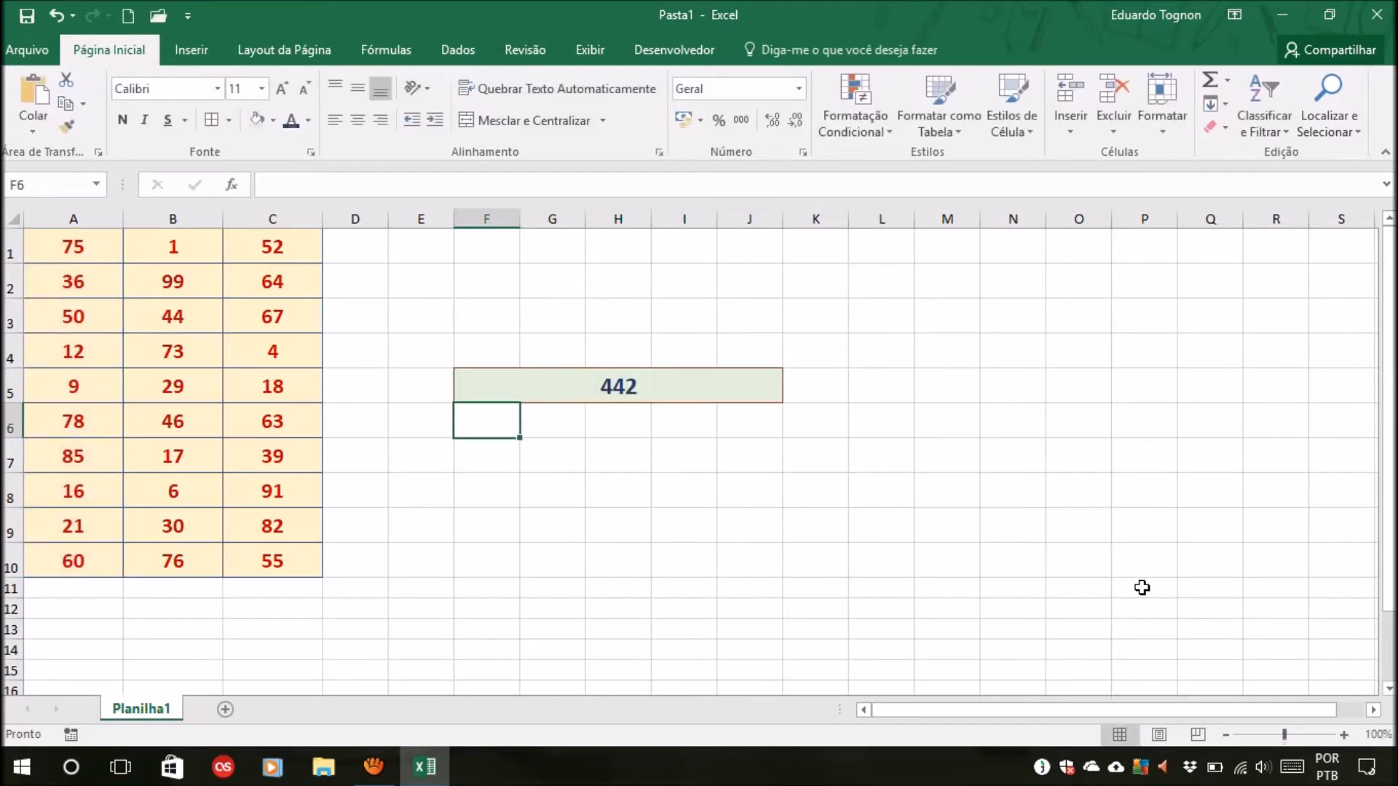
Replace the formula in merged cell F5 with =SOMA(15;20;50) to sum three constants.
{"action": "left_click", "coordinate": [662, 385]}
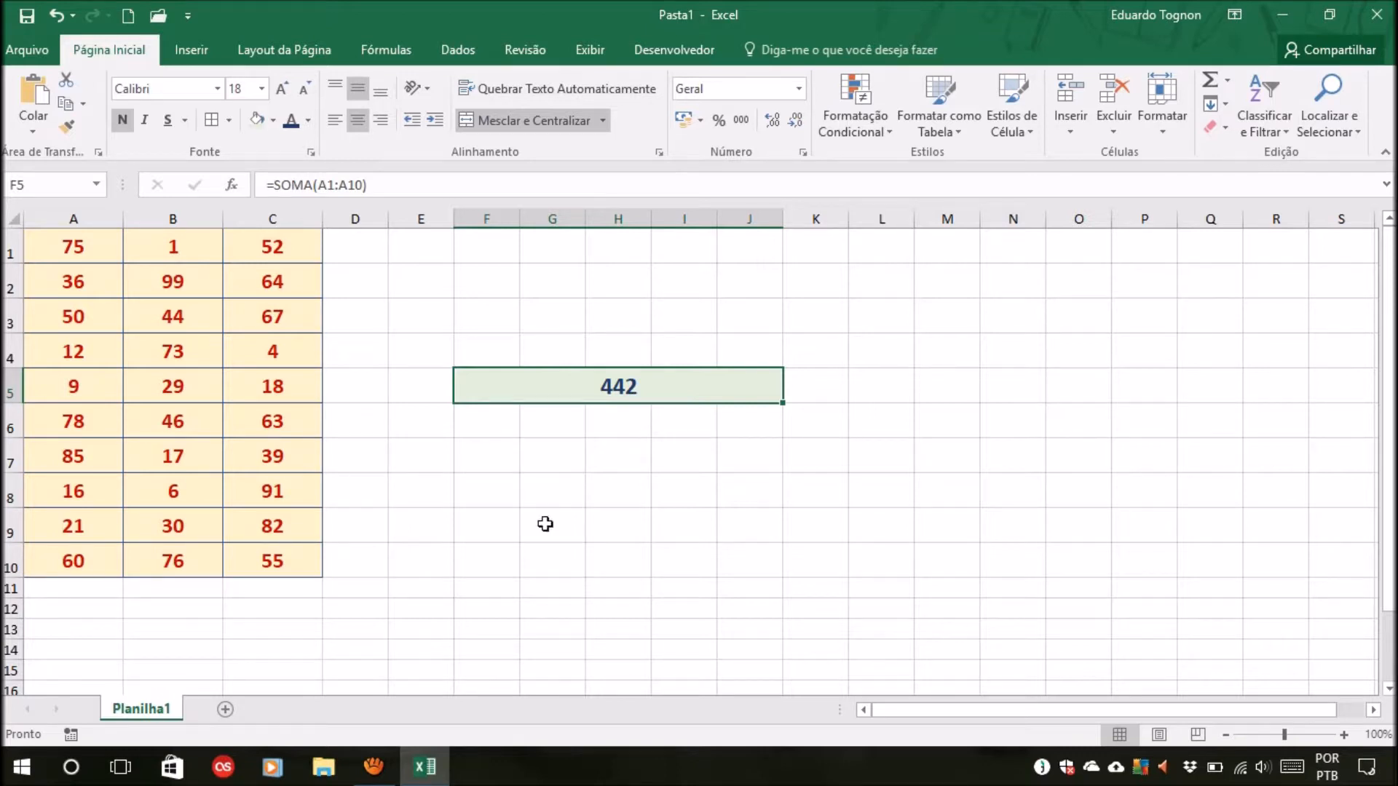
{"action": "double_click", "coordinate": [716, 386]}
{"action": "key", "text": "BackSpace"}
{"action": "key", "text": "BackSpace"}
{"action": "key", "text": "BackSpace"}
{"action": "key", "text": "BackSpace"}
{"action": "key", "text": "BackSpace"}
{"action": "key", "text": "BackSpace"}
{"action": "key", "text": "BackSpace"}
{"action": "key", "text": "BackSpace"}
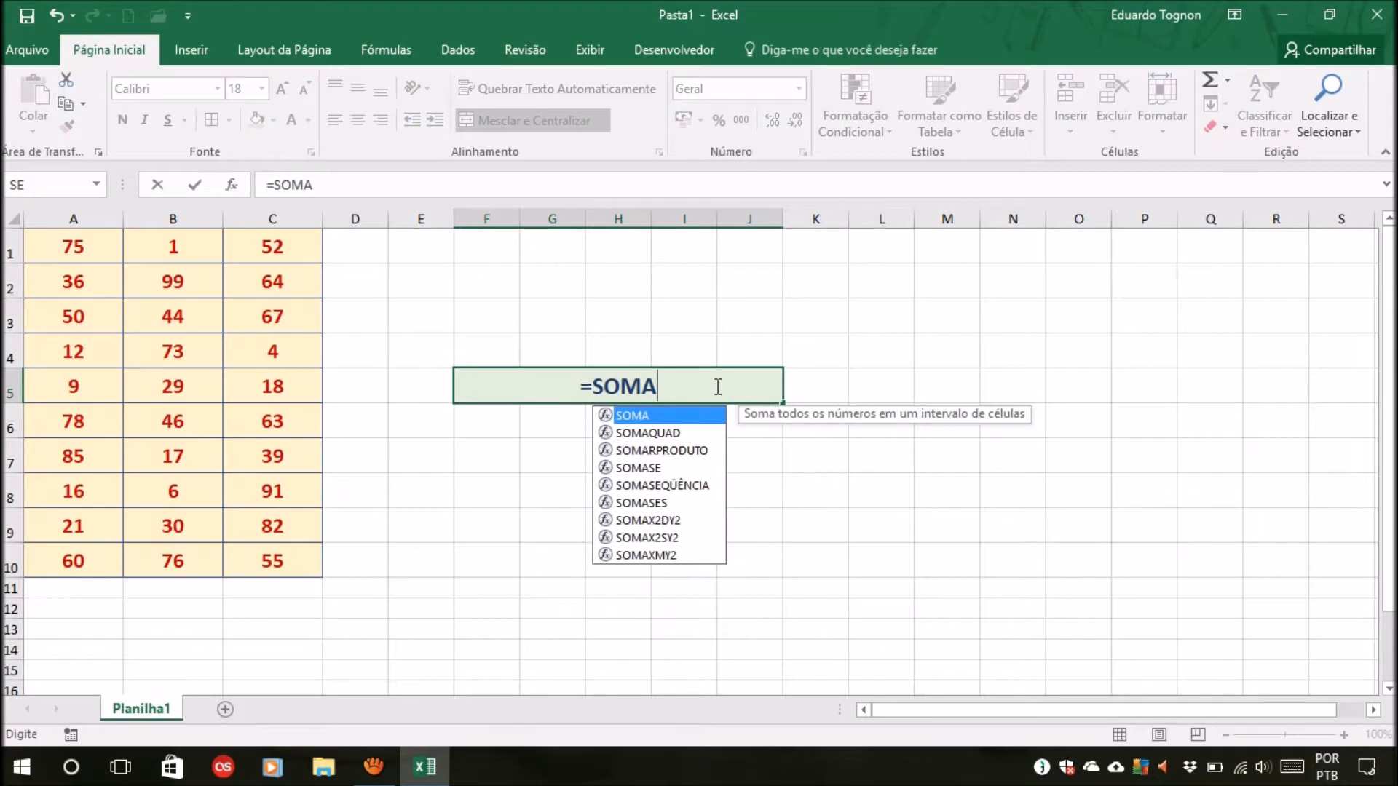
{"action": "type", "text": "(15"}
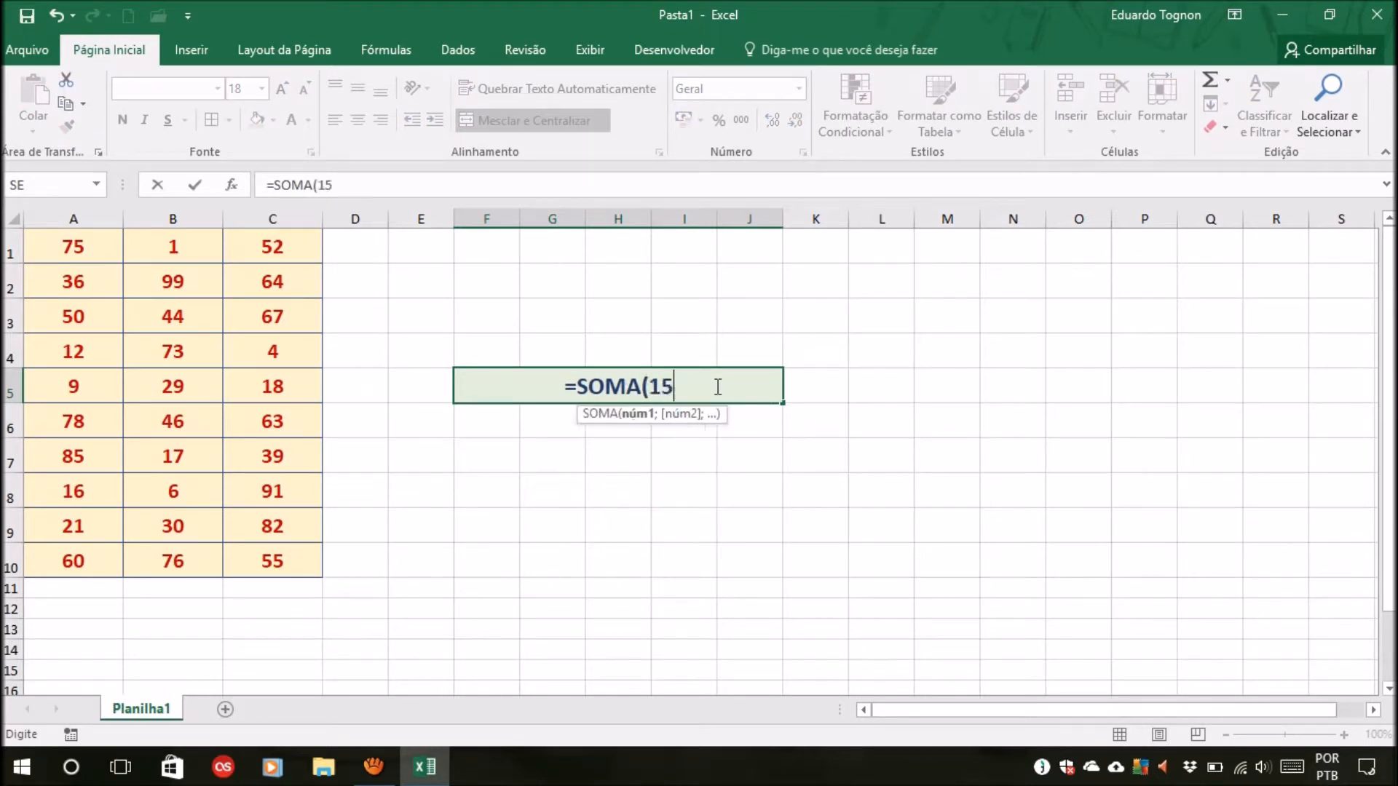
{"action": "type", "text": ";20"}
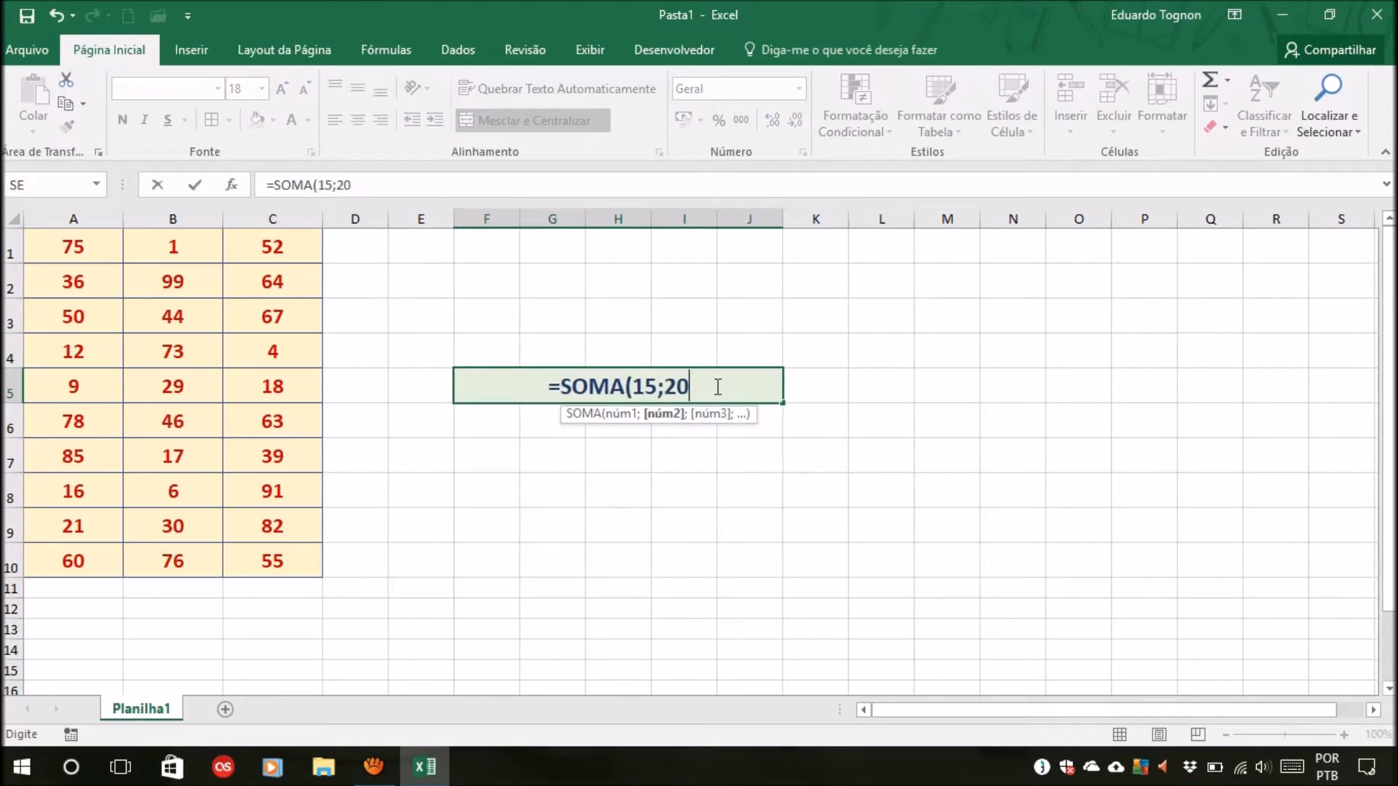
{"action": "type", "text": ";50"}
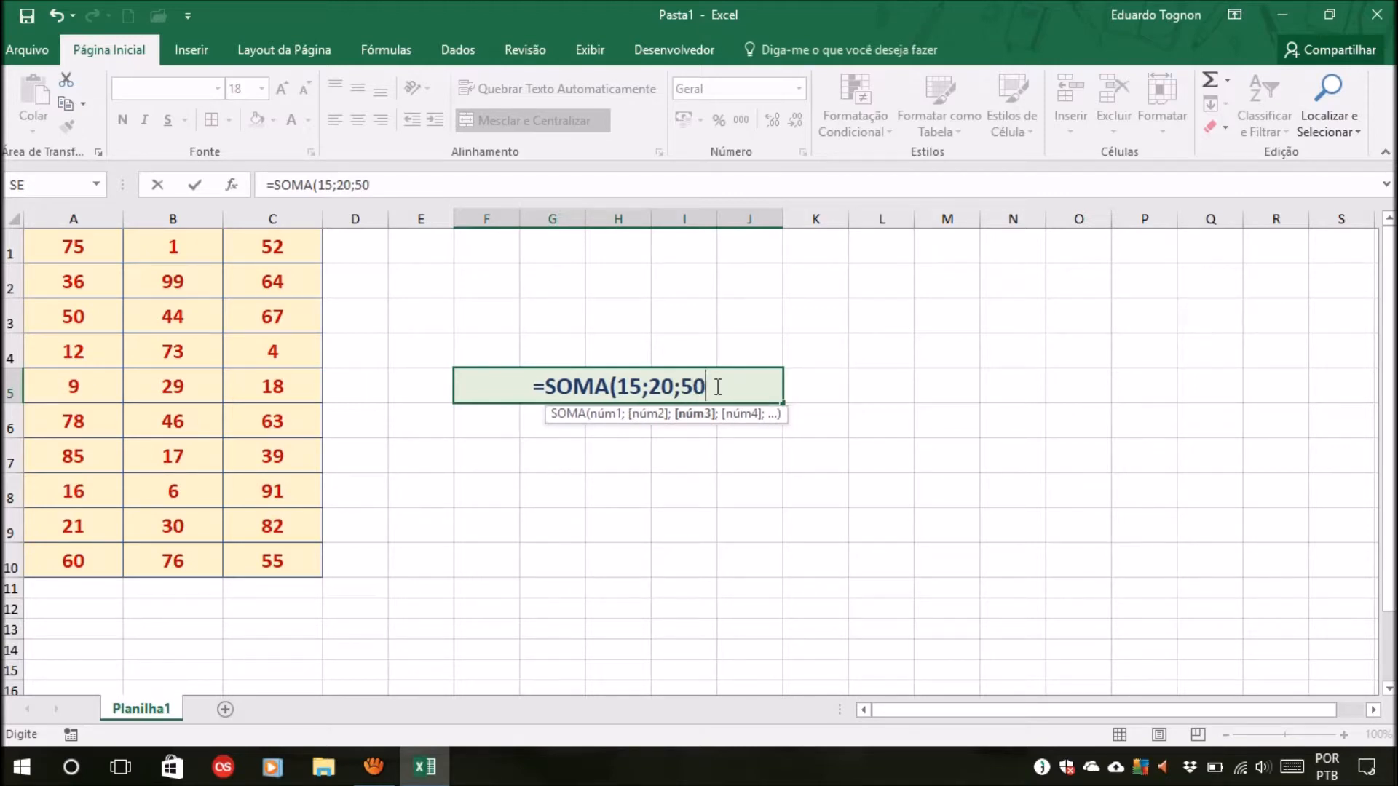
{"action": "type", "text": ")"}
{"action": "key", "text": "Return"}
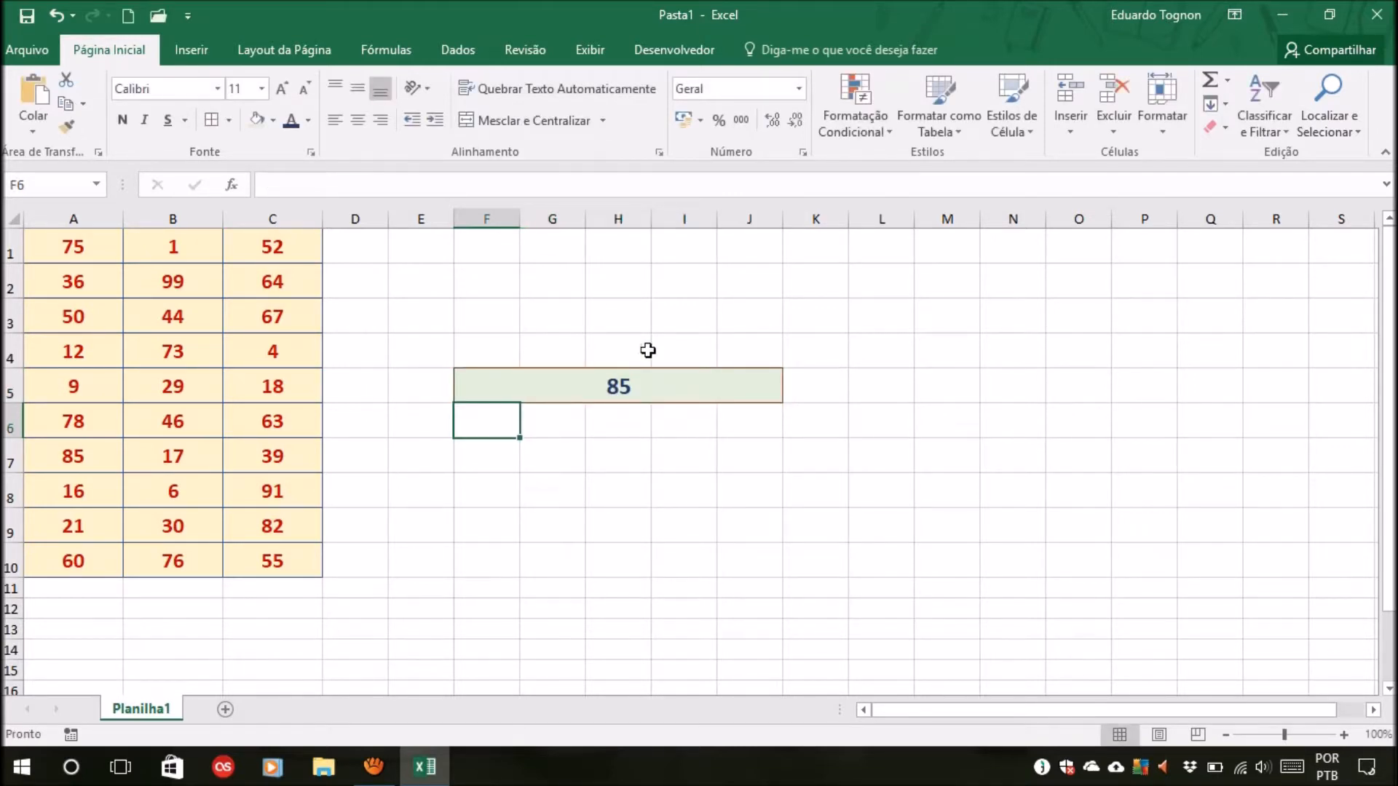
Replace the formula in merged cell F5 with =SOMA(C2;50;10;A10), mixing two cell references with two constants.
{"action": "left_click", "coordinate": [661, 381]}
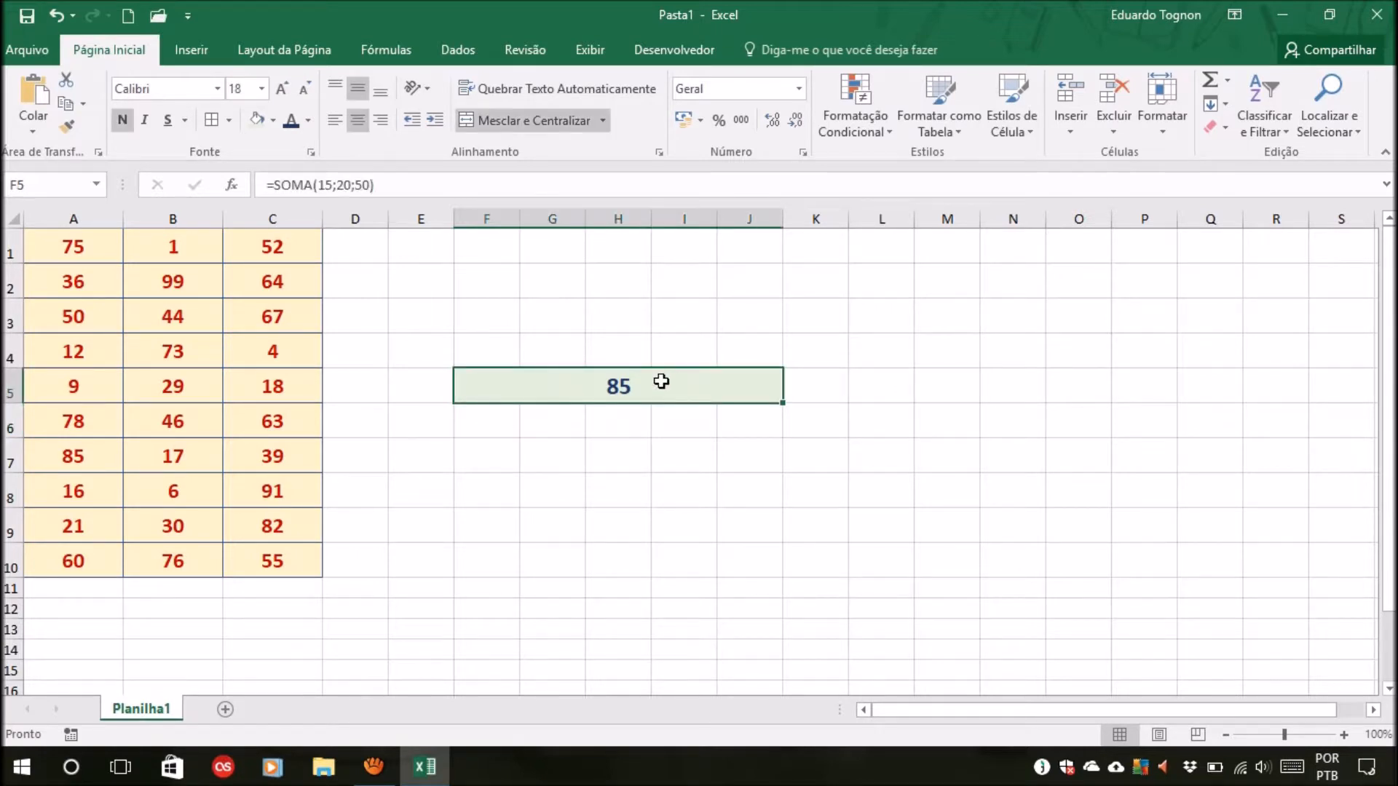
{"action": "type", "text": "=SOMA"}
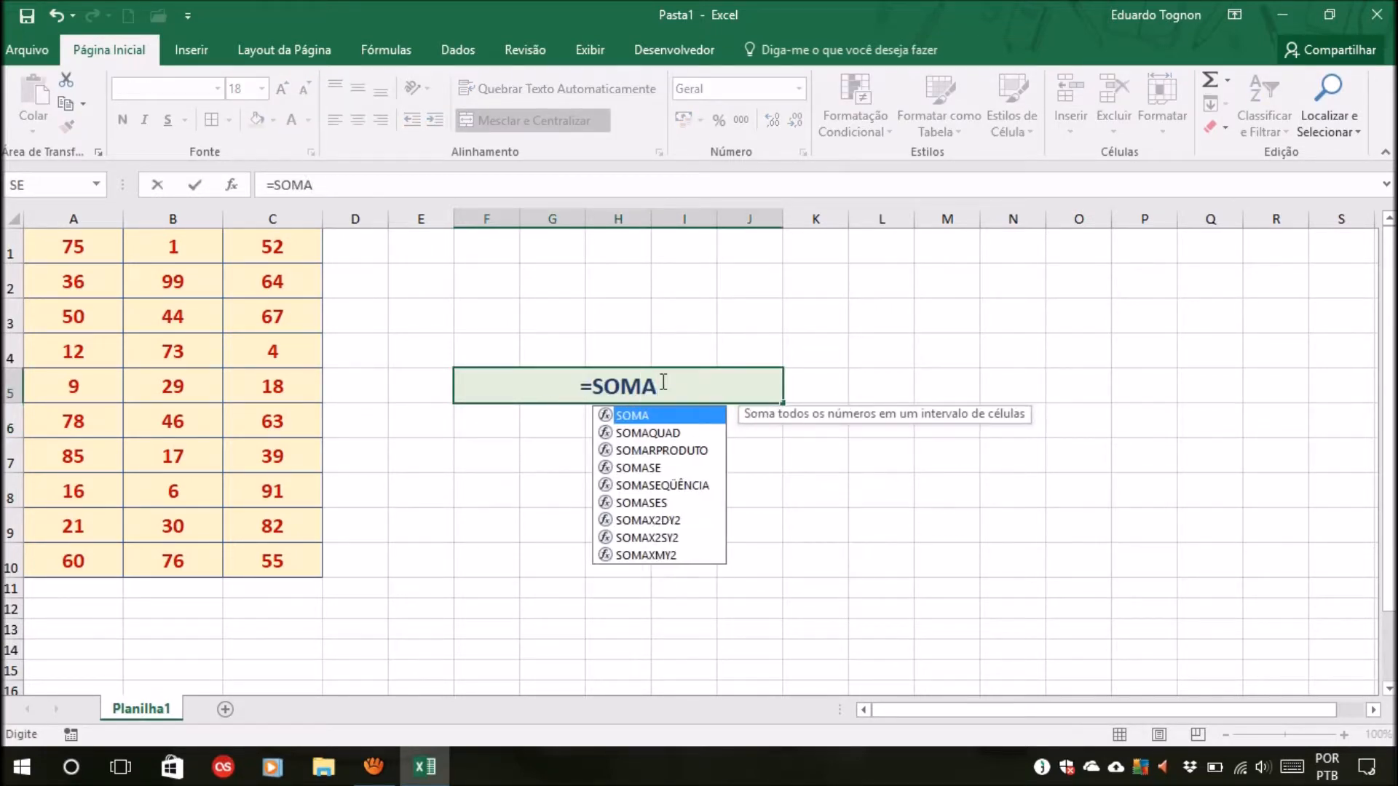
{"action": "type", "text": "("}
{"action": "left_click", "coordinate": [284, 280]}
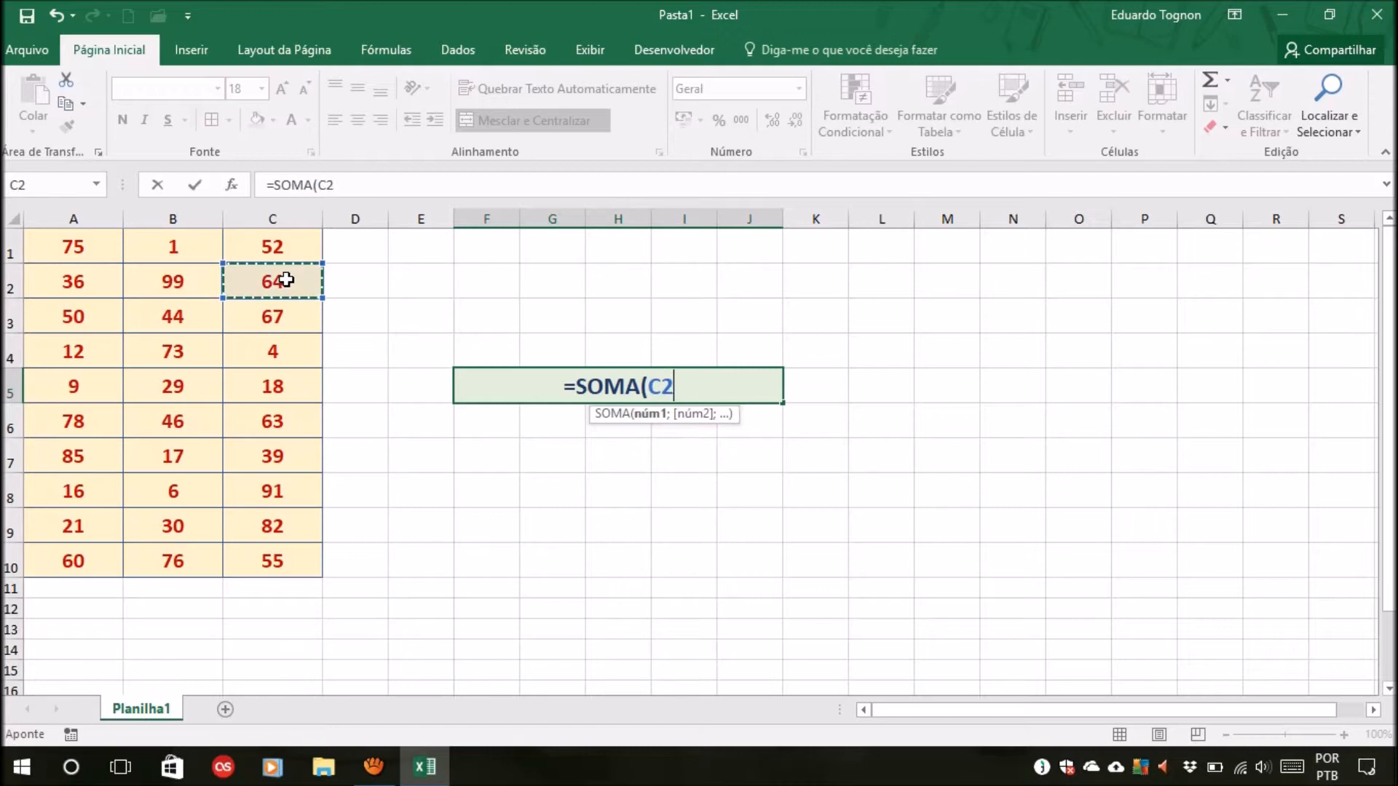
{"action": "type", "text": ";50;10;"}
{"action": "left_click", "coordinate": [78, 561]}
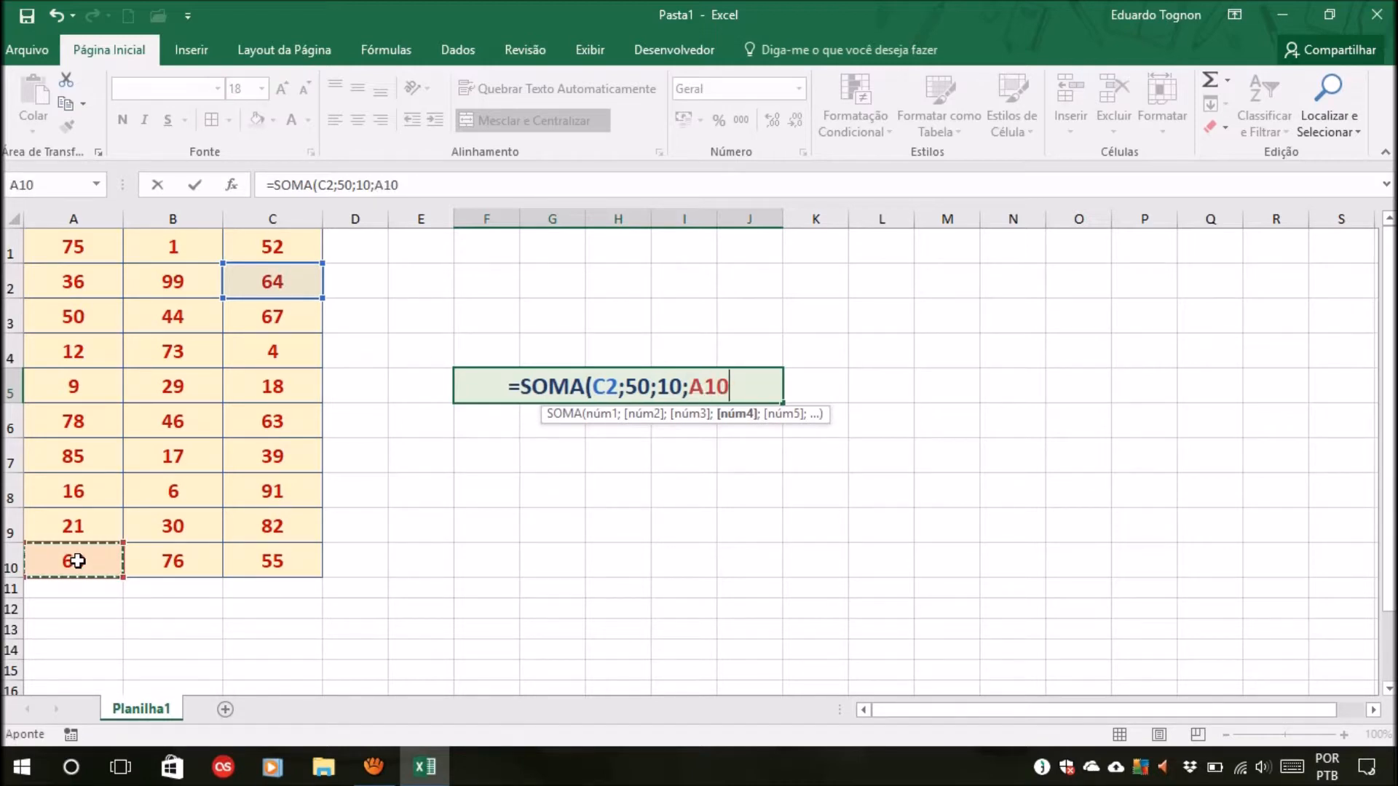
{"action": "type", "text": ")"}
{"action": "key", "text": "Return"}
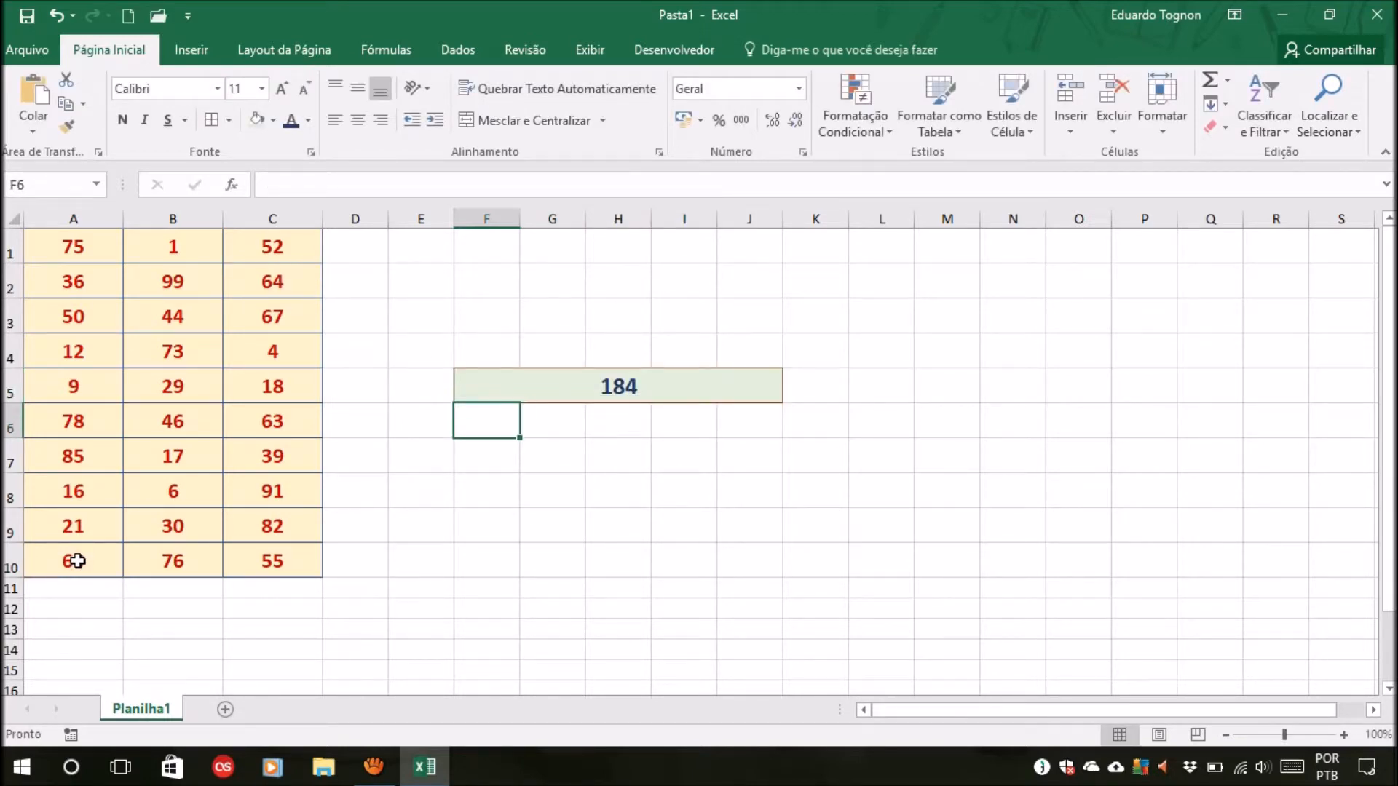
Replace the formula in merged cell F5 with =SOMA(C1:C10;A1) to sum the column C range plus one cell.
{"action": "left_click", "coordinate": [719, 388]}
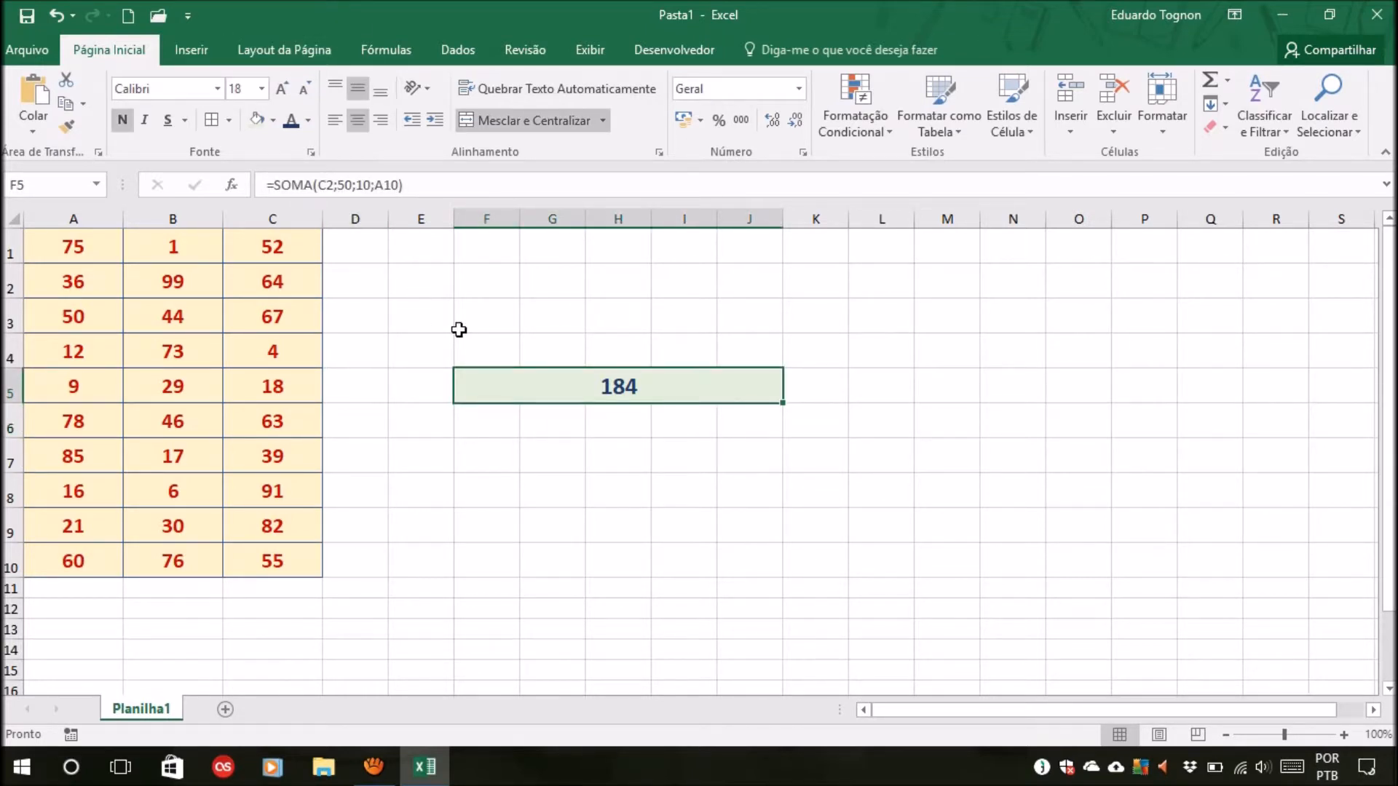
{"action": "type", "text": "=SOMA("}
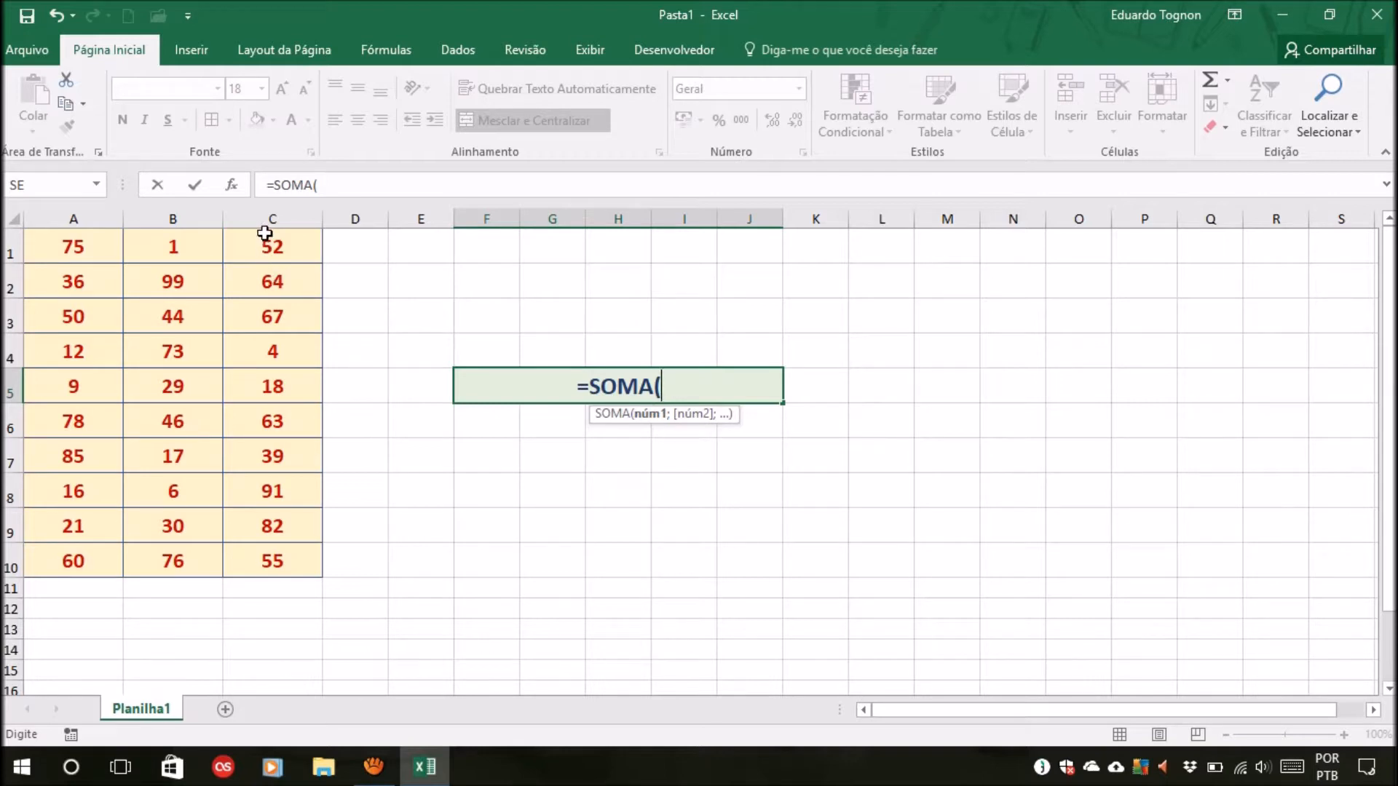
{"action": "left_click_drag", "start_coordinate": [281, 246], "coordinate": [328, 549]}
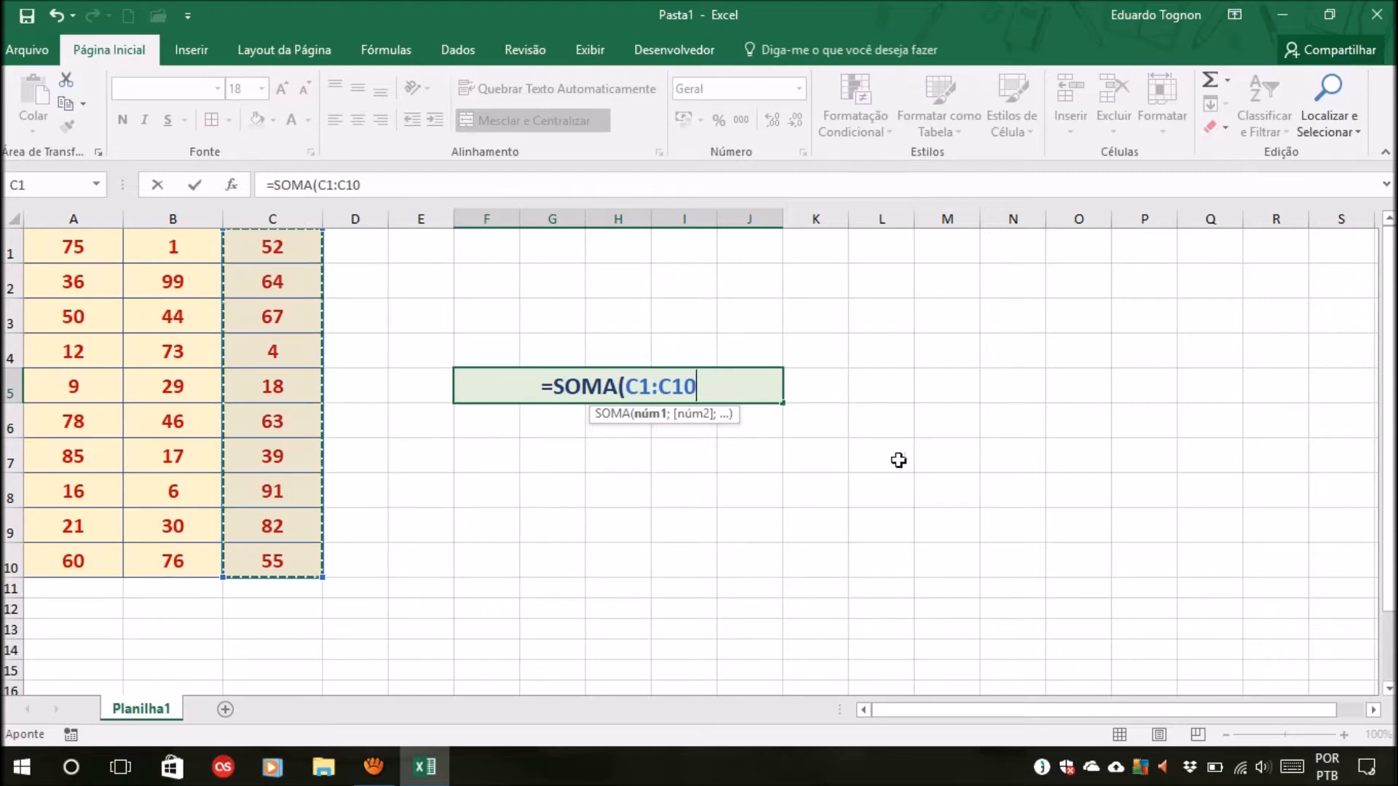
{"action": "type", "text": ";"}
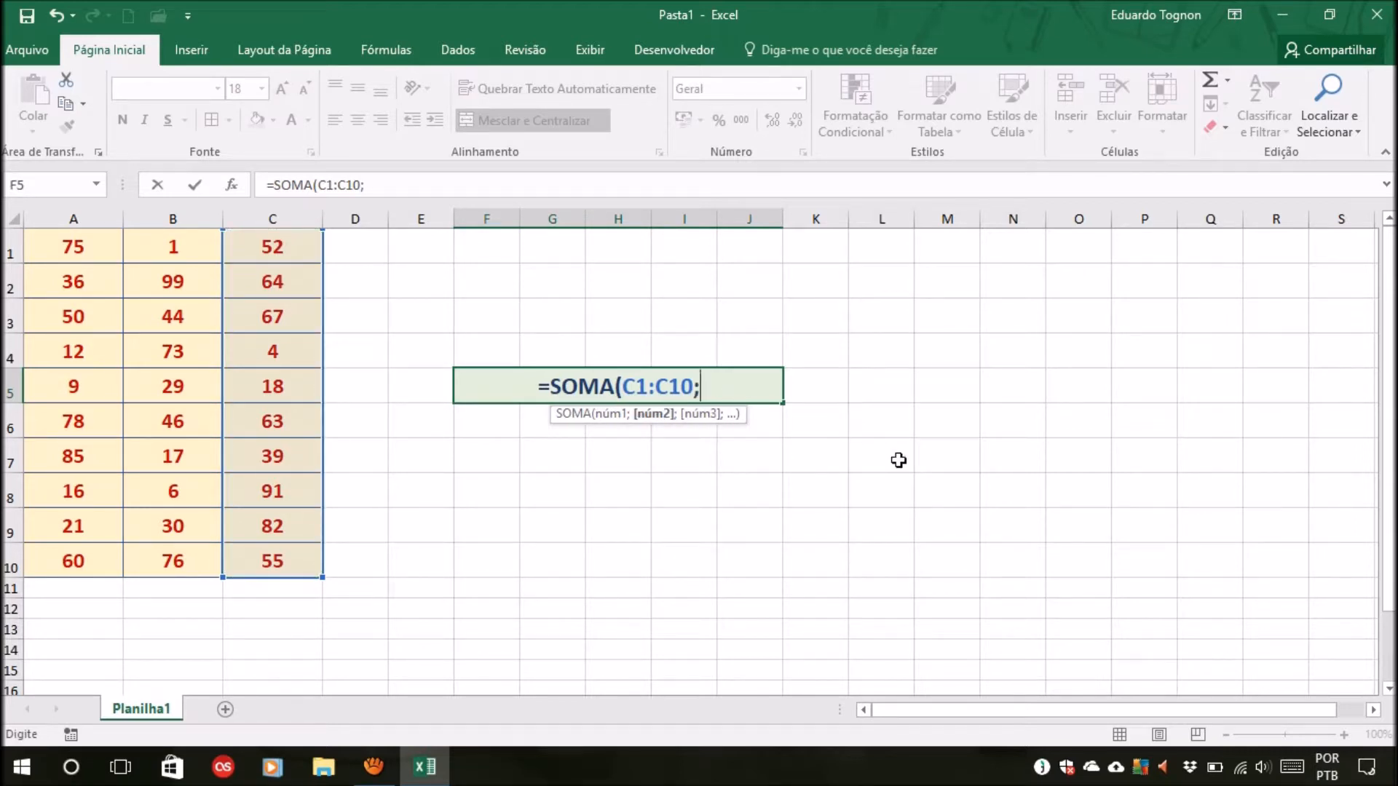
{"action": "left_click", "coordinate": [70, 253]}
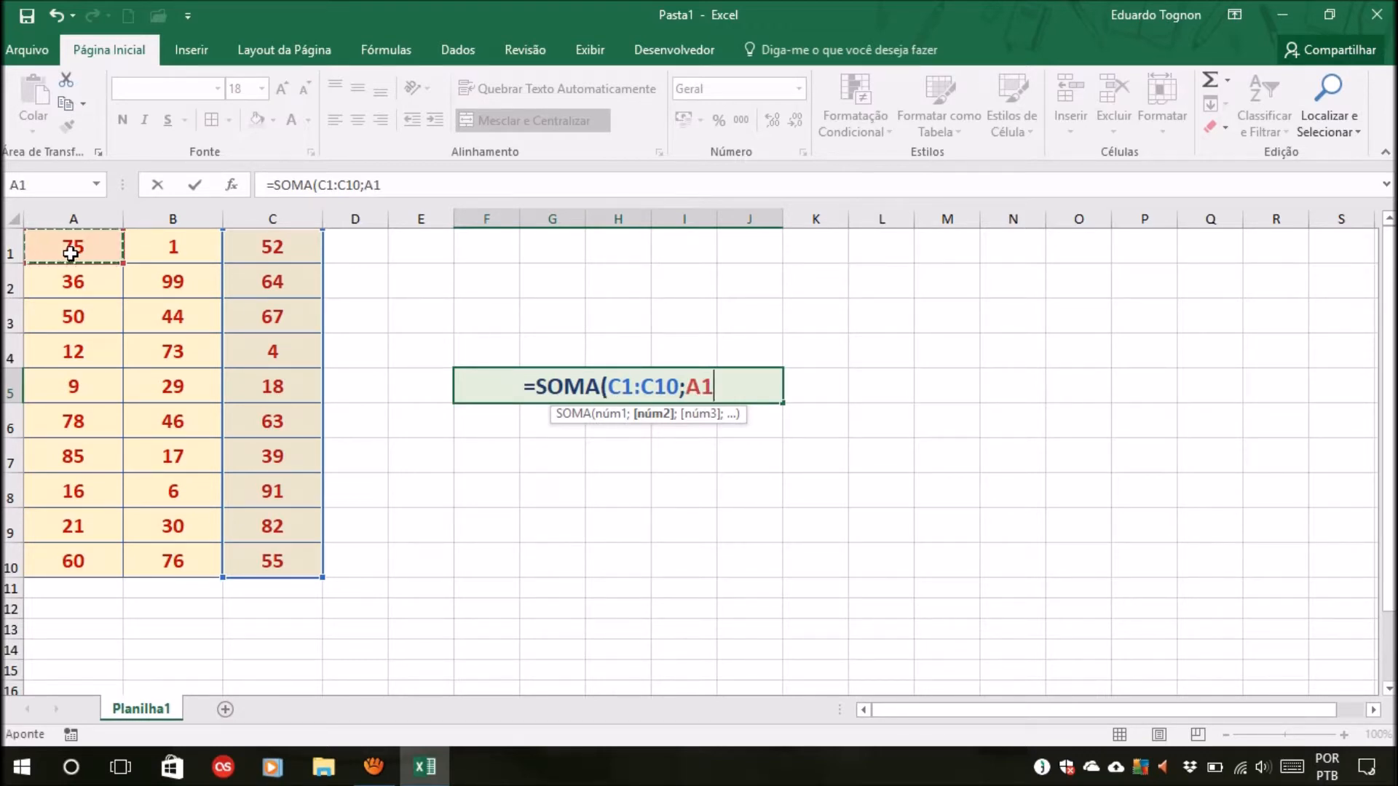
{"action": "key", "text": "Return"}
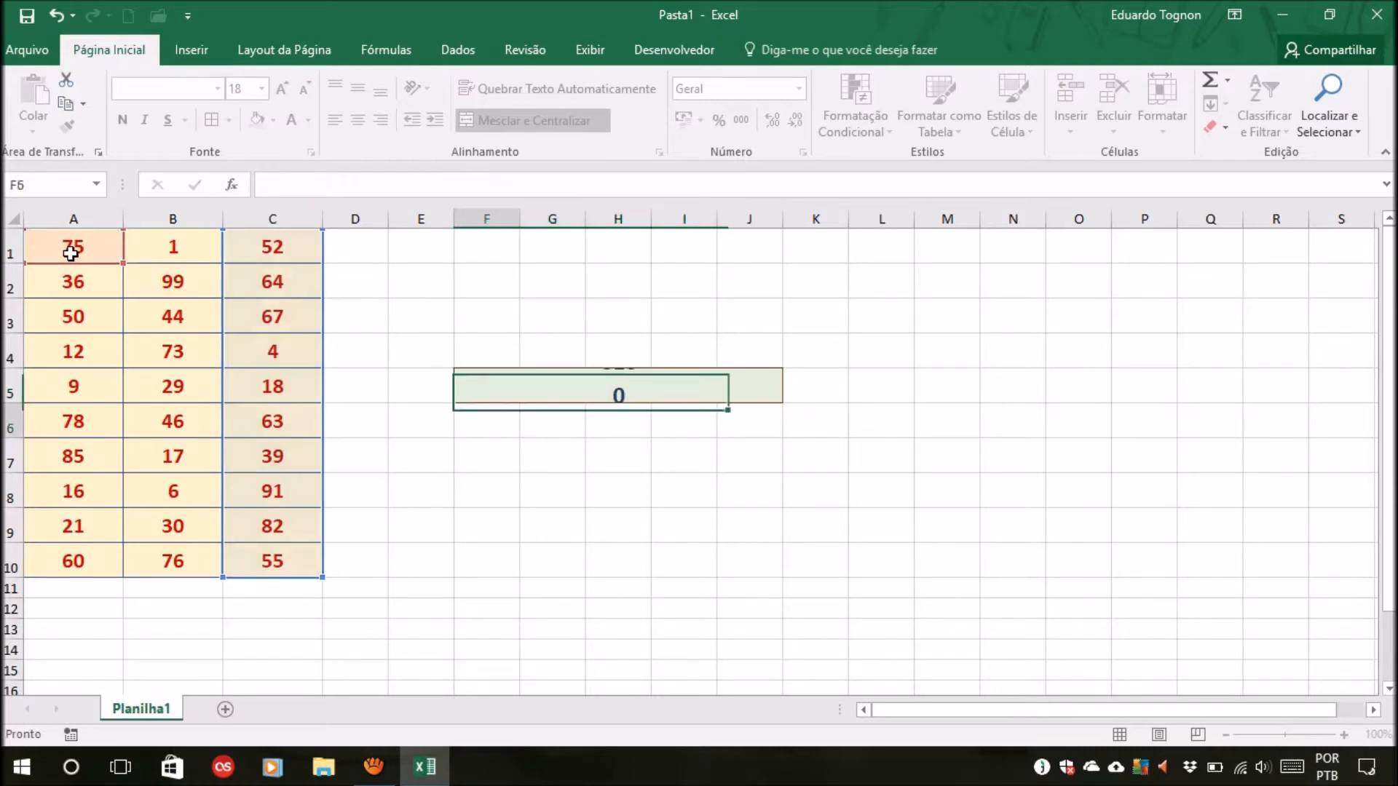
Replace the formula in merged cell F5 with =SOMA(A1:C2;A8:C10;15;B4), combining two ranges, a constant and a single cell.
{"action": "left_click", "coordinate": [676, 389]}
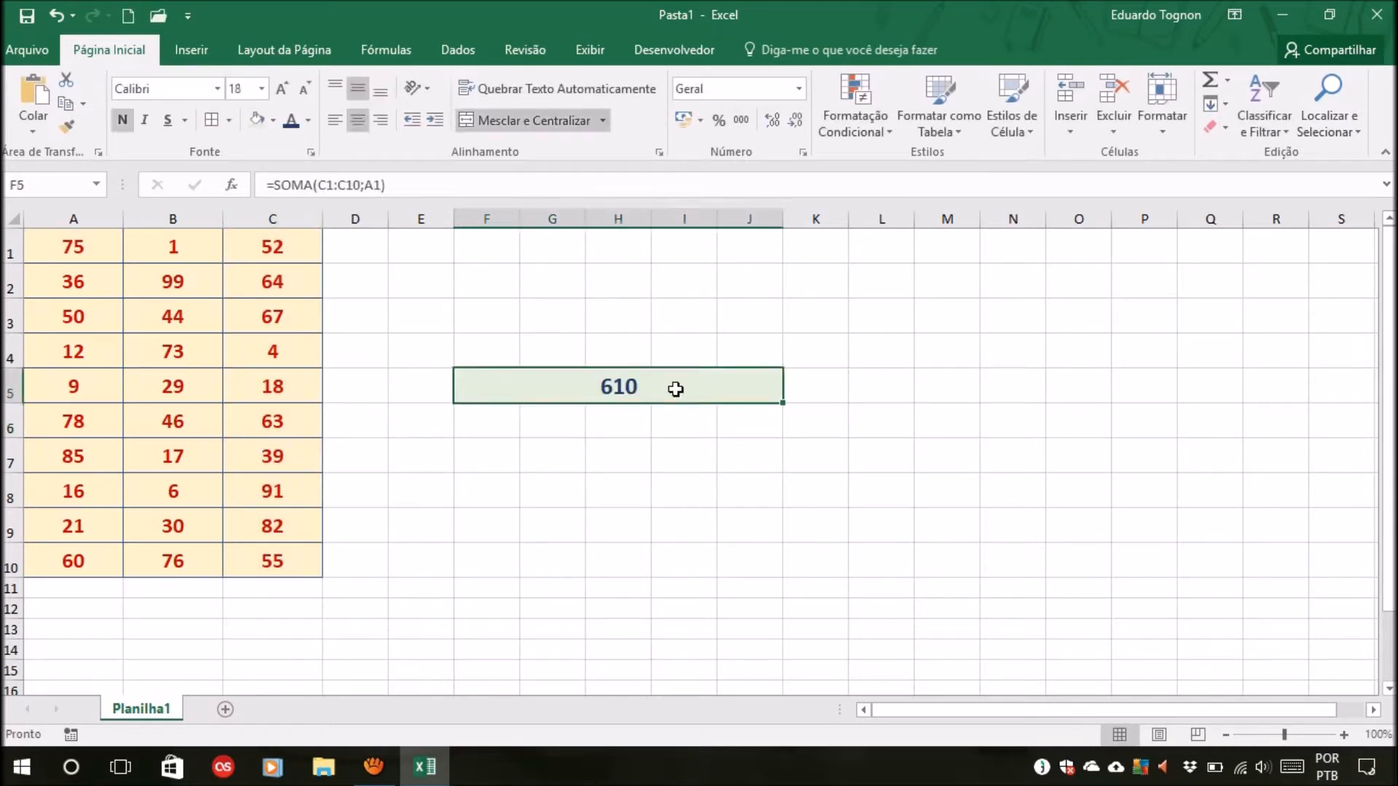
{"action": "type", "text": "=SOMA("}
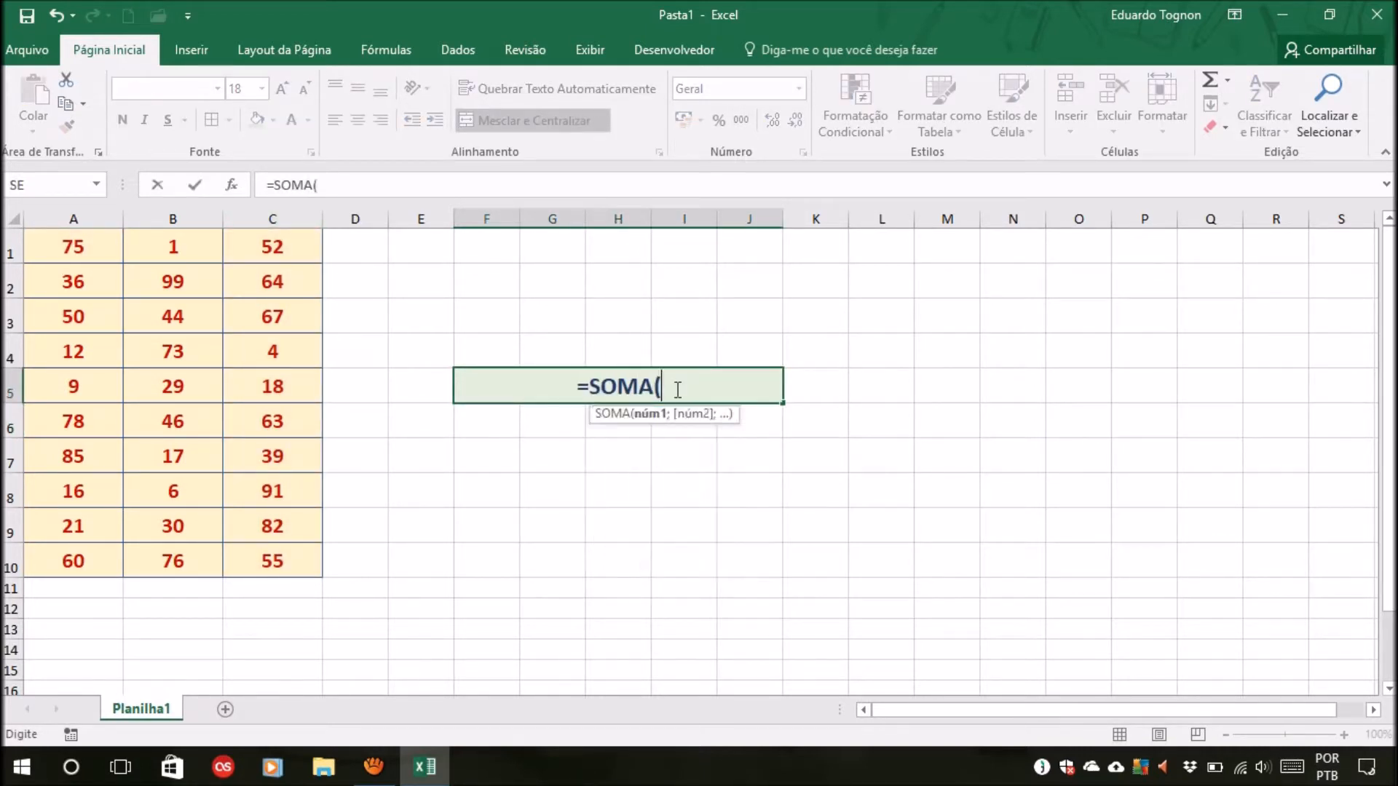
{"action": "left_click_drag", "start_coordinate": [106, 251], "coordinate": [273, 284]}
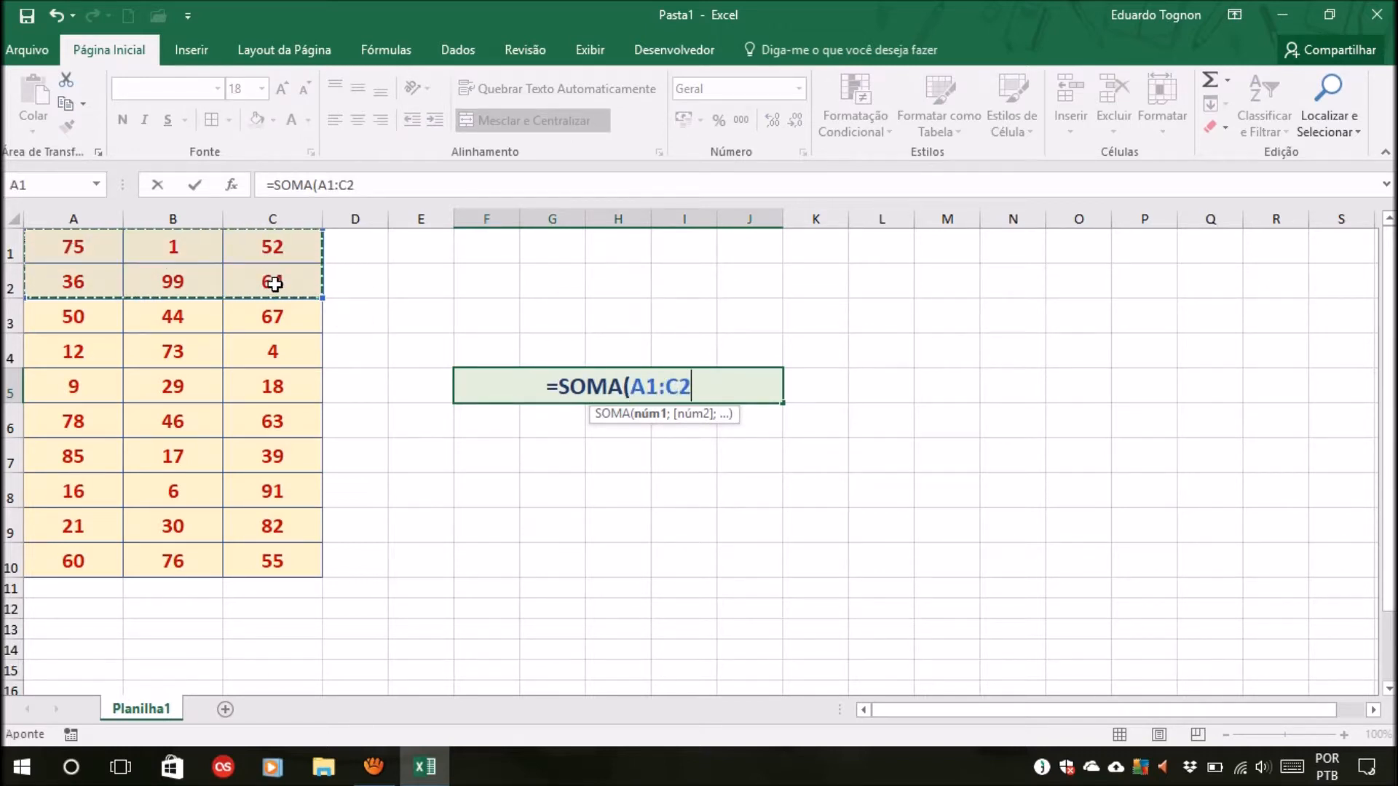
{"action": "type", "text": ";"}
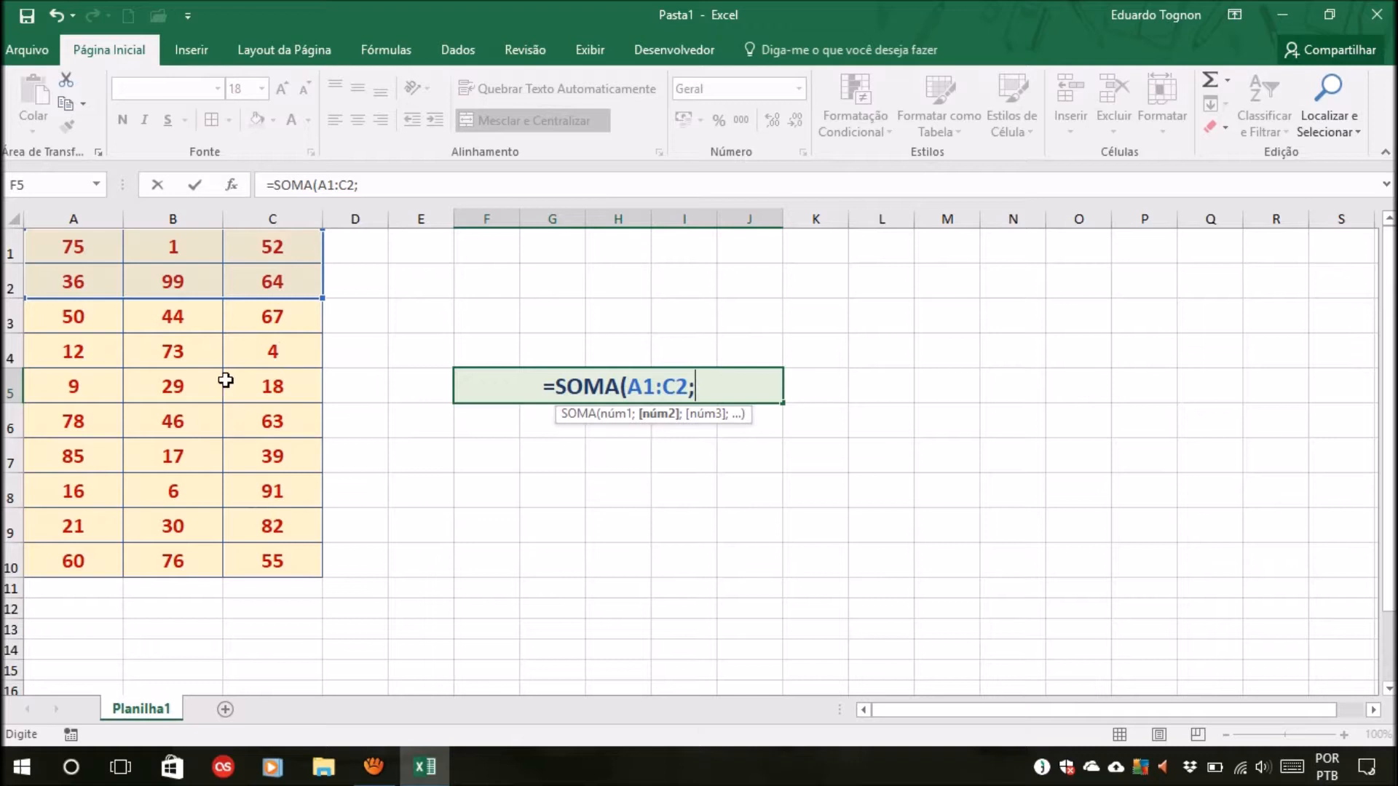
{"action": "left_click_drag", "start_coordinate": [55, 492], "coordinate": [288, 569]}
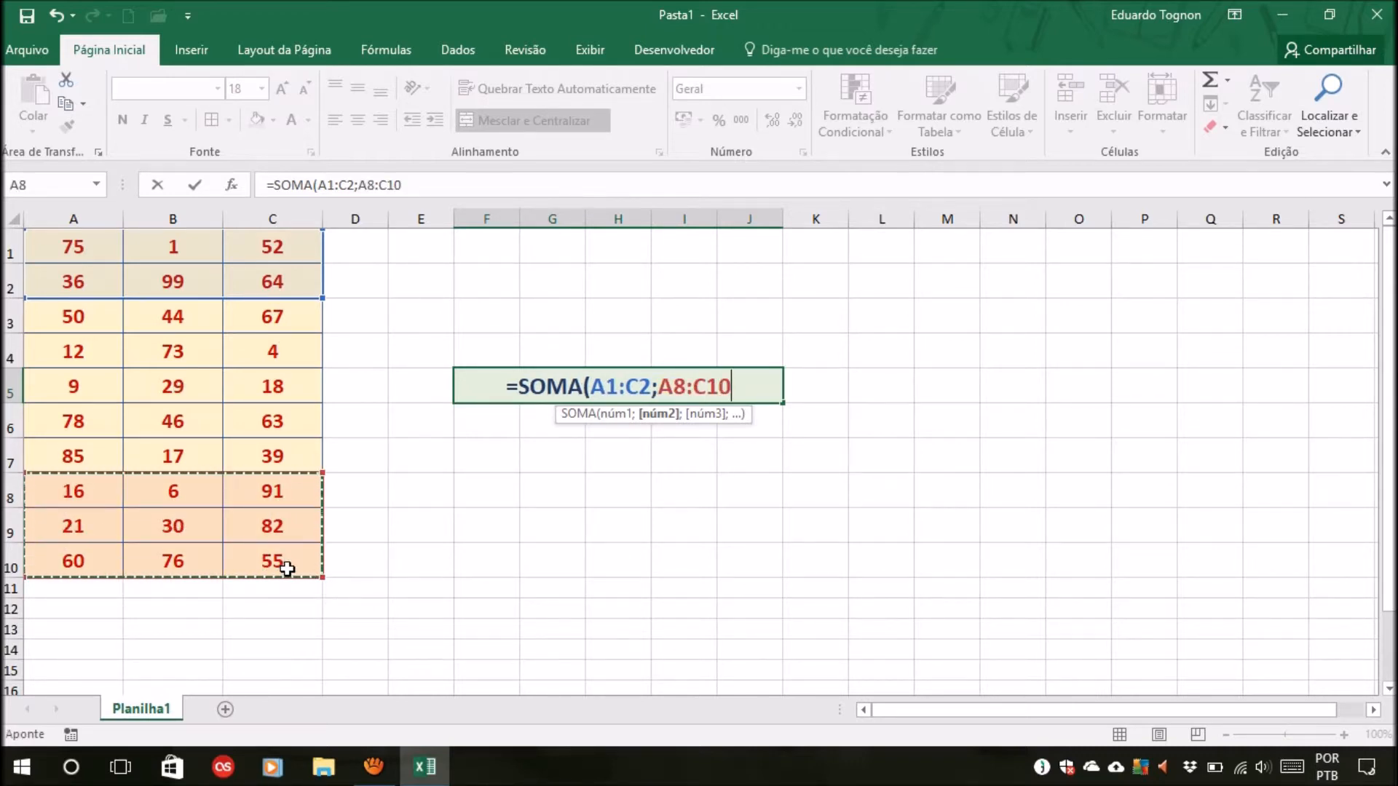
{"action": "type", "text": ";15;"}
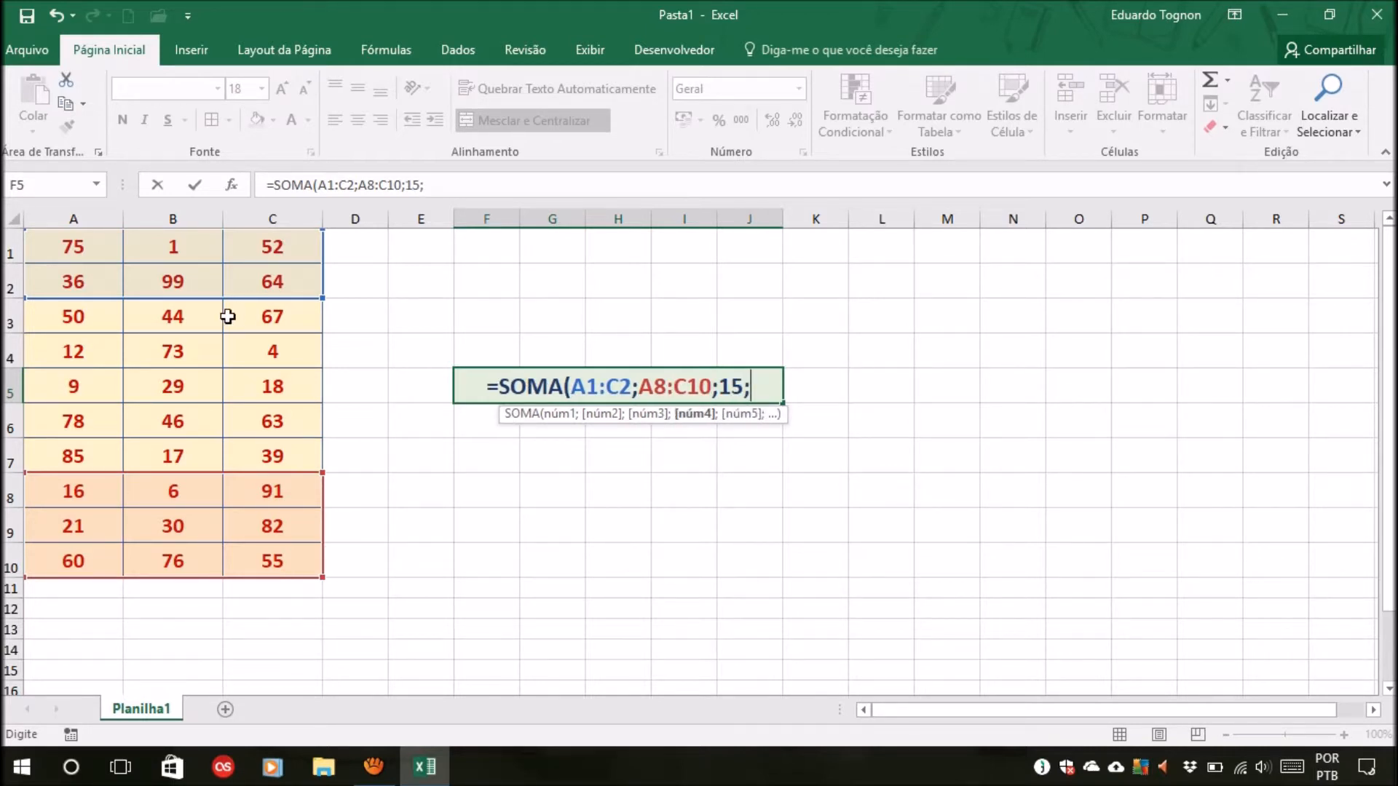
{"action": "left_click", "coordinate": [172, 357]}
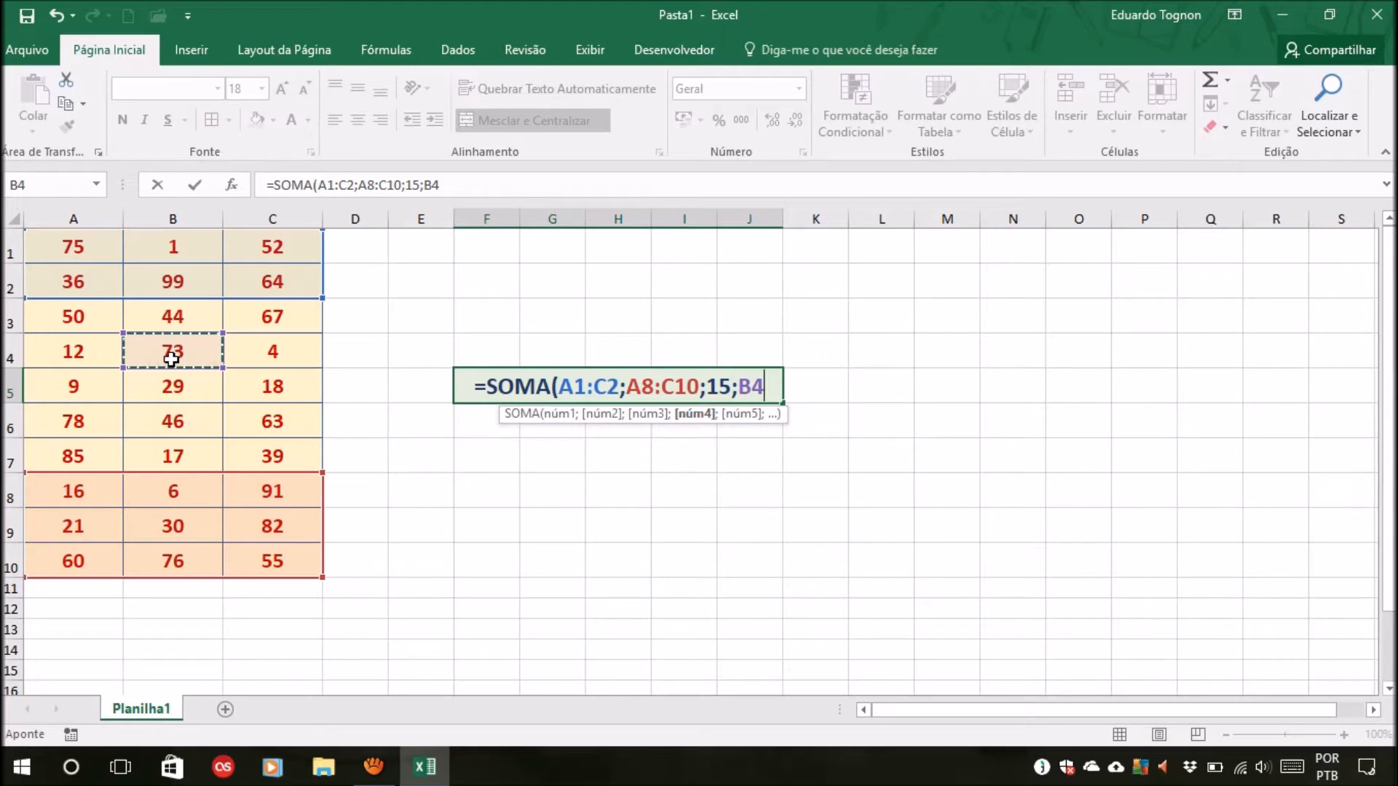
{"action": "type", "text": ")"}
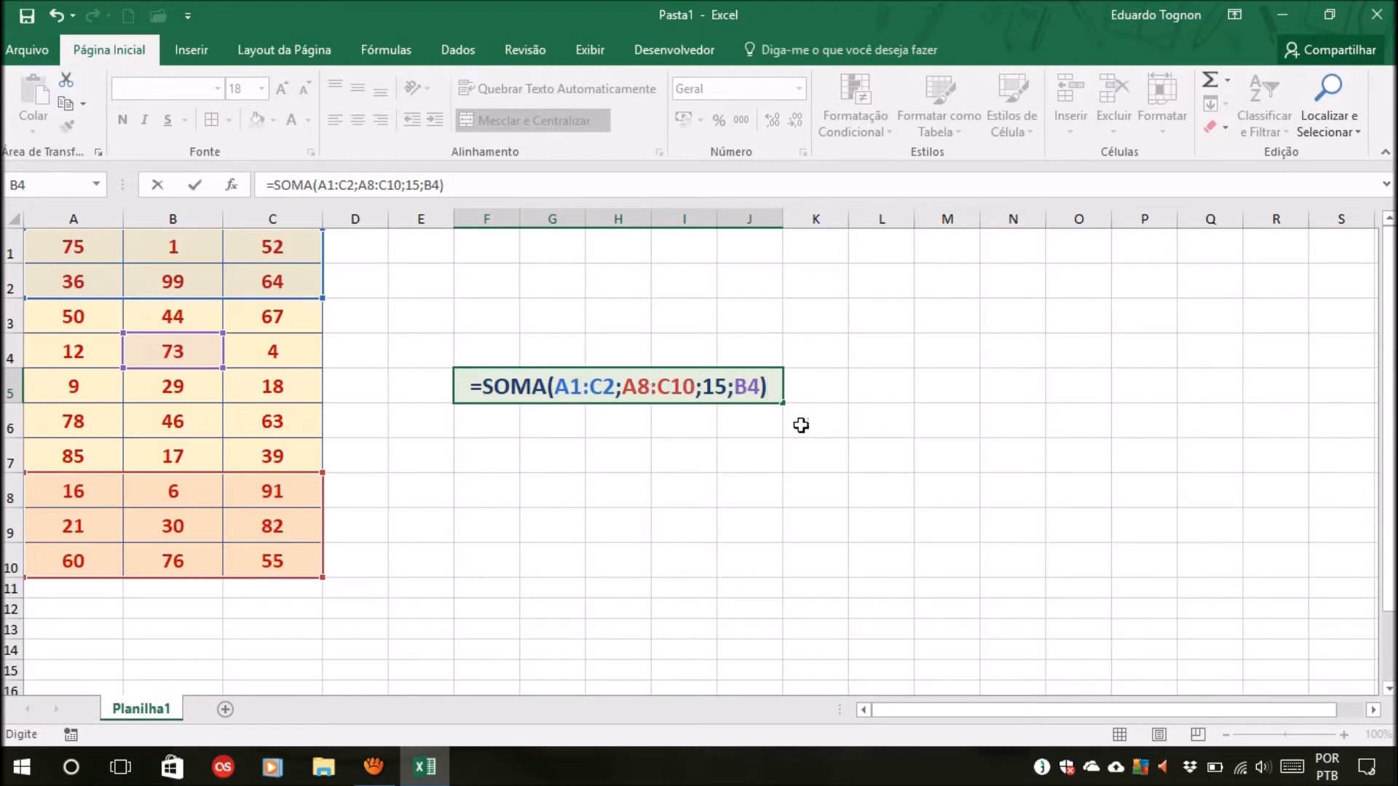
{"action": "key", "text": "Return"}
Start a new SOMA formula in merged cell F5 with MÉDIA(A1:A10) as its first argument.
{"action": "left_click", "coordinate": [672, 394]}
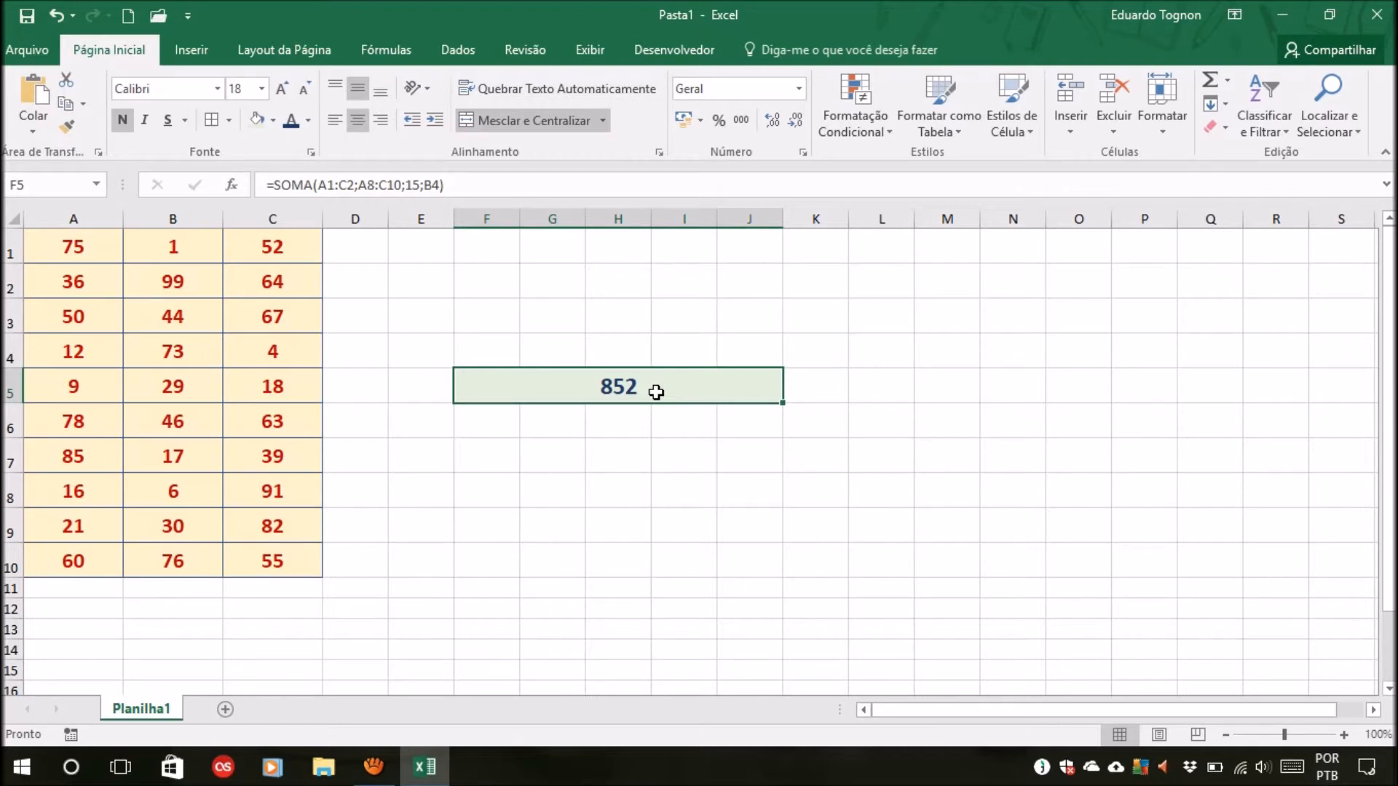
{"action": "type", "text": "=SOMA"}
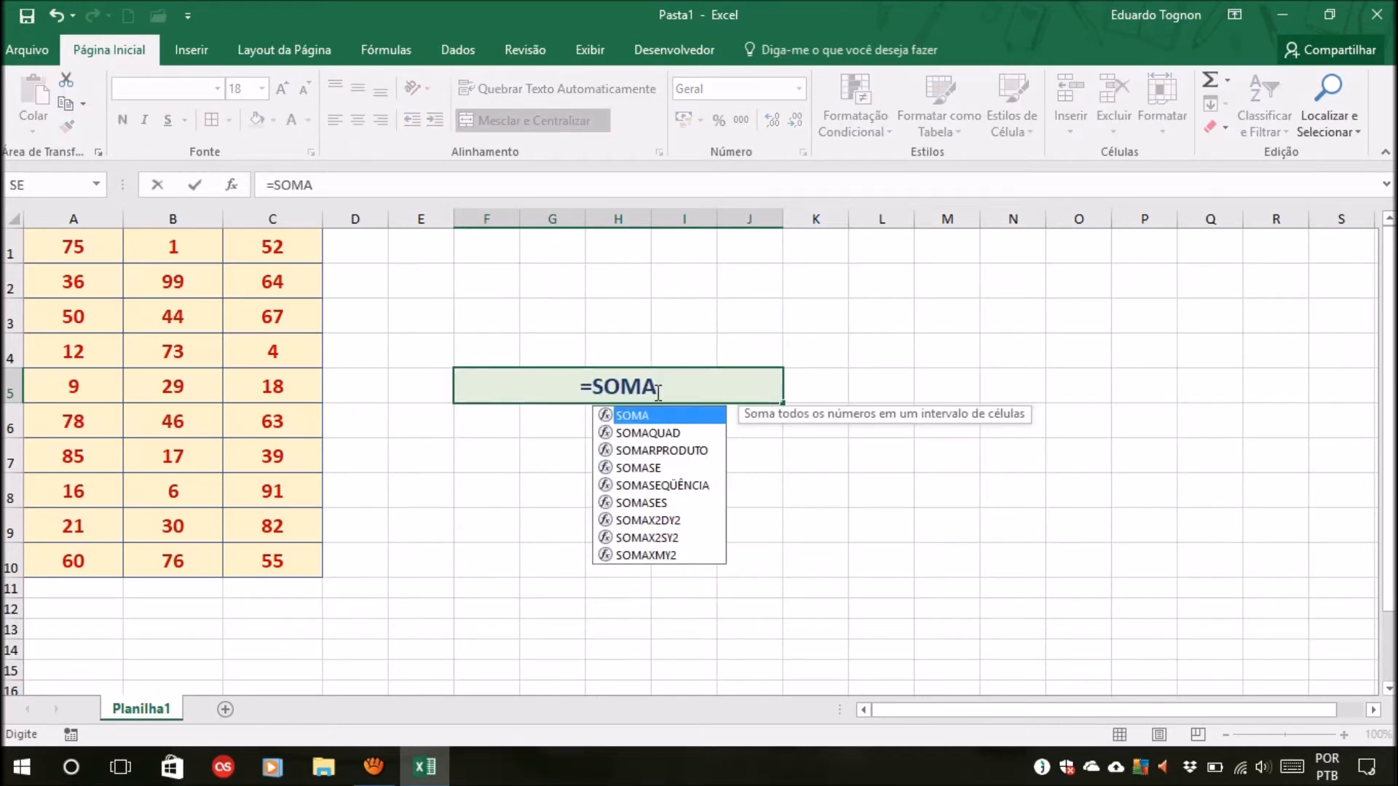
{"action": "type", "text": "("}
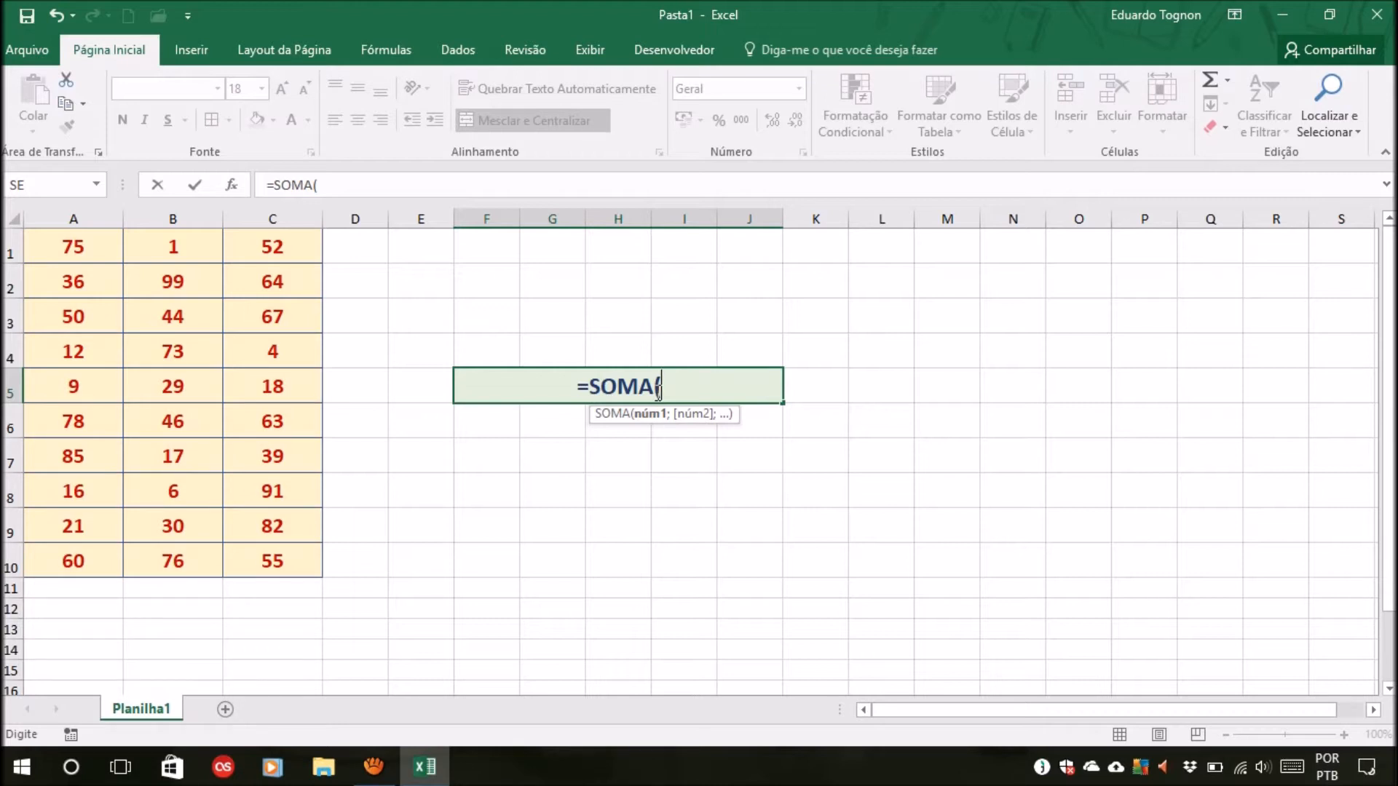
{"action": "type", "text": "MÉDIA"}
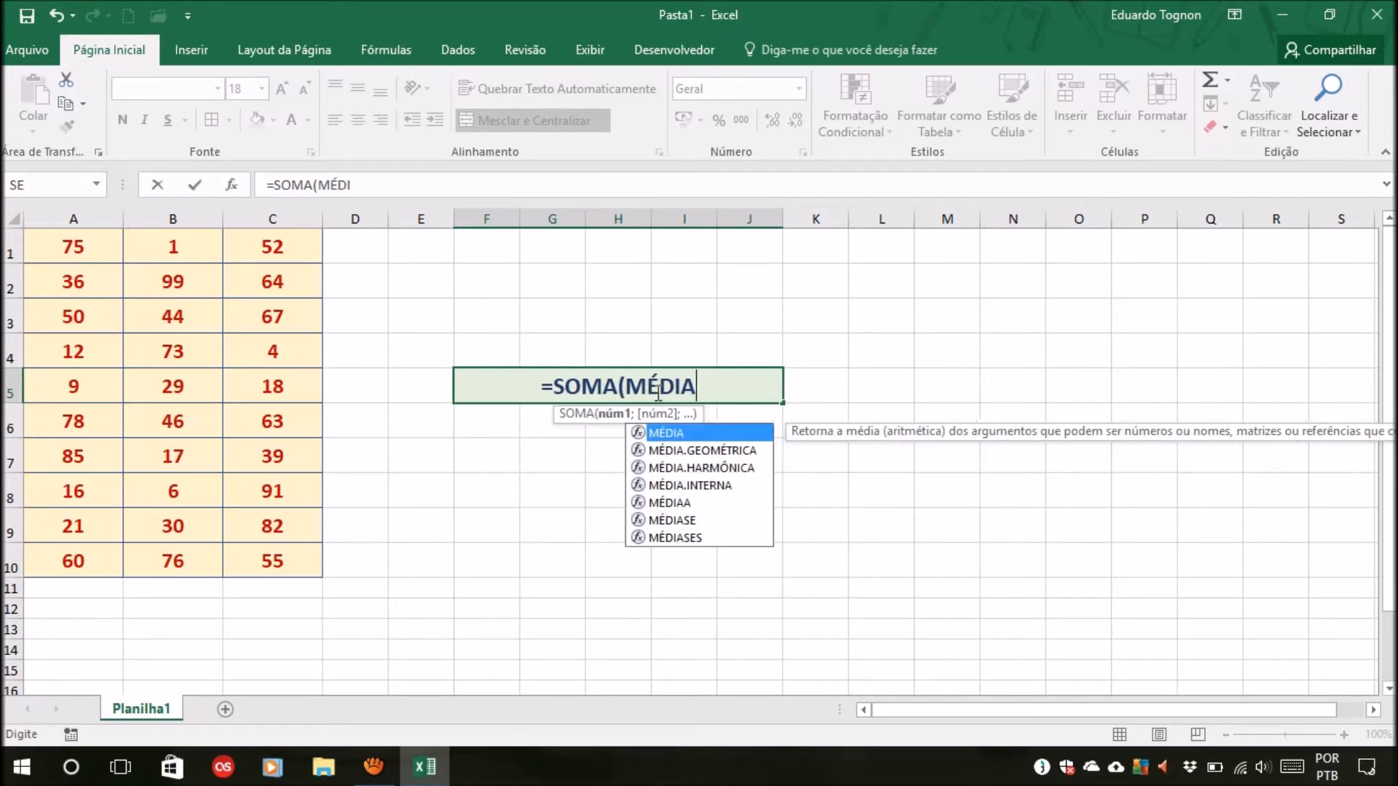
{"action": "type", "text": "("}
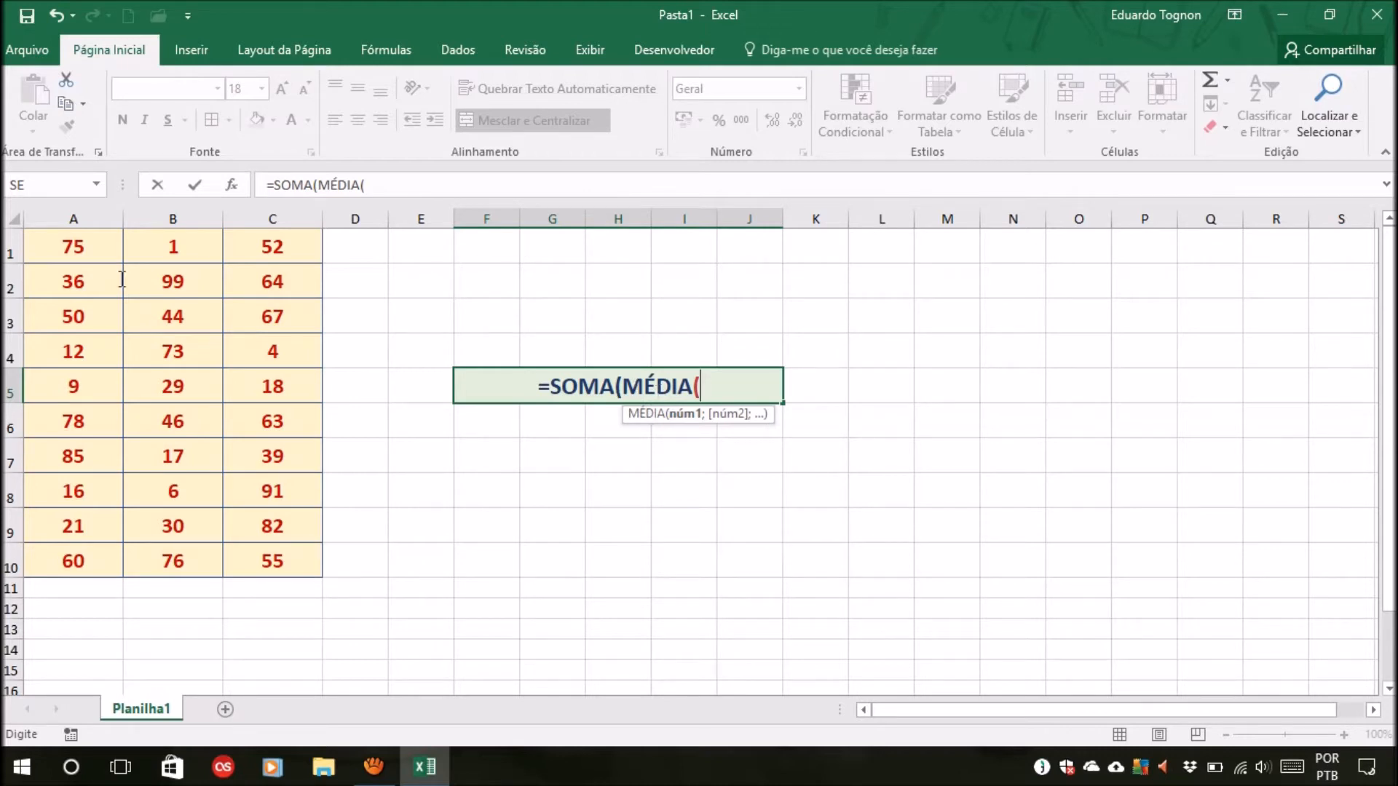
{"action": "left_click_drag", "start_coordinate": [89, 244], "coordinate": [70, 560]}
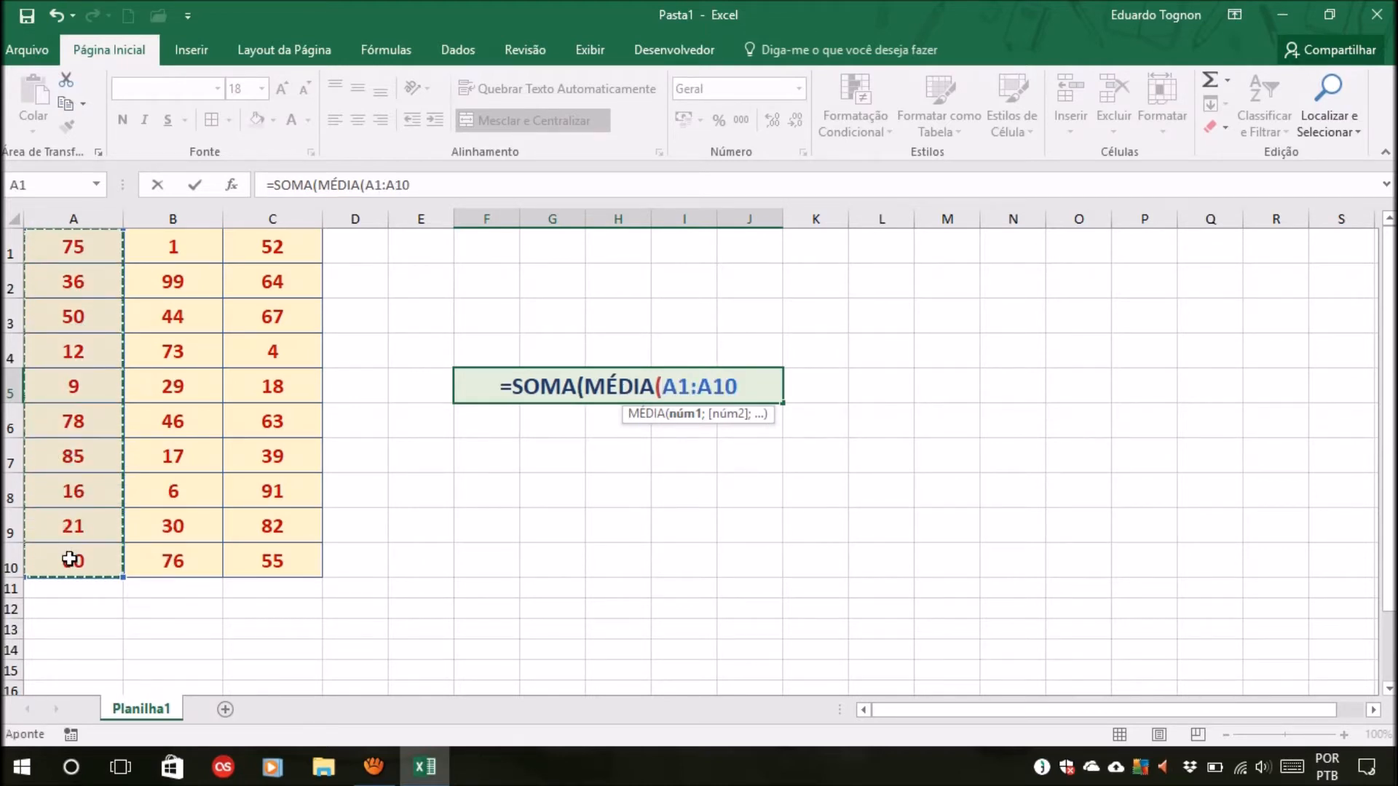
{"action": "type", "text": ")"}
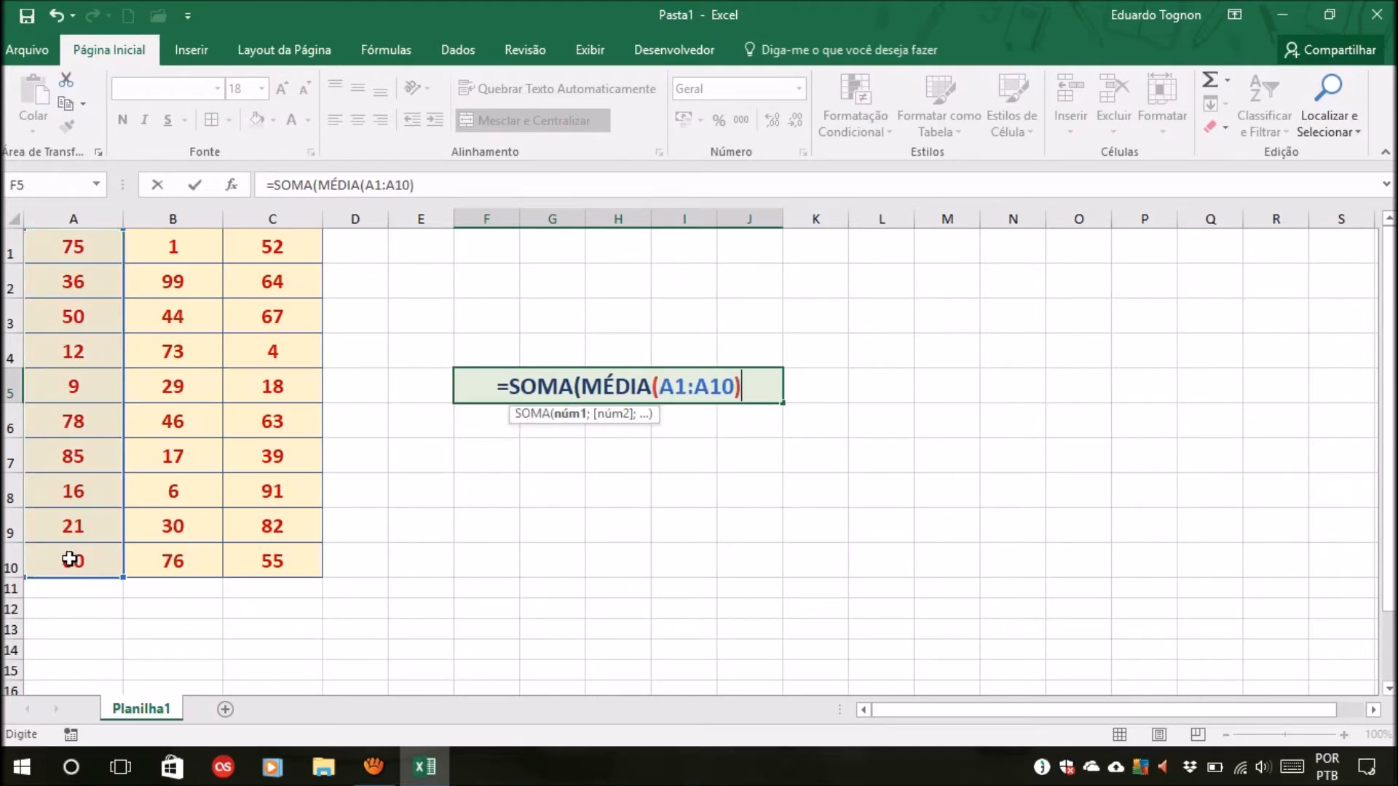
Add MÉDIA(B1:B10) and MÉDIA(C1:C10) as further SOMA arguments and complete the formula in F5.
{"action": "type", "text": ";MÉDIA("}
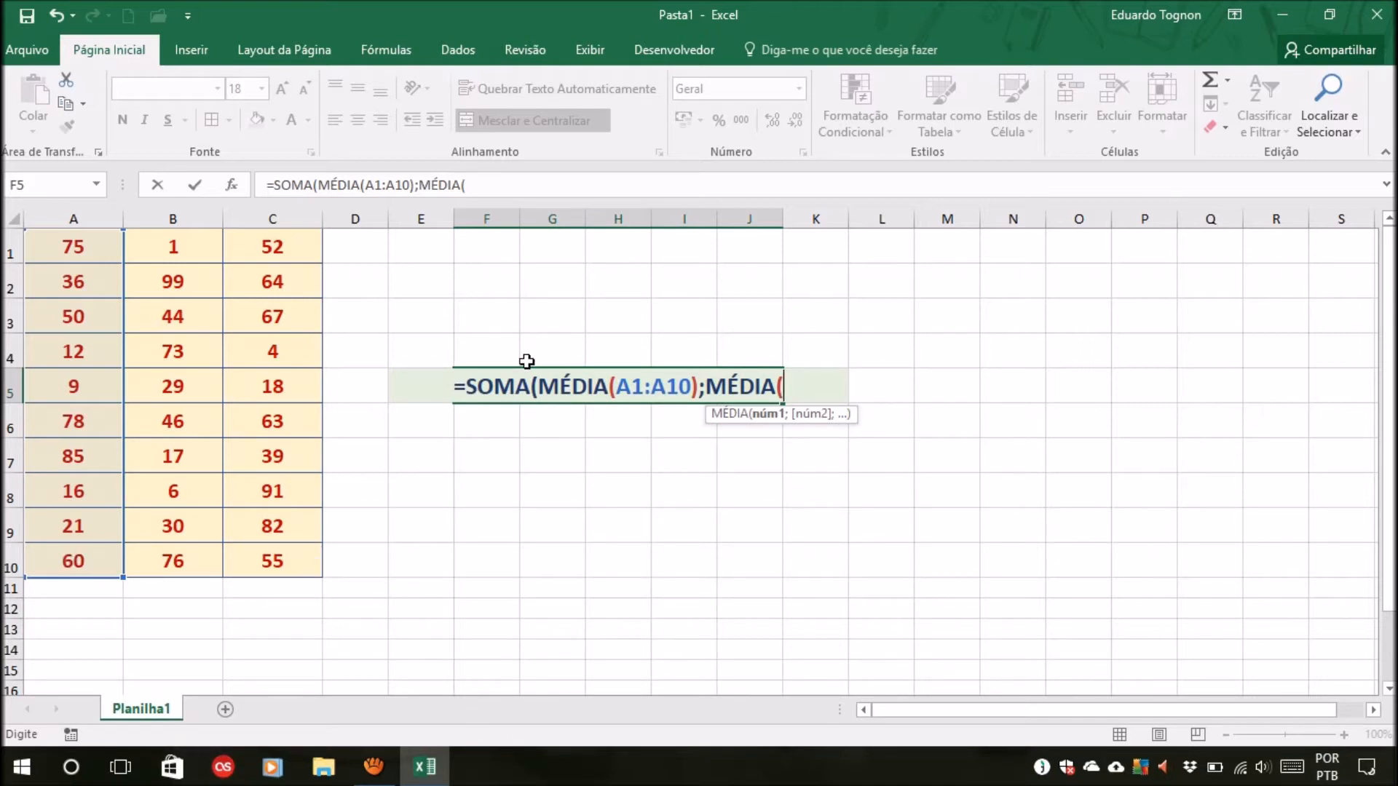
{"action": "left_click_drag", "start_coordinate": [181, 250], "coordinate": [186, 566]}
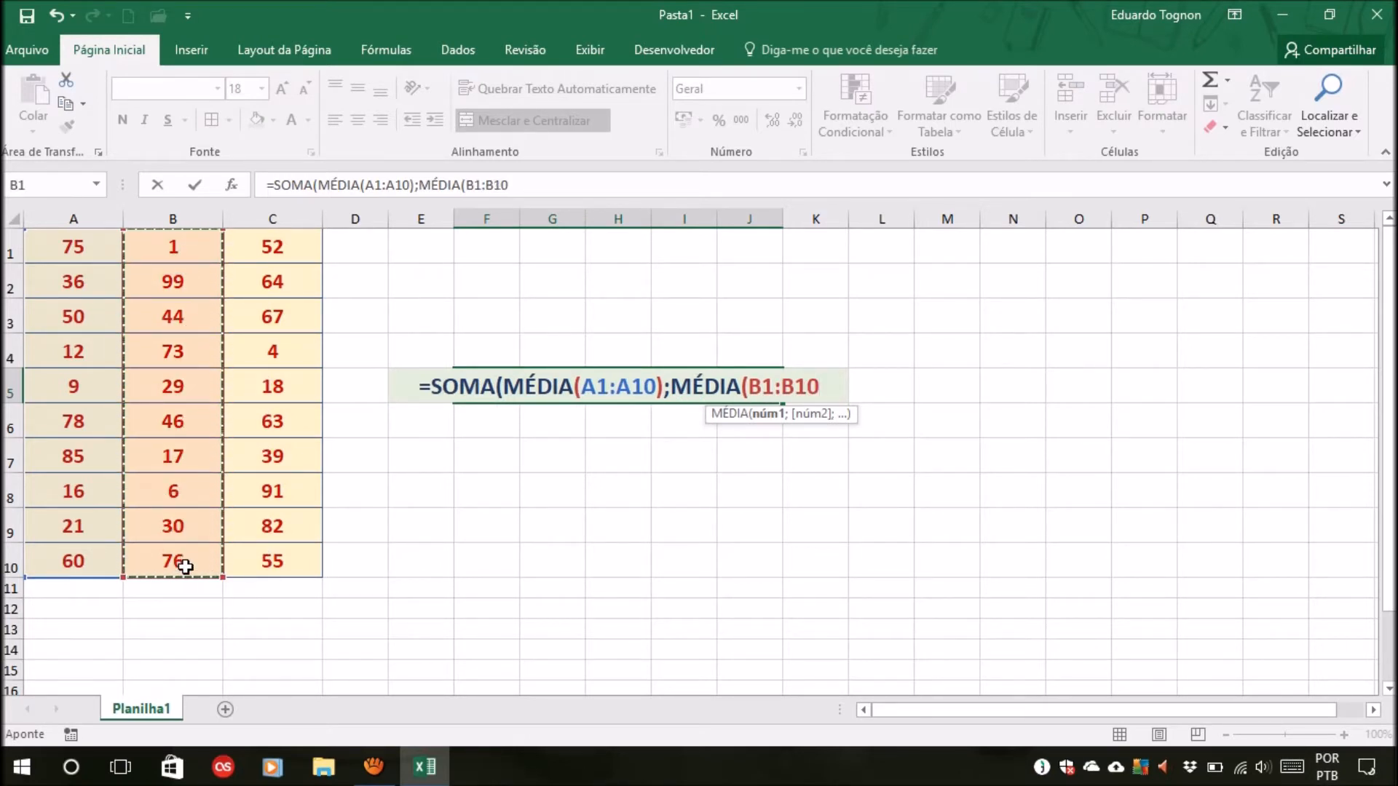
{"action": "type", "text": ");M"}
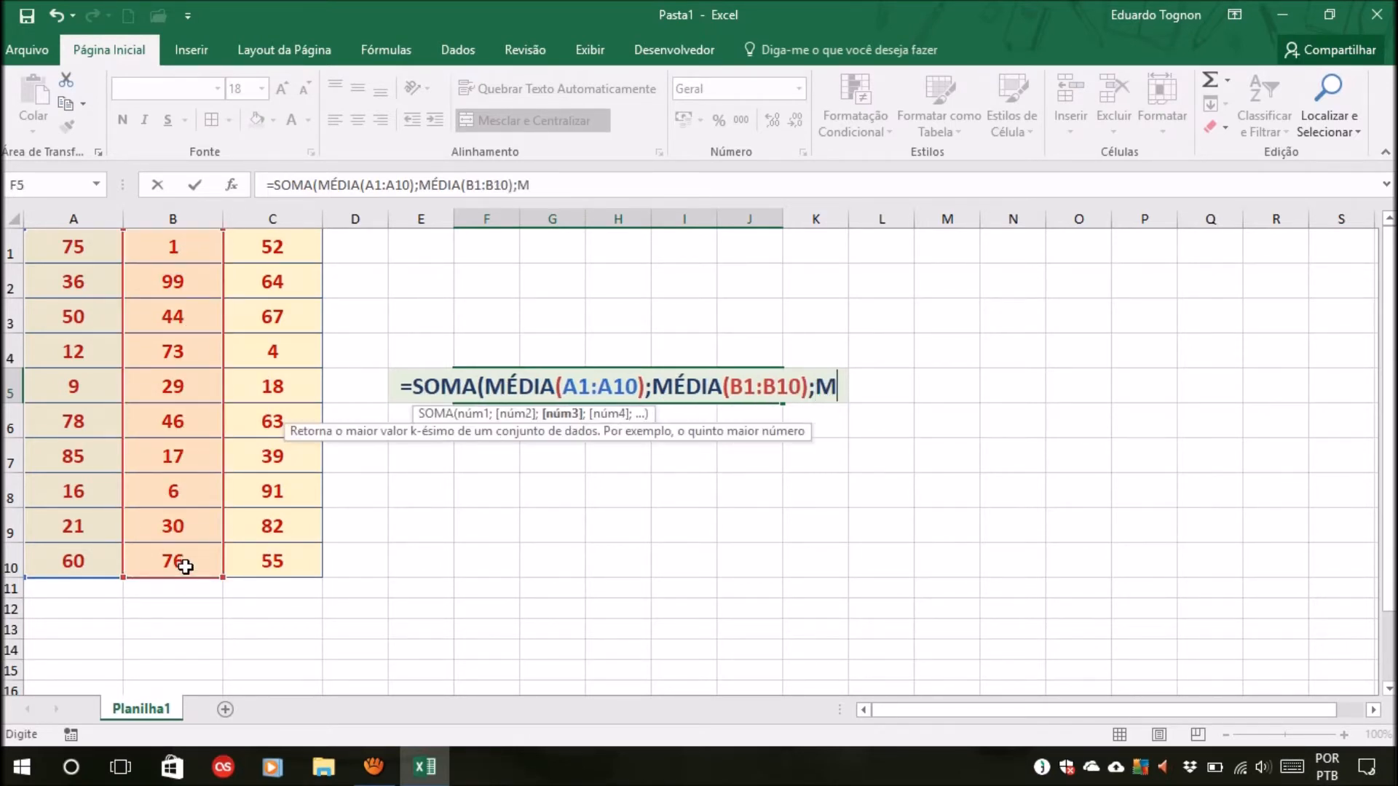
{"action": "type", "text": "ÉDIA("}
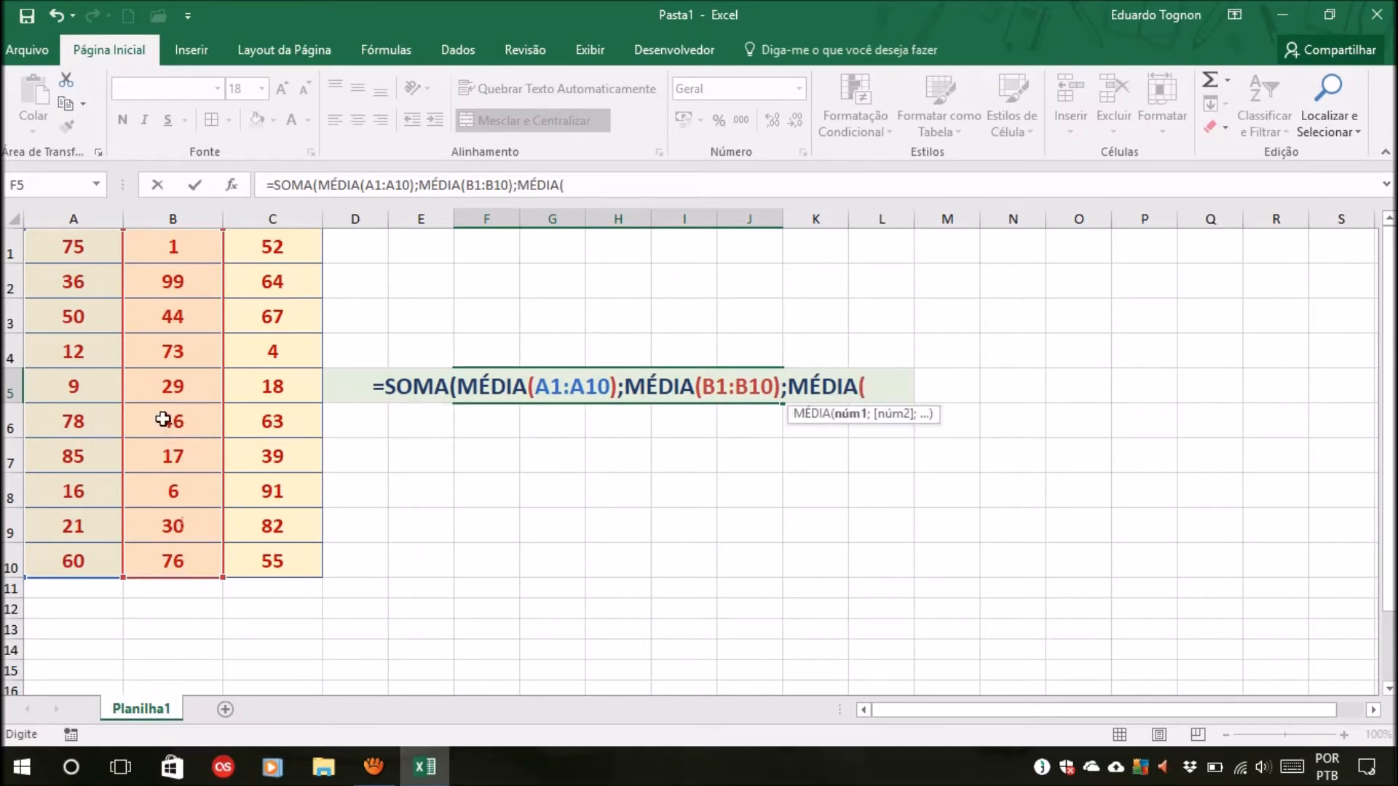
{"action": "left_click_drag", "start_coordinate": [281, 247], "coordinate": [263, 573]}
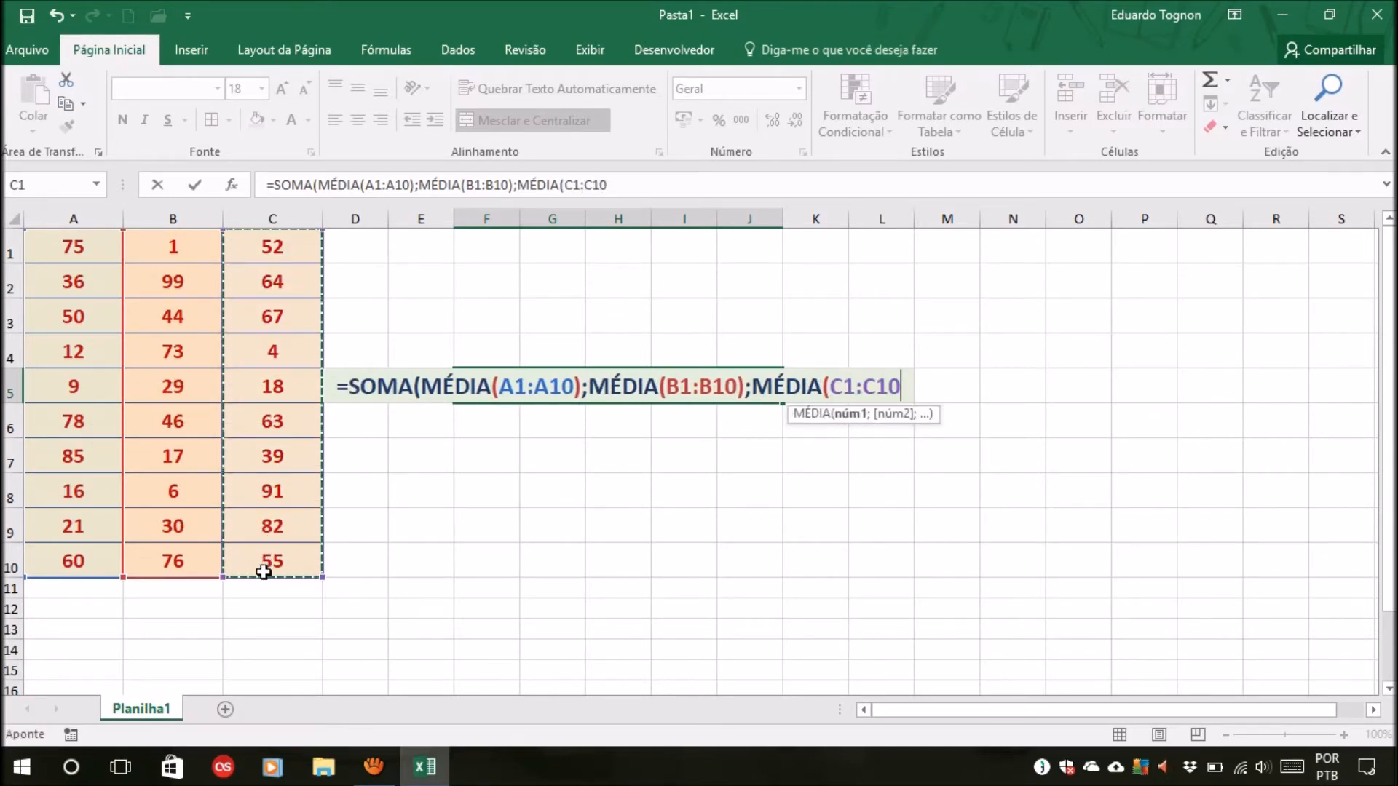
{"action": "type", "text": ")"}
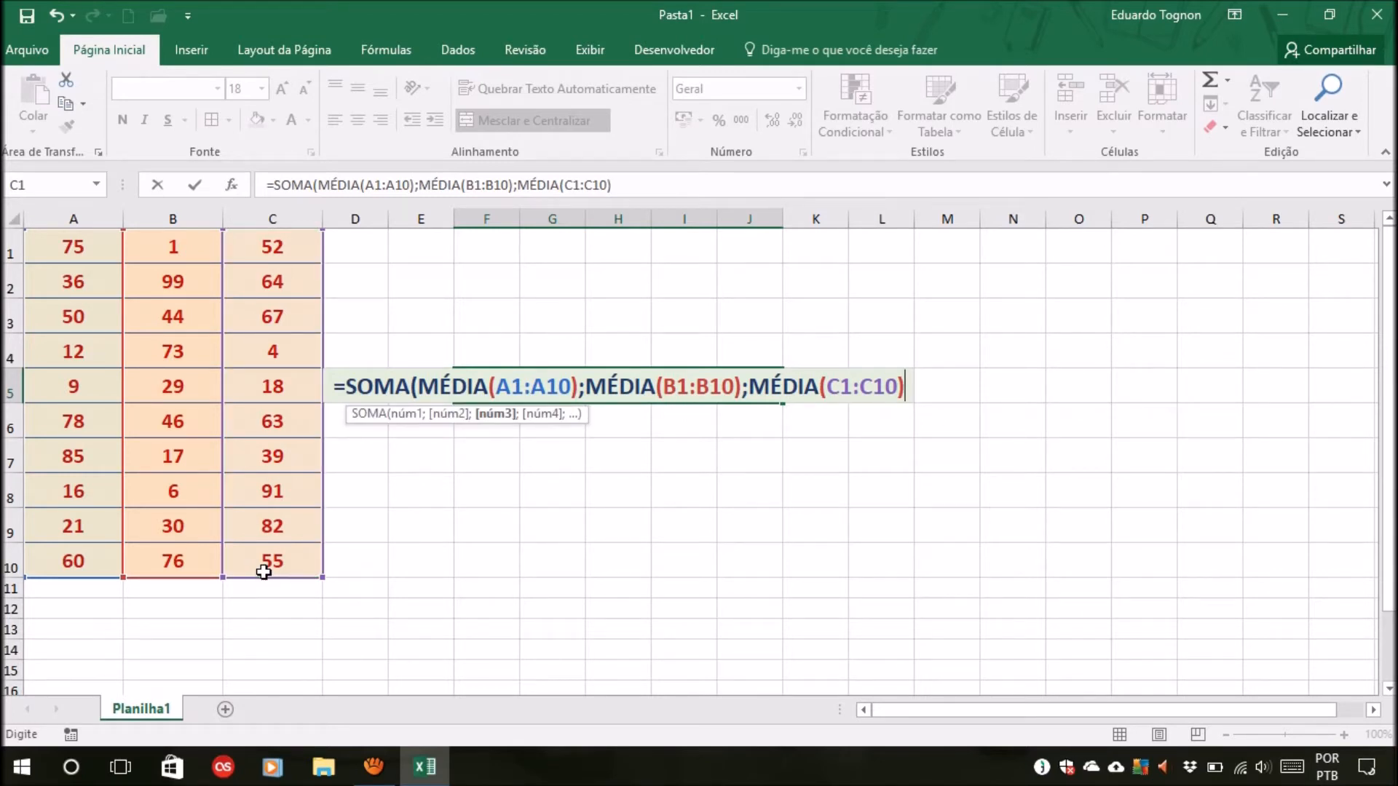
{"action": "type", "text": ")"}
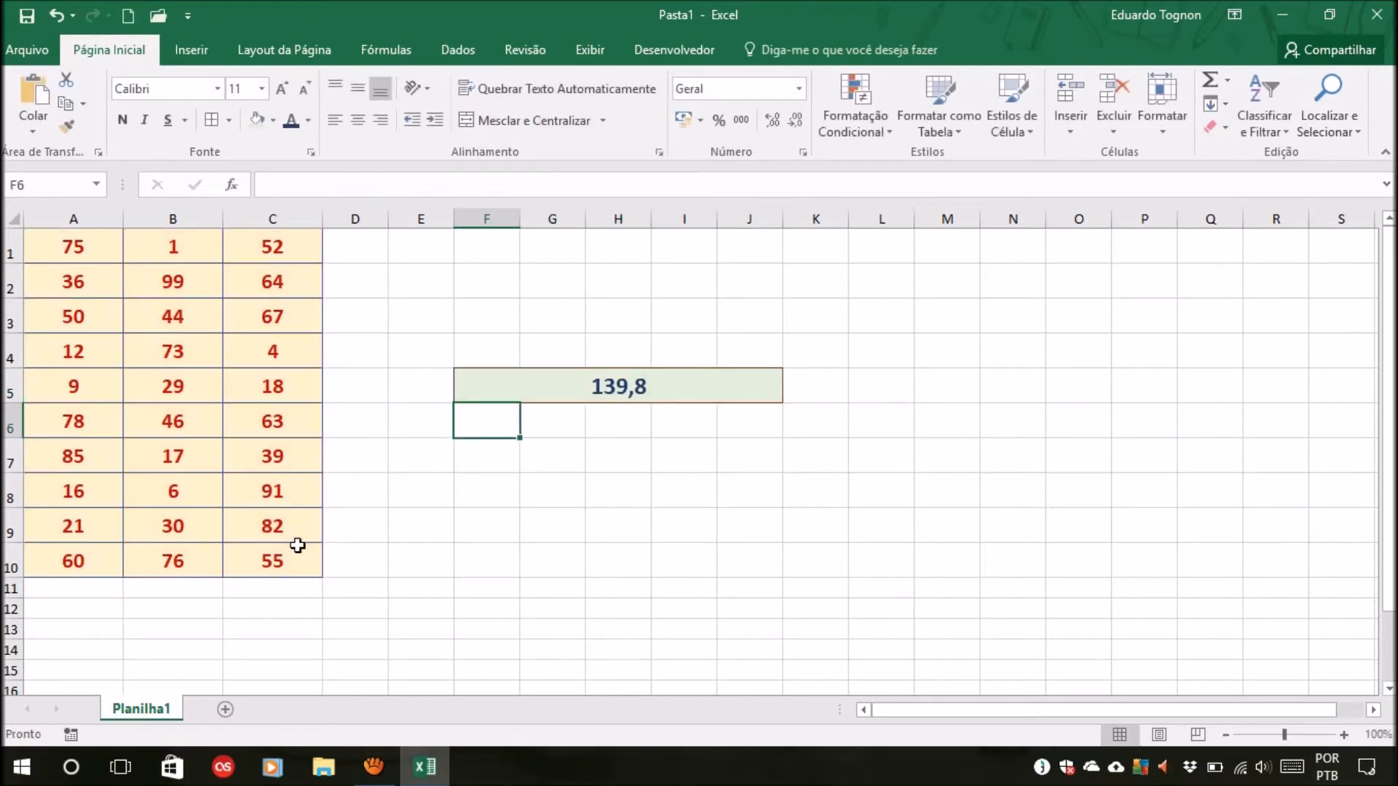
Review the nested formula in F5 and the ranges A1:A10, B1:B10 and C1:C10 that it averages.
{"action": "left_click", "coordinate": [661, 380]}
{"action": "left_click_drag", "start_coordinate": [111, 241], "coordinate": [110, 553]}
{"action": "left_click_drag", "start_coordinate": [176, 244], "coordinate": [195, 562]}
{"action": "left_click_drag", "start_coordinate": [298, 251], "coordinate": [286, 543]}
{"action": "left_click", "coordinate": [564, 557]}
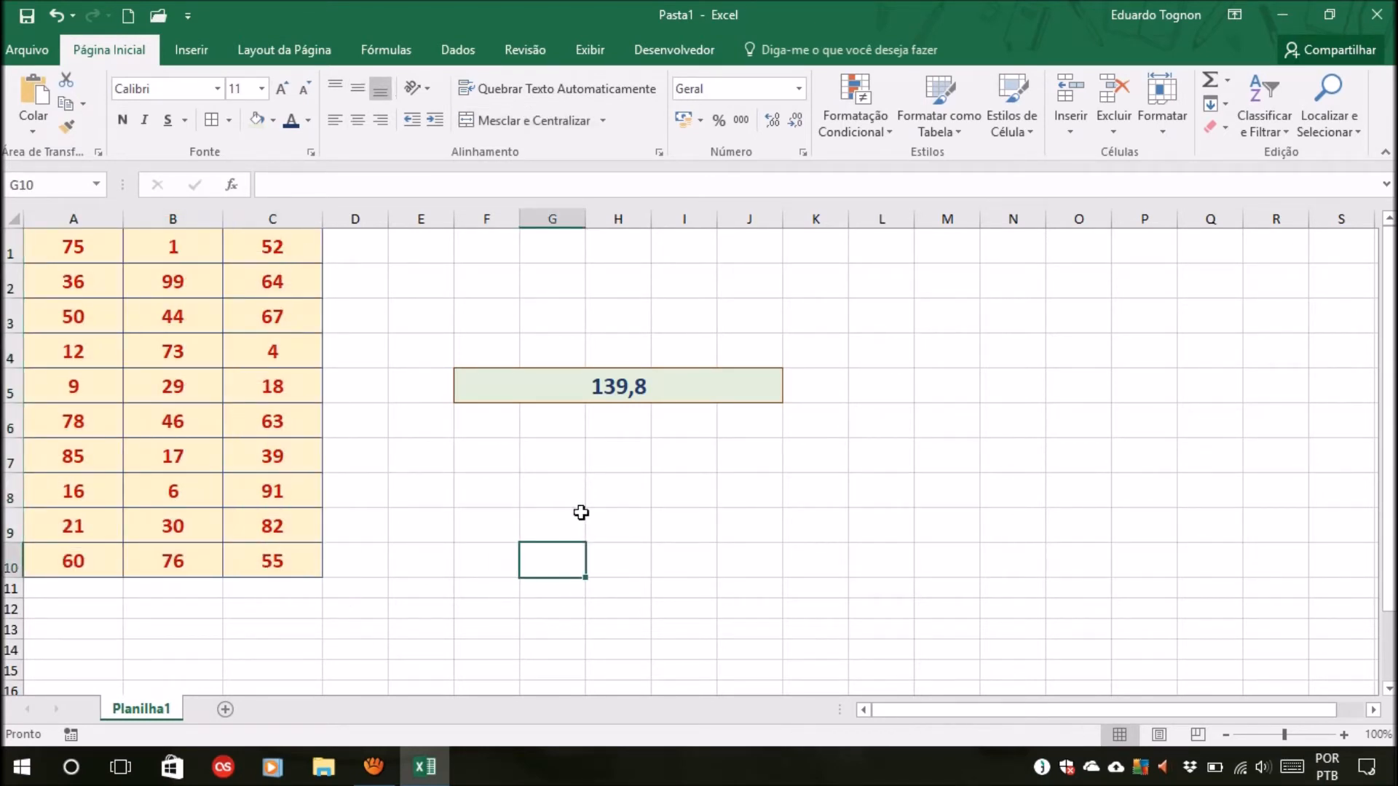
{"action": "left_click", "coordinate": [646, 381]}
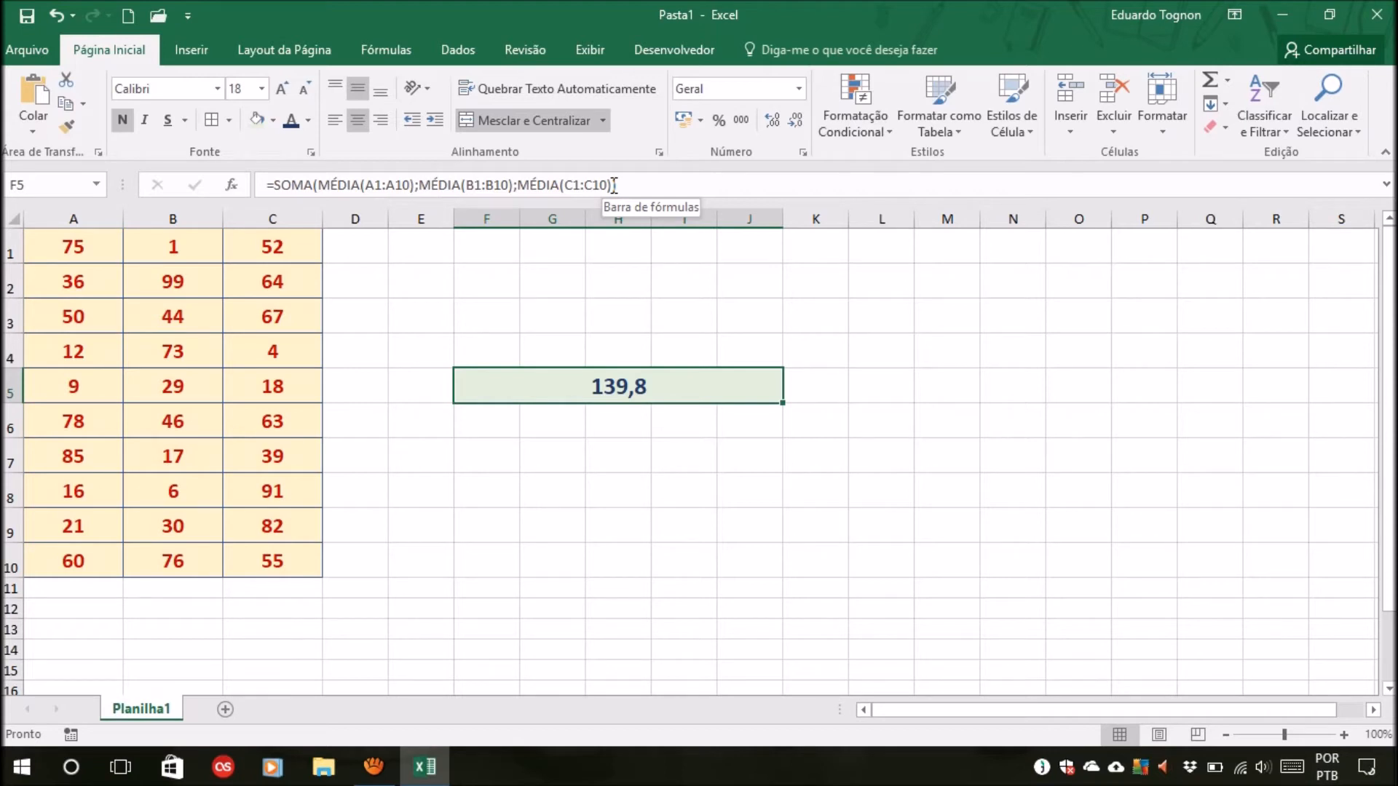
Change the values in column C to negatives: -67 in C3, -4 in C4 and -63 in C6.
{"action": "left_click", "coordinate": [287, 313]}
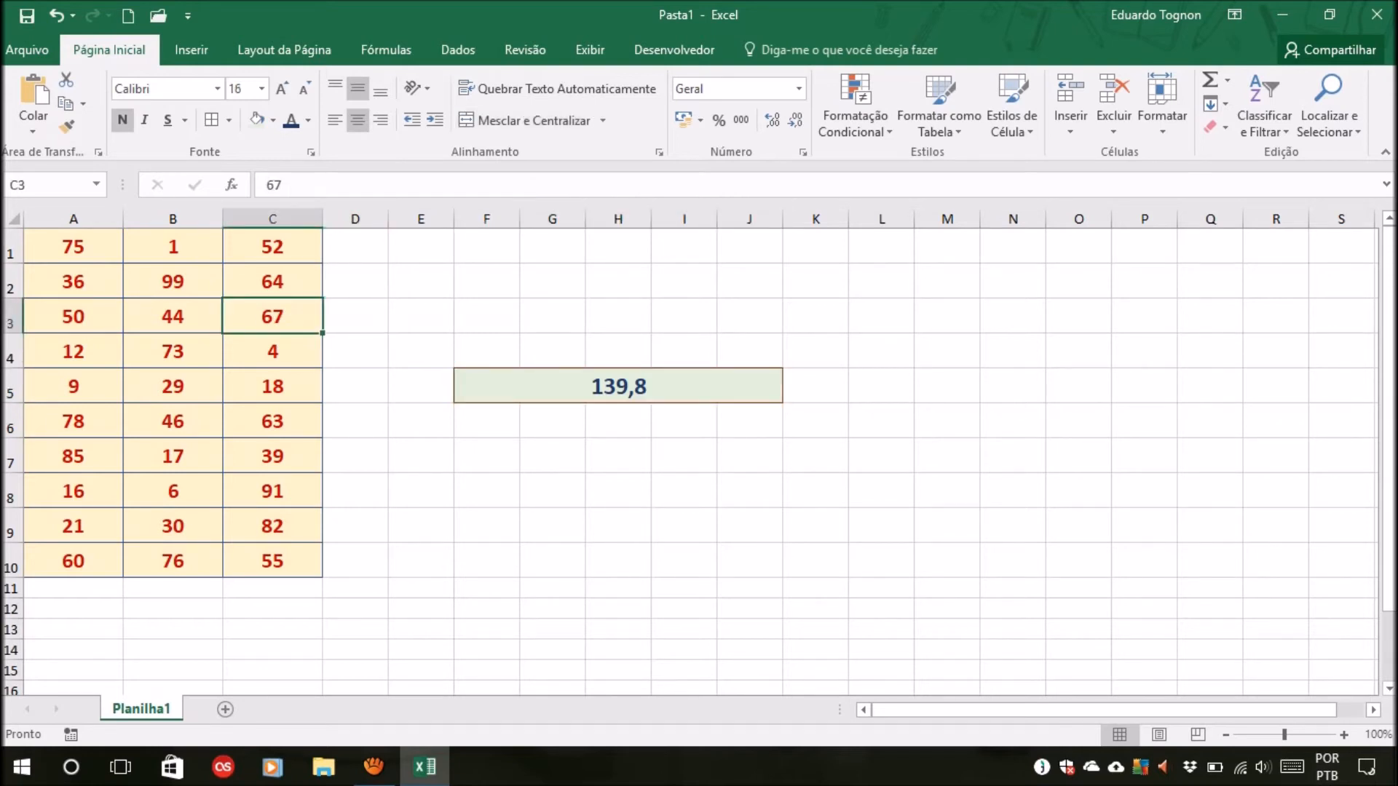
{"action": "type", "text": "-67"}
{"action": "key", "text": "Return"}
{"action": "double_click", "coordinate": [268, 351]}
{"action": "type", "text": "-"}
{"action": "key", "text": "Return"}
{"action": "key", "text": "Return"}
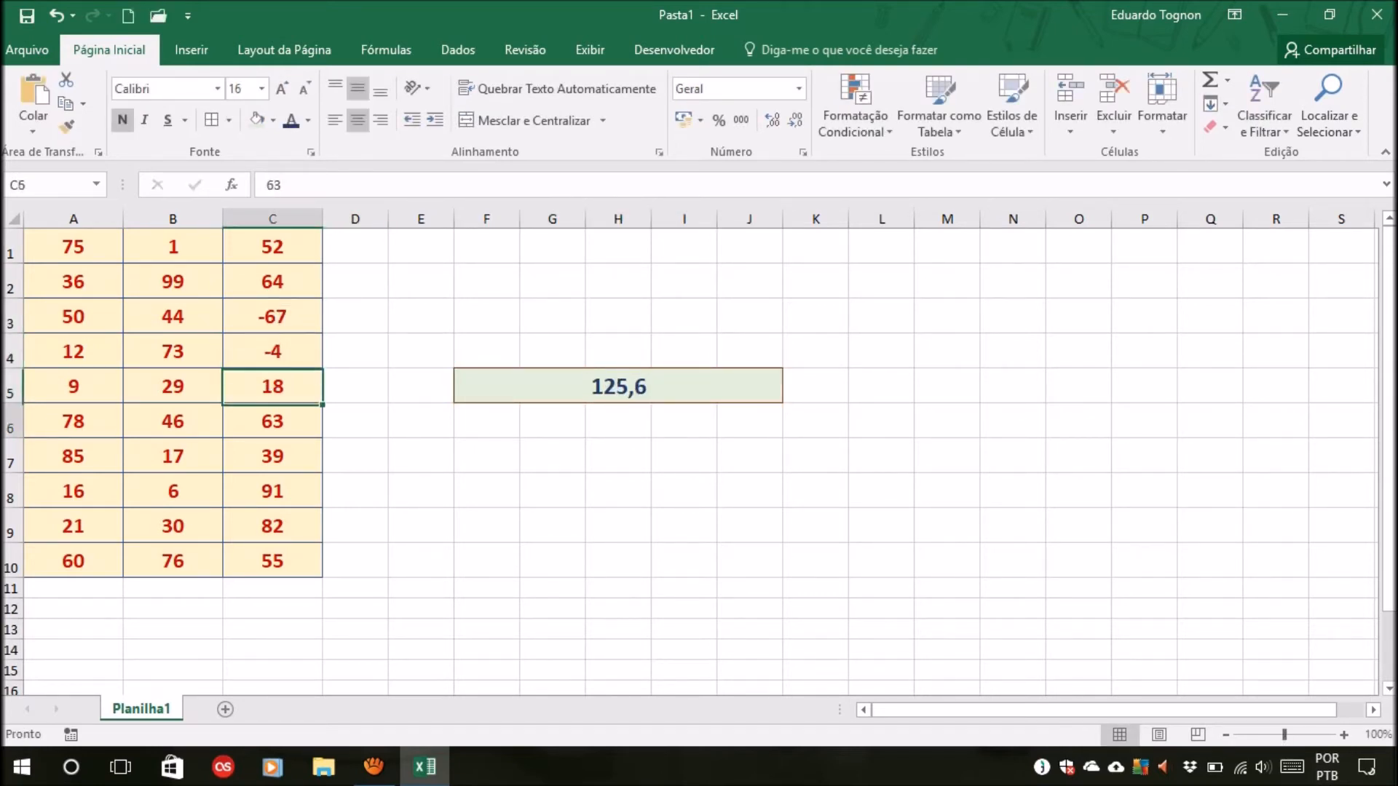
{"action": "type", "text": "-63"}
{"action": "key", "text": "Return"}
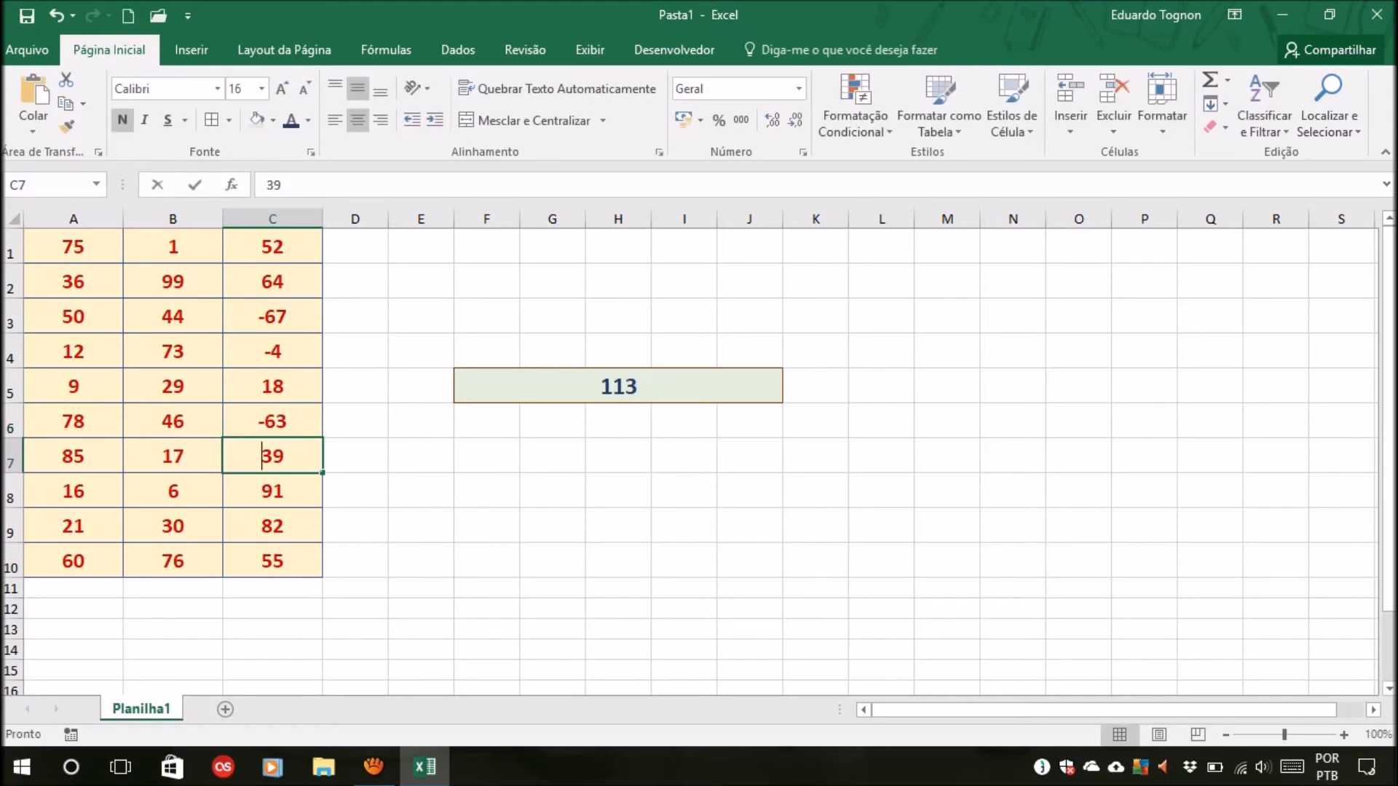
Make two more column C values negative: -39 in C7 and -55 in C10.
{"action": "type", "text": "-39"}
{"action": "key", "text": "Return"}
{"action": "key", "text": "Return"}
{"action": "key", "text": "Return"}
{"action": "double_click", "coordinate": [263, 561]}
{"action": "type", "text": "-"}
{"action": "key", "text": "Return"}
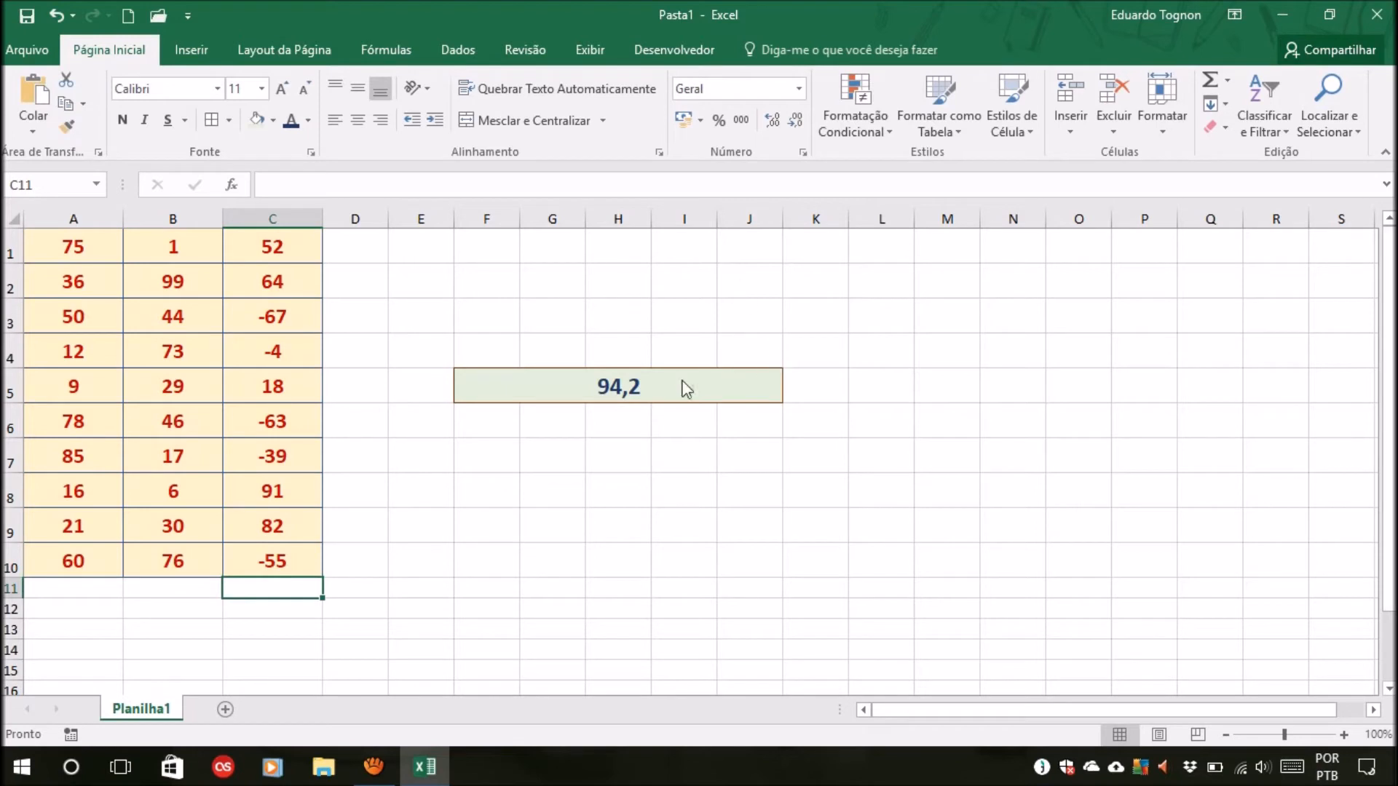
Replace the formula in merged cell F5 with =SOMA(C1:C10) to sum the positive and negative values of column C.
{"action": "left_click", "coordinate": [684, 380]}
{"action": "type", "text": "=SOMA("}
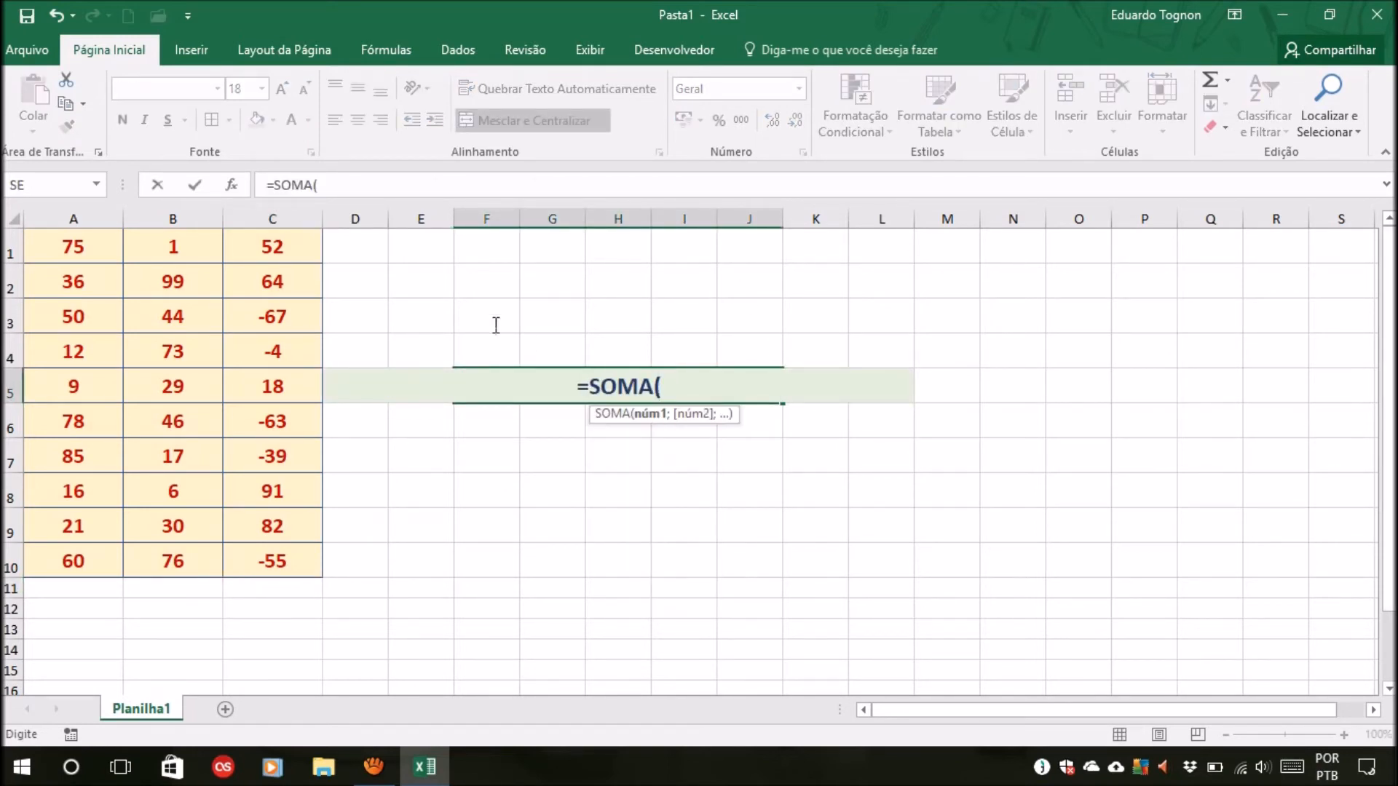
{"action": "left_click_drag", "start_coordinate": [276, 247], "coordinate": [282, 559]}
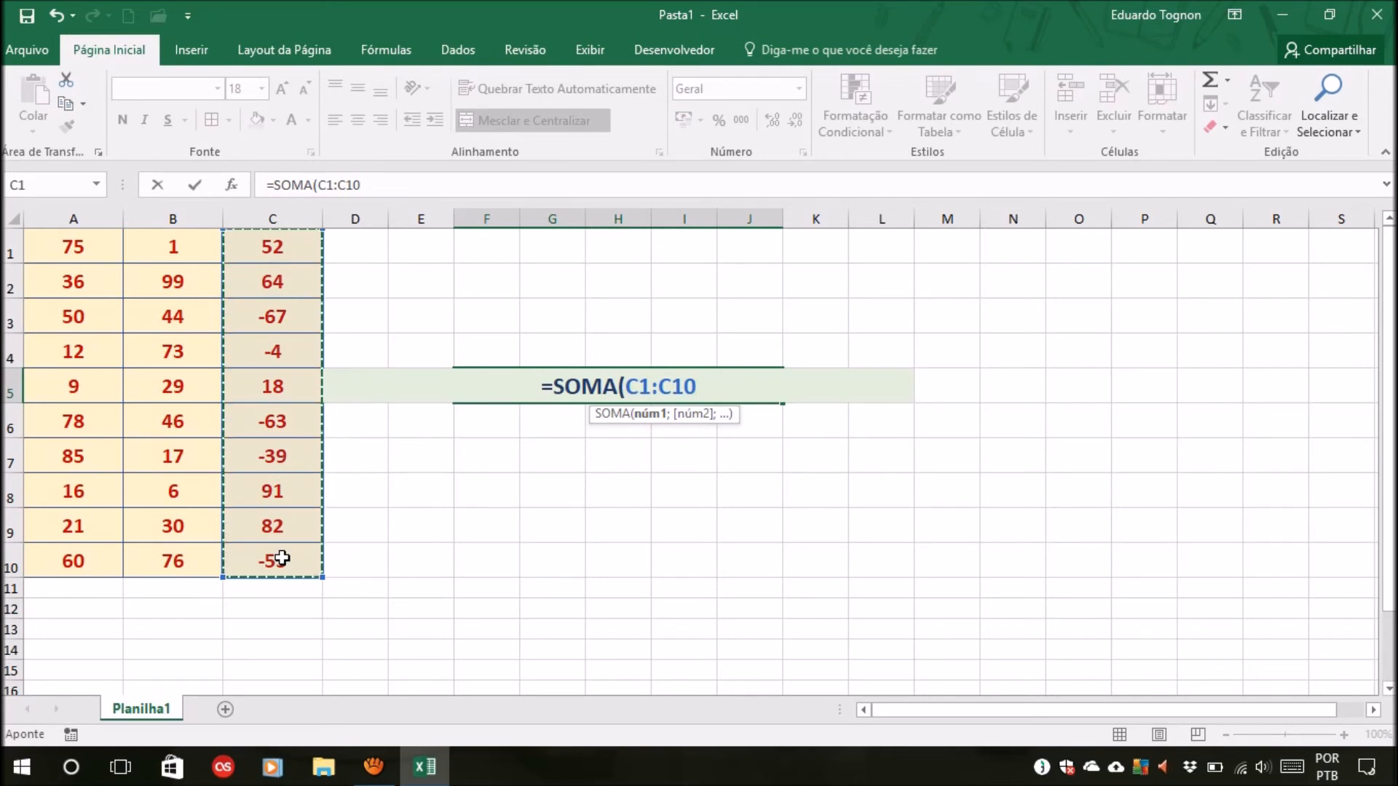
{"action": "type", "text": ")"}
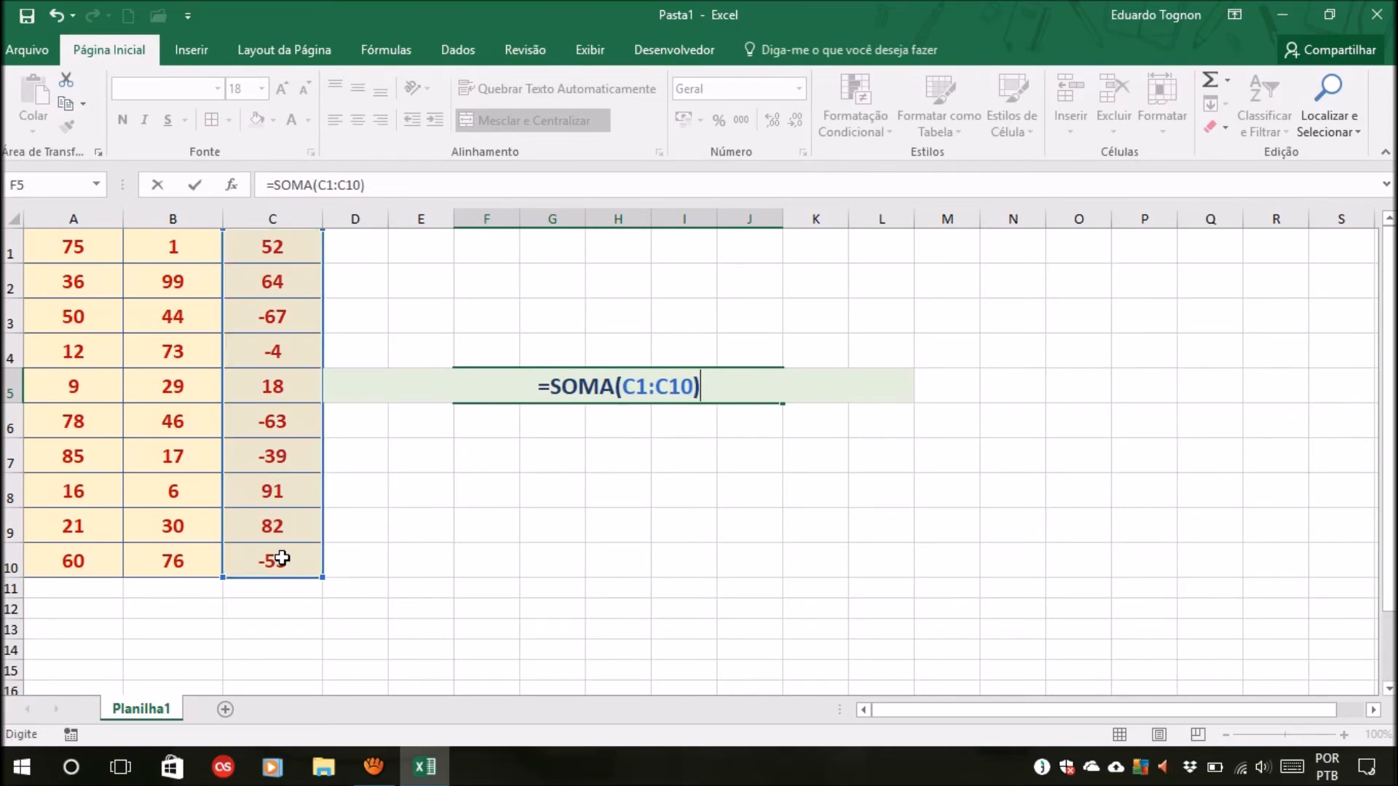
{"action": "key", "text": "Return"}
Examine the F5 sum against the values in C1, C2 and C3.
{"action": "left_click", "coordinate": [624, 380]}
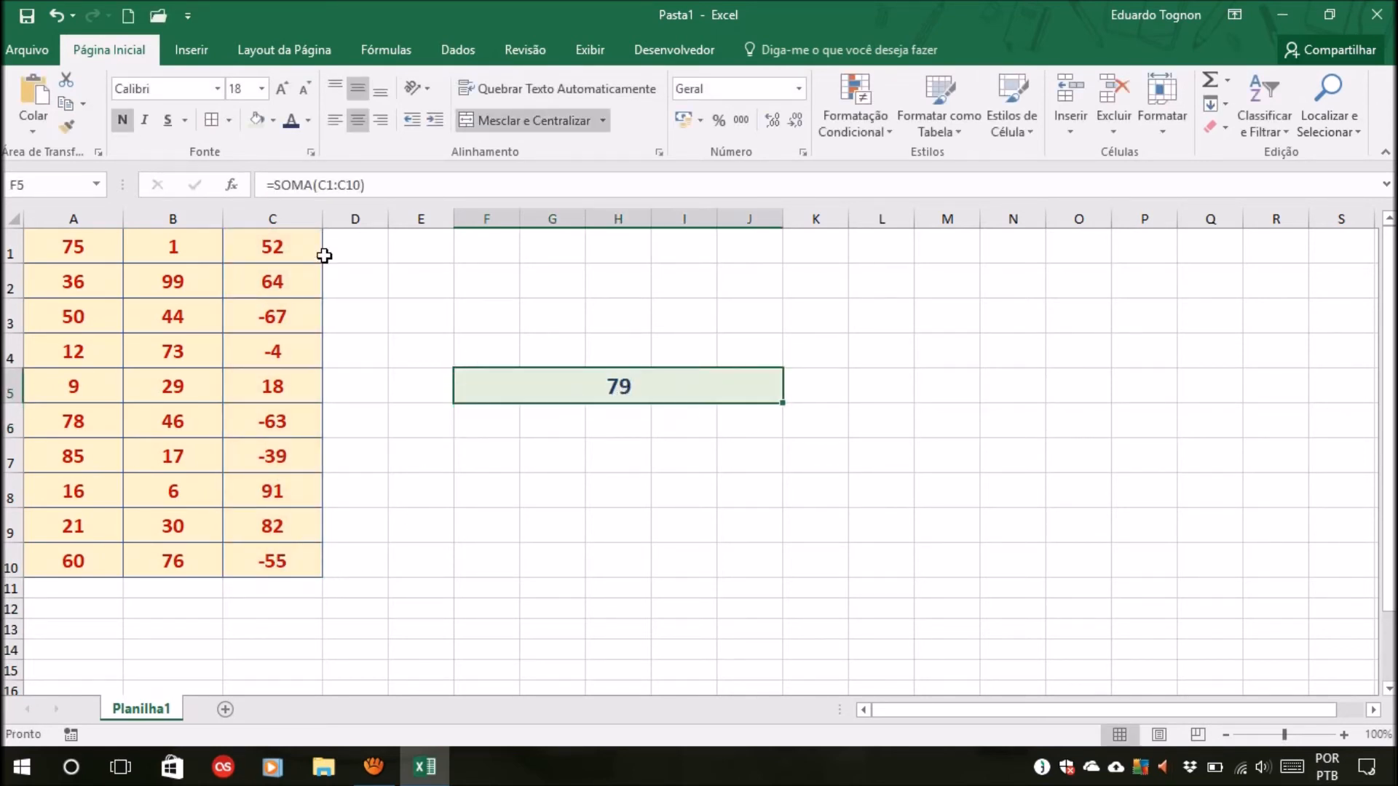
{"action": "left_click", "coordinate": [291, 245]}
{"action": "left_click", "coordinate": [290, 281]}
{"action": "left_click", "coordinate": [289, 313]}
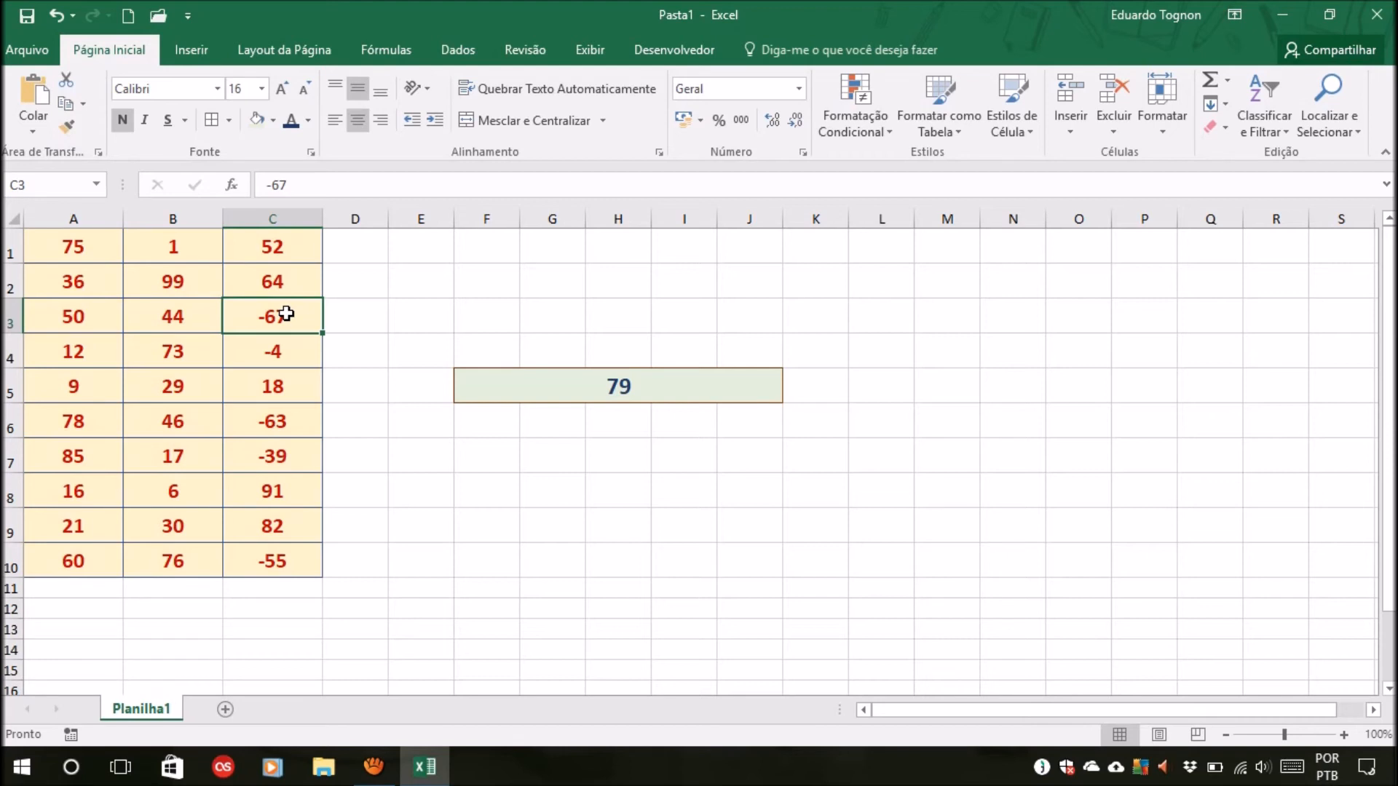
{"action": "left_click", "coordinate": [665, 398]}
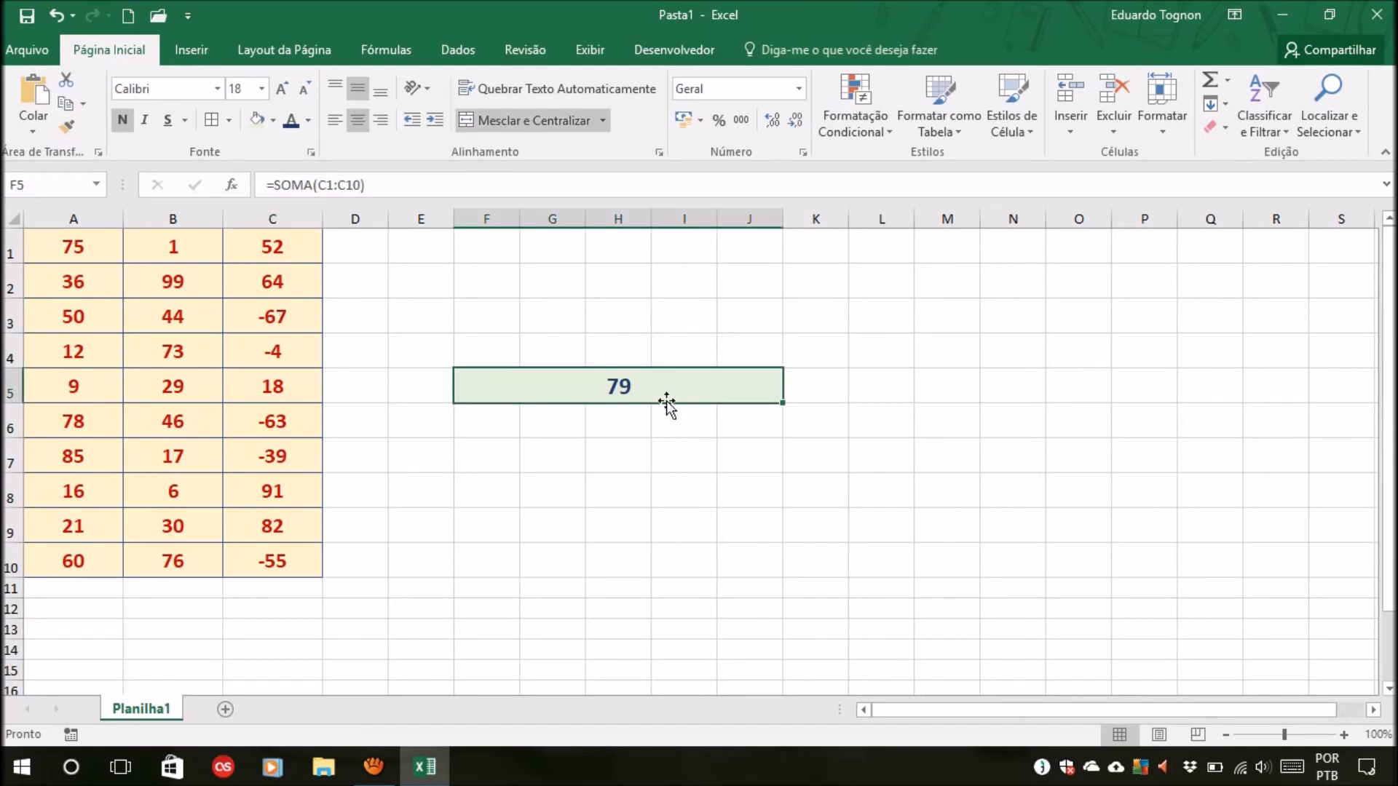